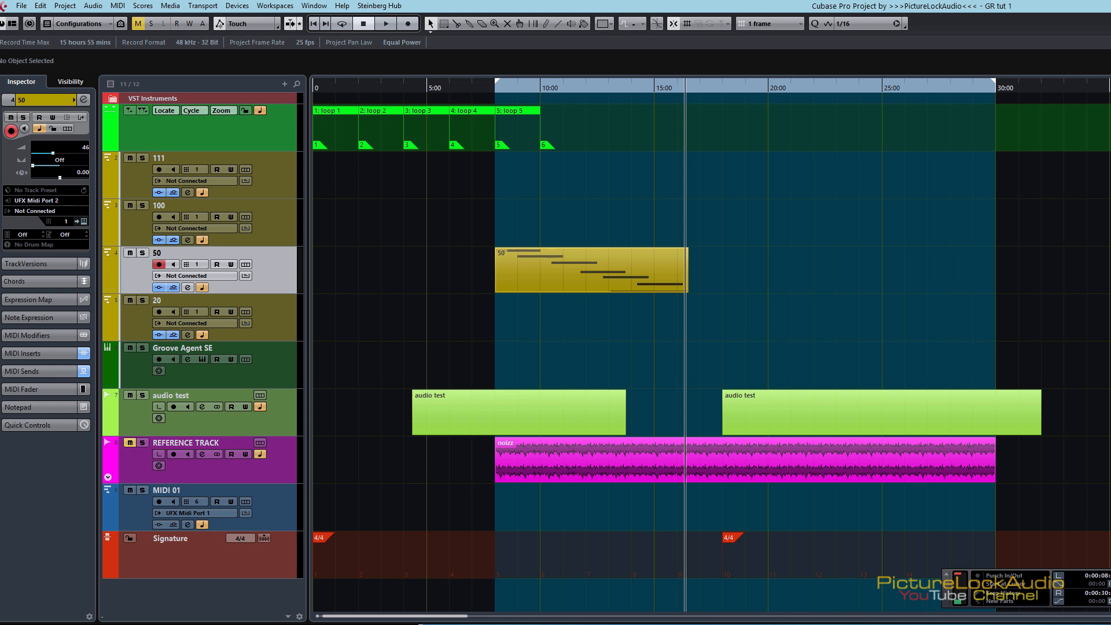
Step: Close the picture of controllers and open the Device Setup dialog
key("F2")
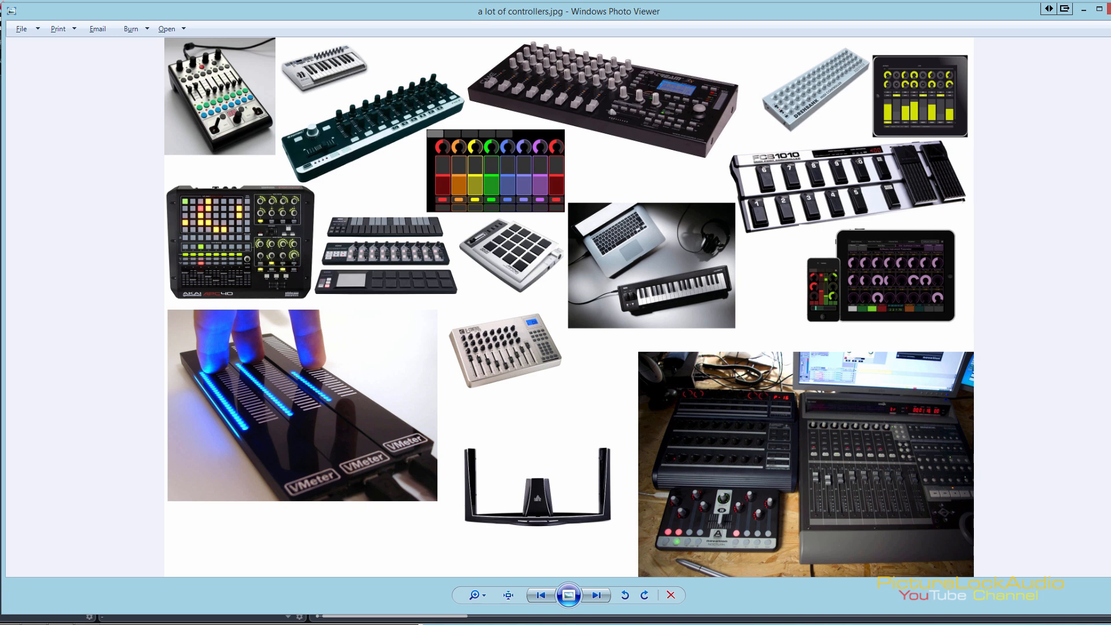
key("alt+F4")
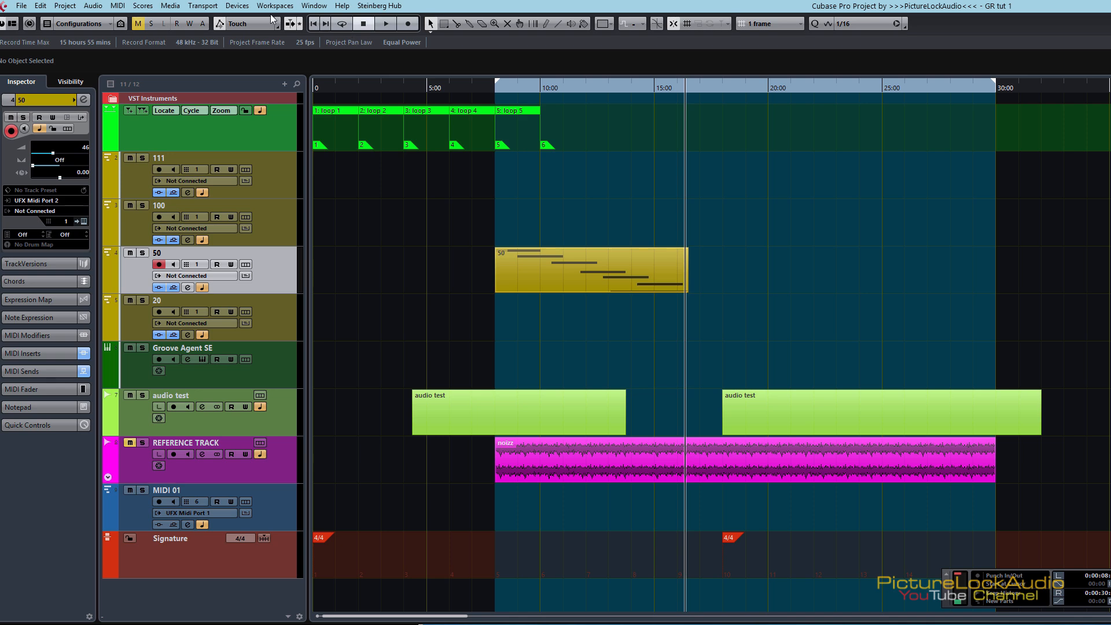
left_click(239, 8)
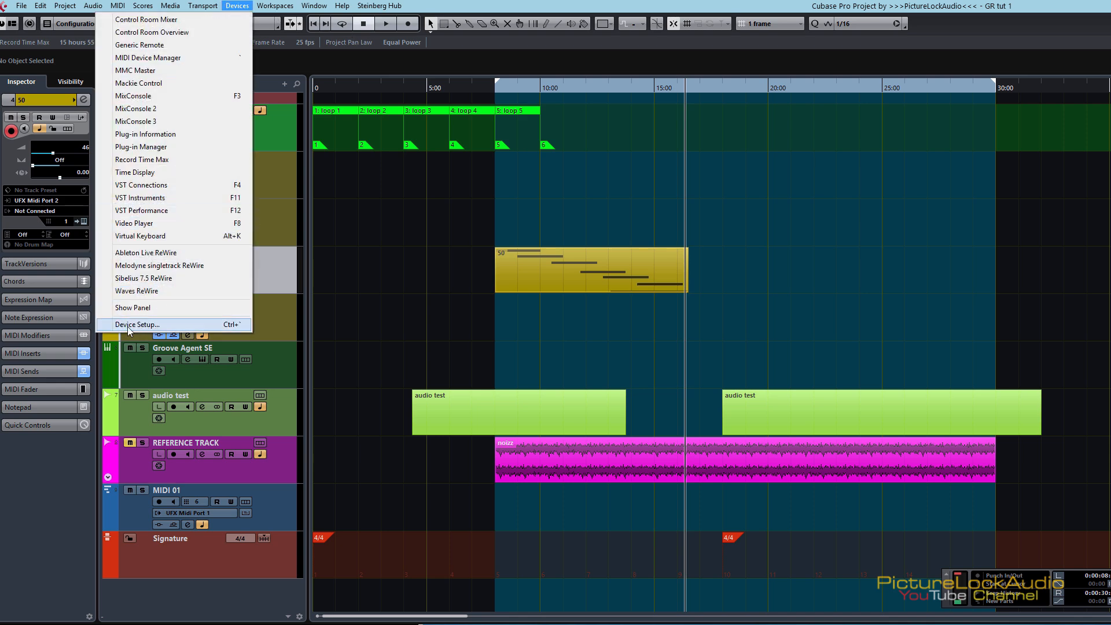
left_click(150, 325)
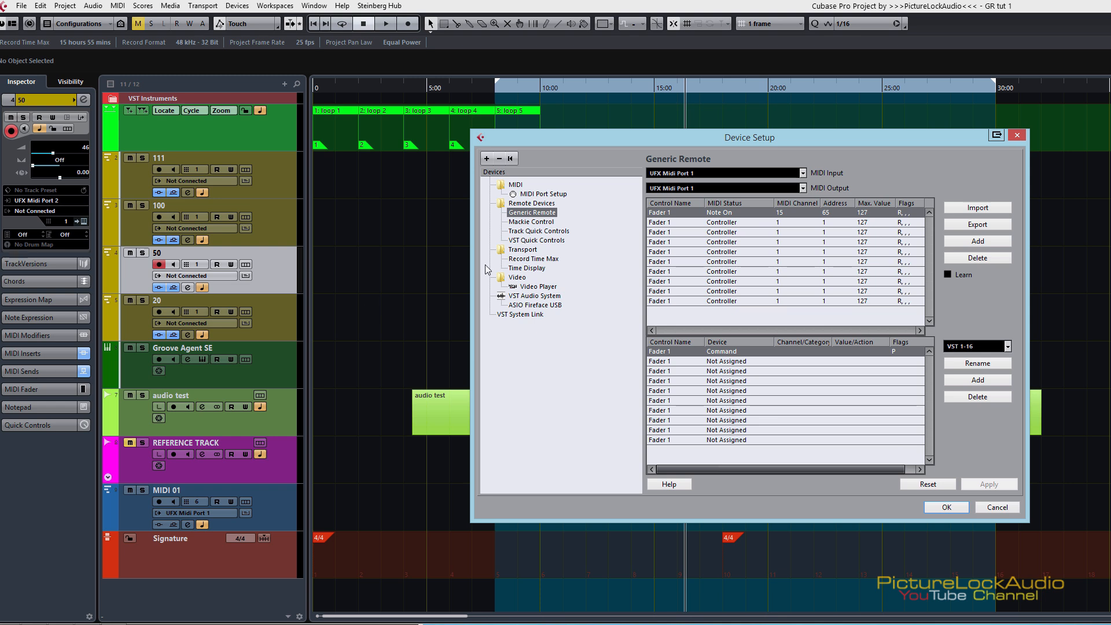
Step: Review the Mackie Control settings among the remote devices, and return to the Generic Remote page
left_click(516, 203)
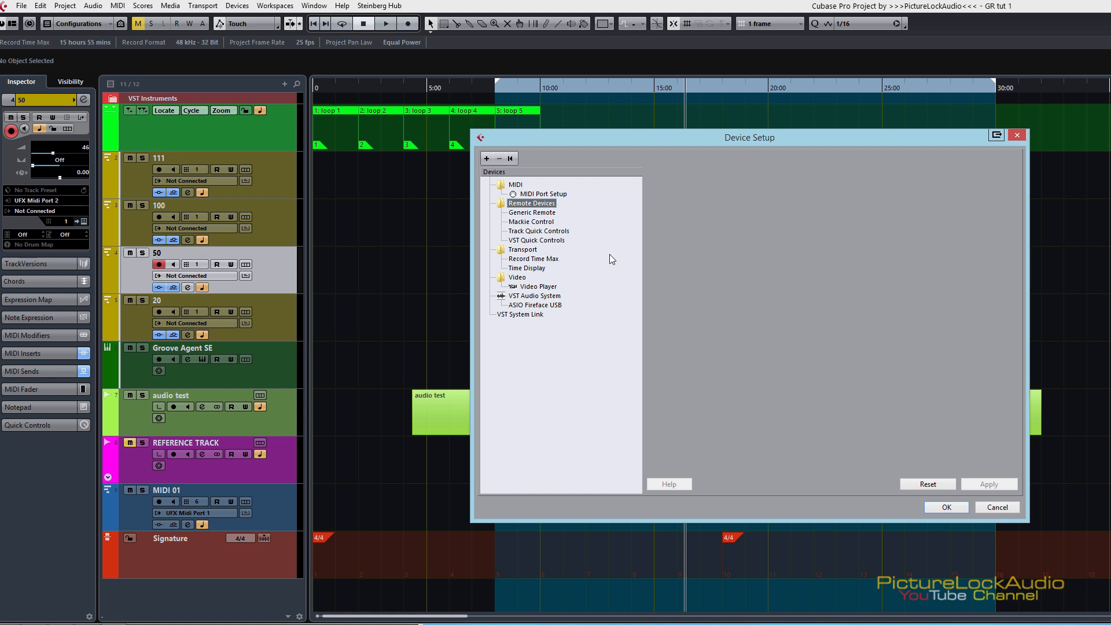
left_click(536, 225)
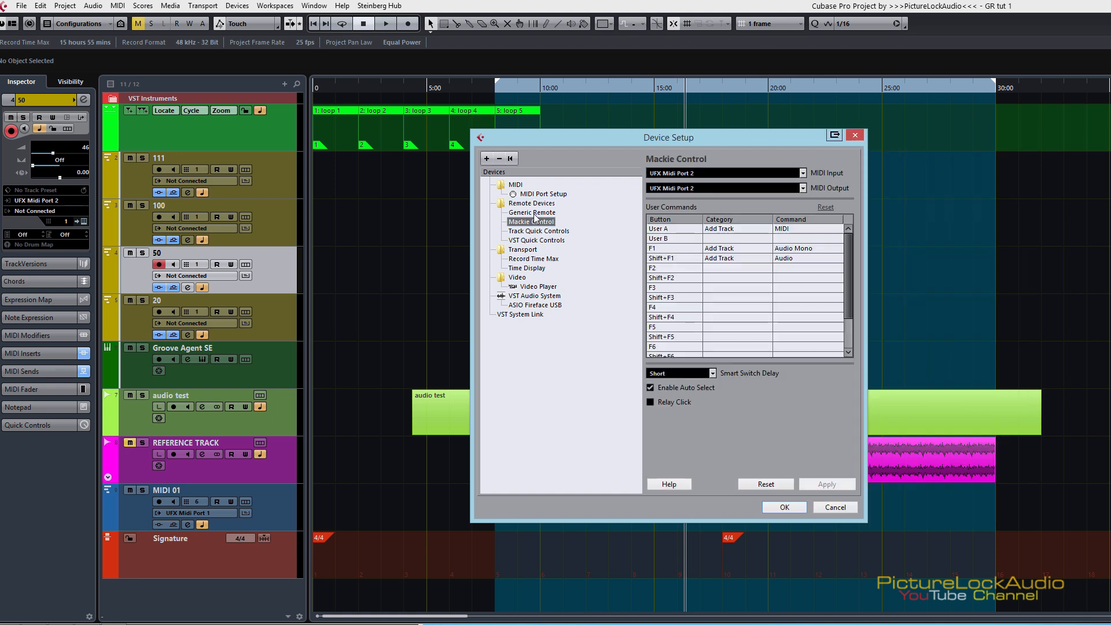
left_click(533, 214)
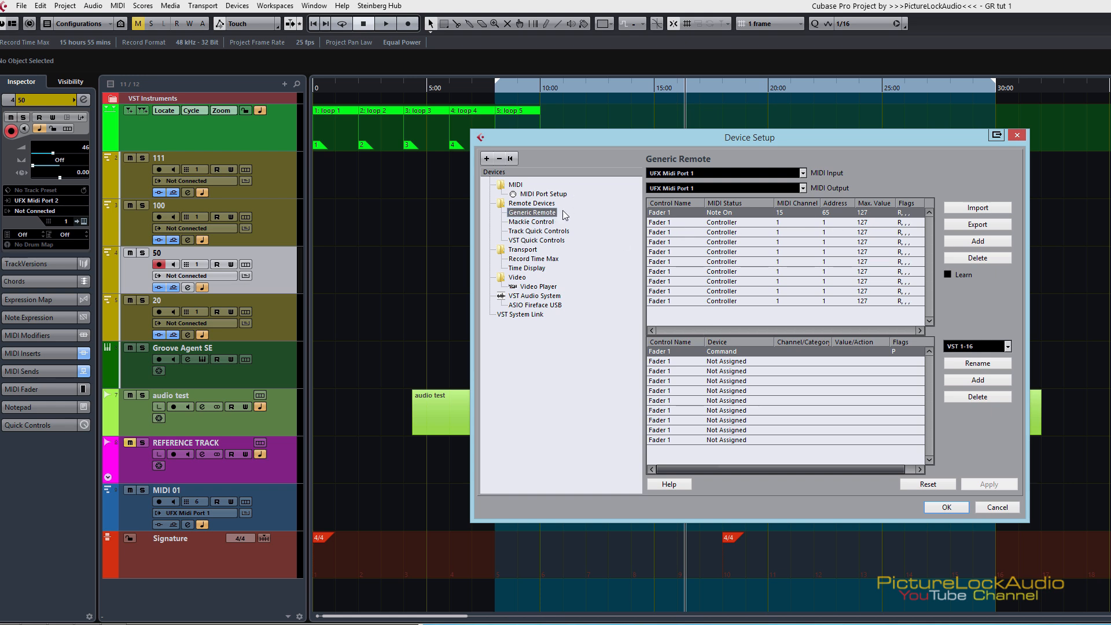
Step: Add another Generic Remote device and set its MIDI input to UFX Midi Port 2
left_click(486, 159)
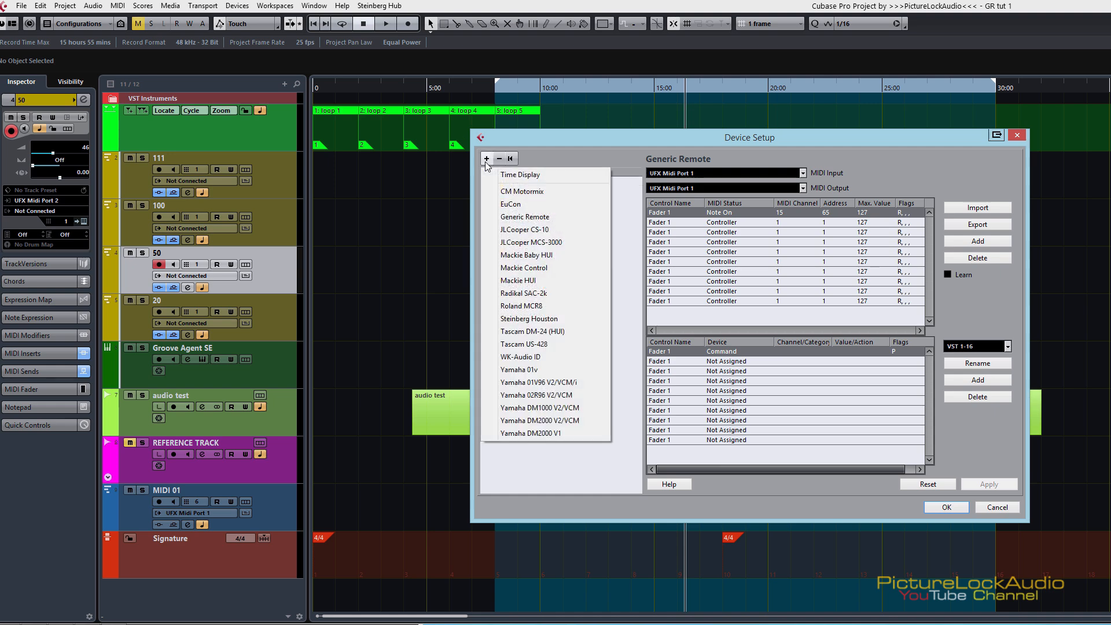
left_click(516, 219)
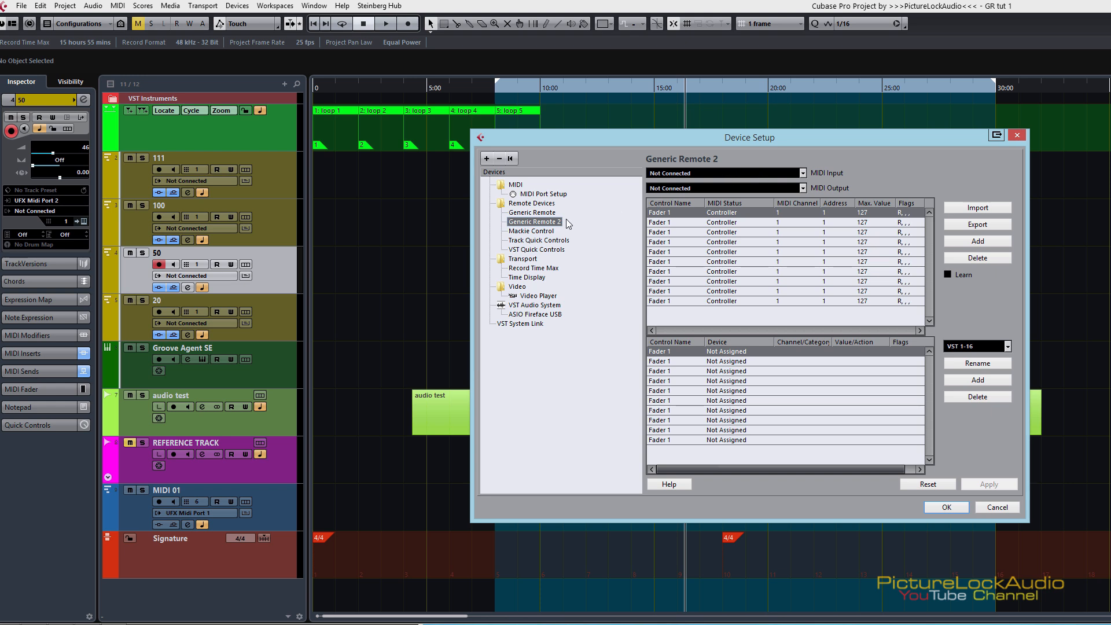
left_click(702, 175)
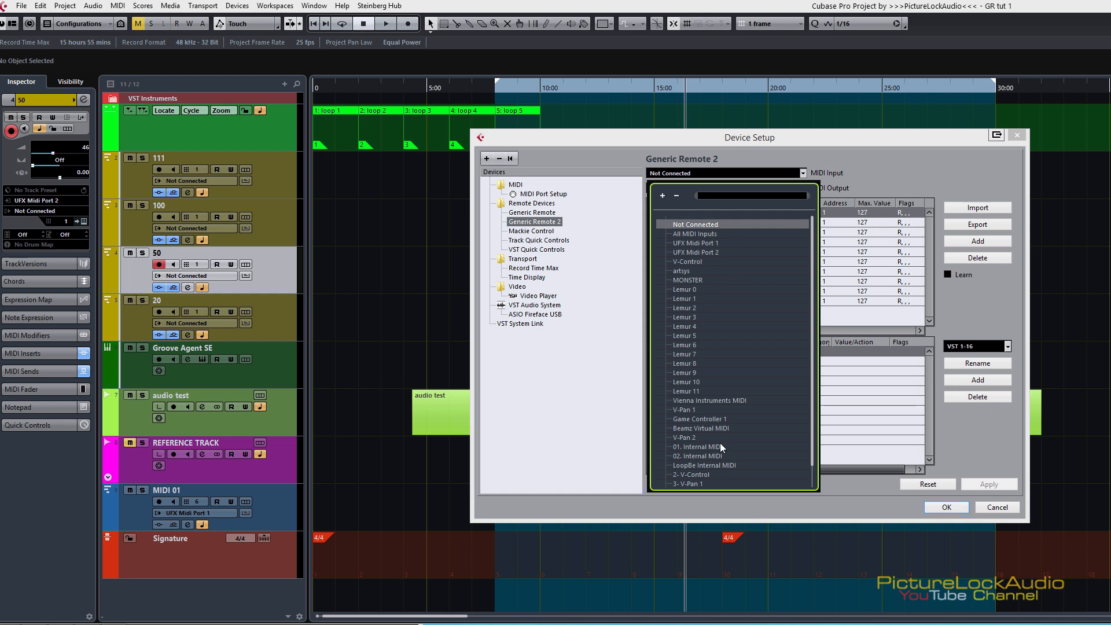
left_click_drag(811, 304, 815, 329)
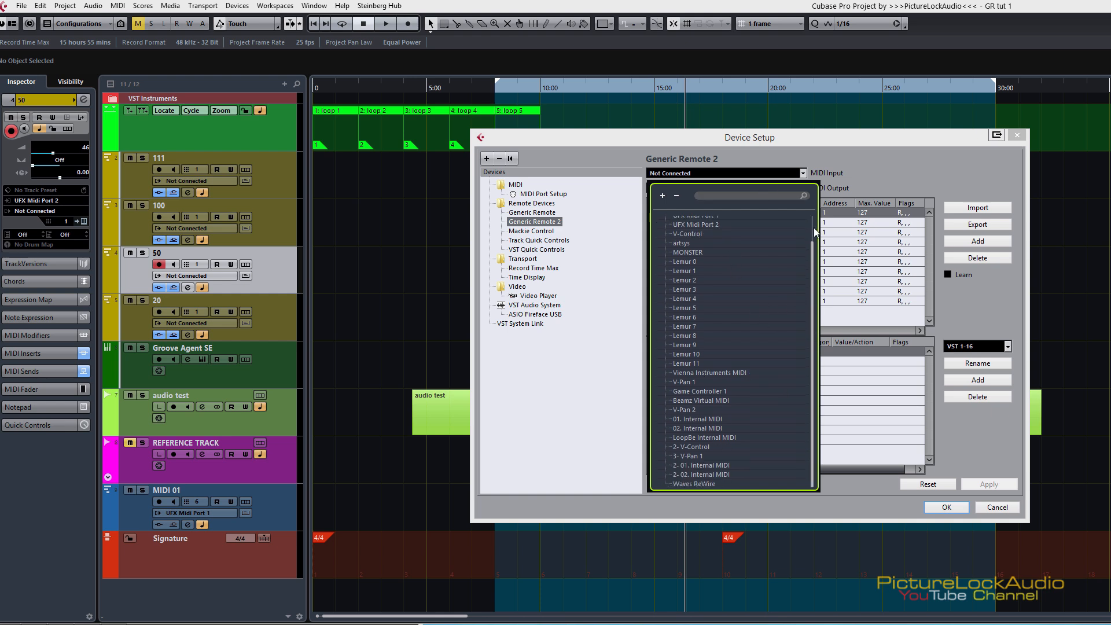
left_click(813, 227)
left_click_drag(812, 227, 809, 351)
left_click(812, 226)
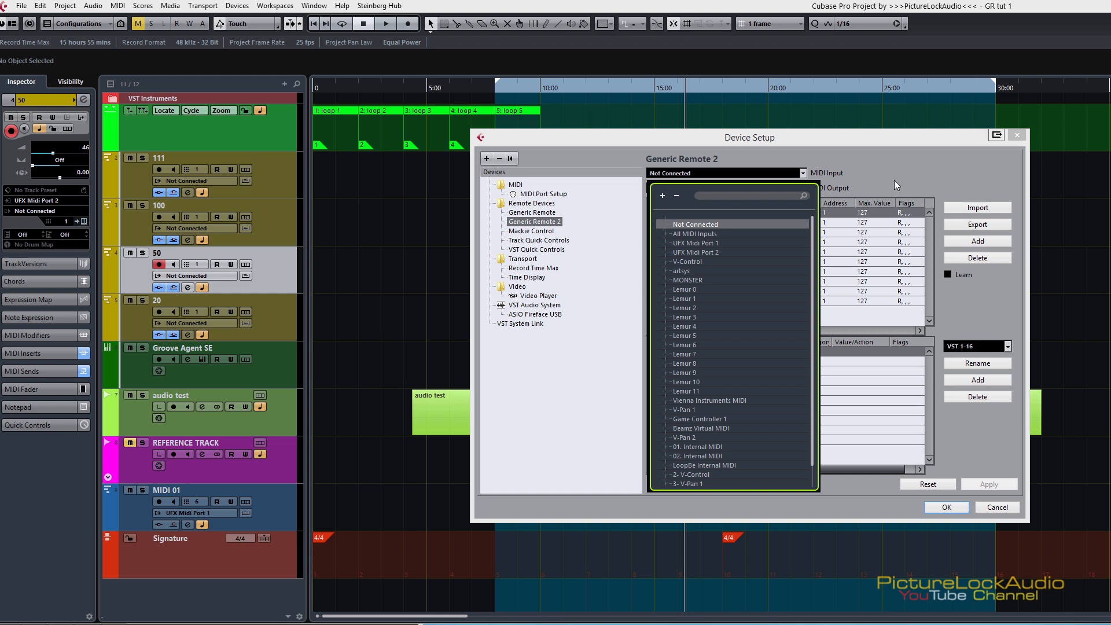
left_click(713, 253)
Step: Set the new remote's MIDI output to UFX Midi Port 2 and apply the changes while switching to the original Generic Remote
left_click(700, 187)
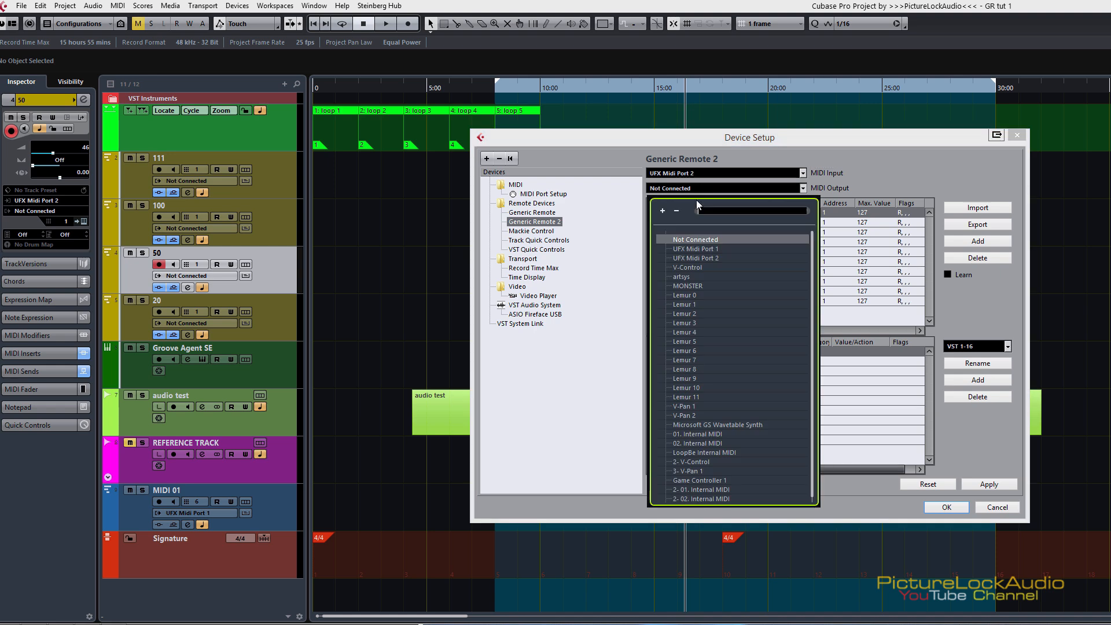
left_click(705, 258)
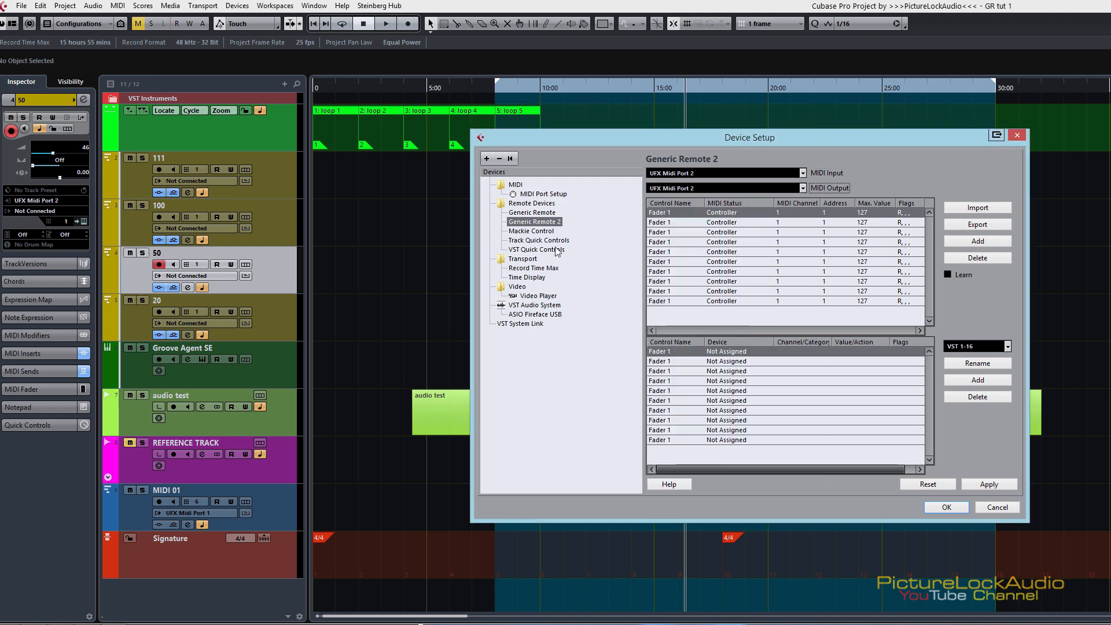
left_click(536, 212)
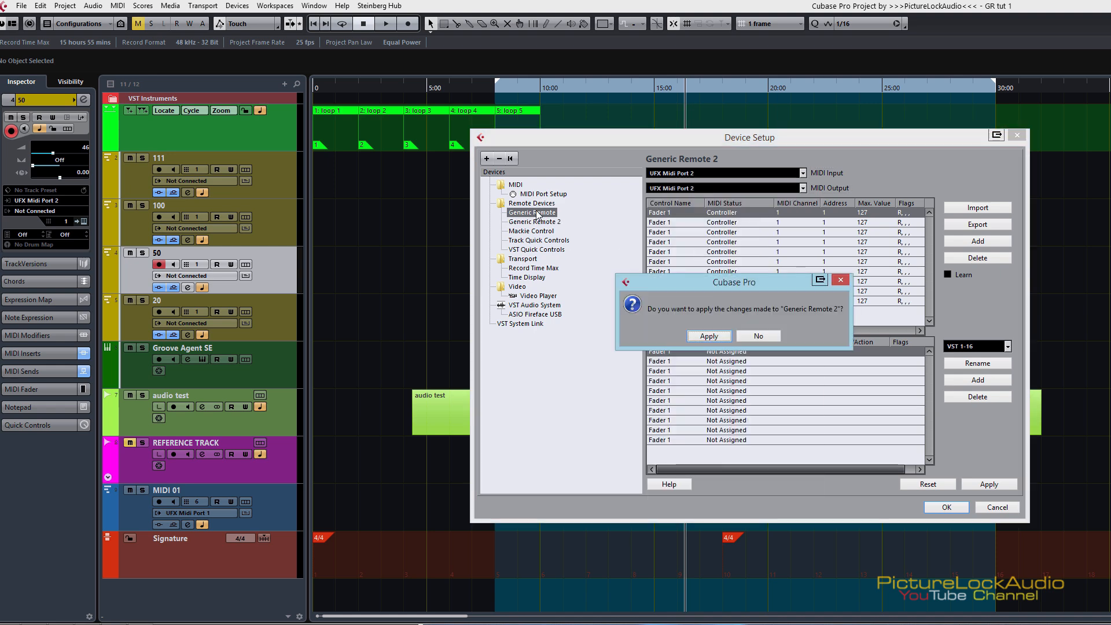
left_click(705, 337)
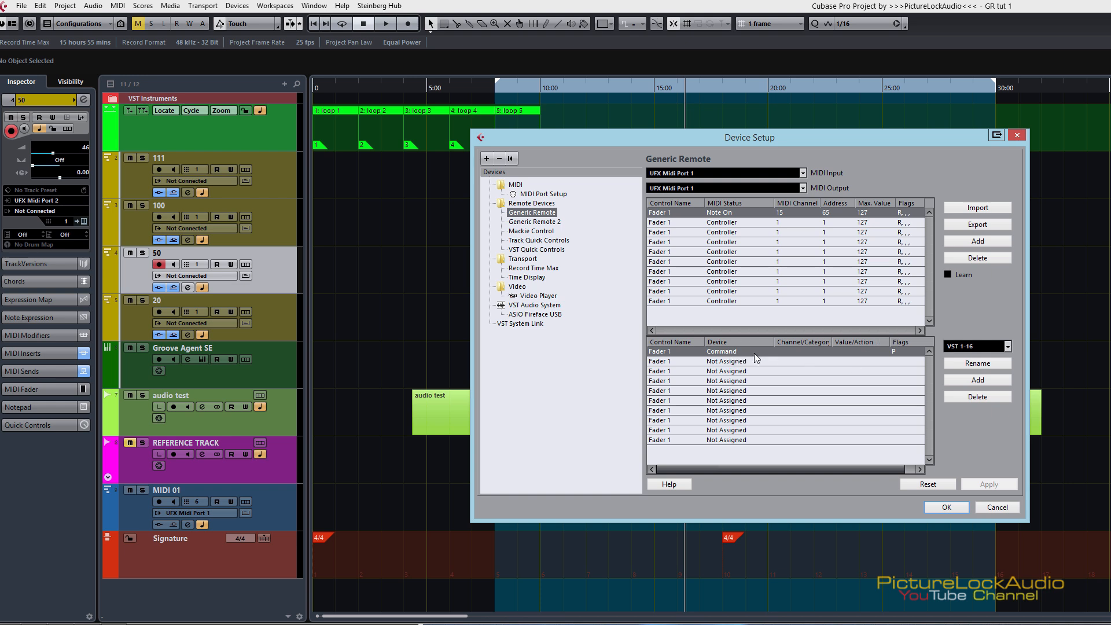
Step: Assign the Command device and the Add Track category to the first Fader 1 entry, widening the Channel/Category column
left_click(723, 351)
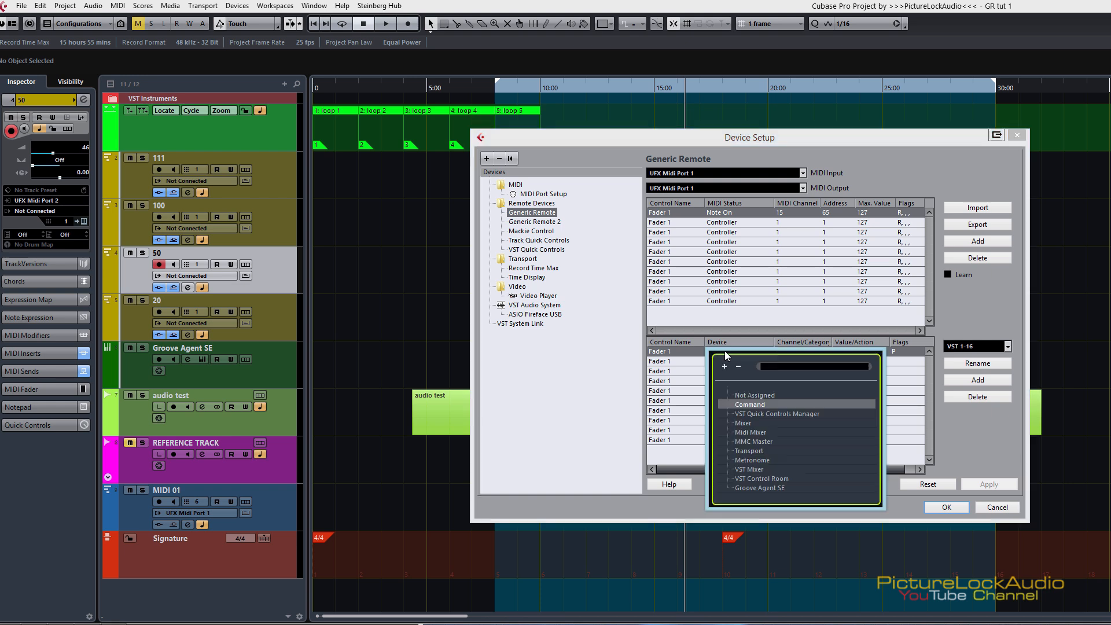
left_click(748, 405)
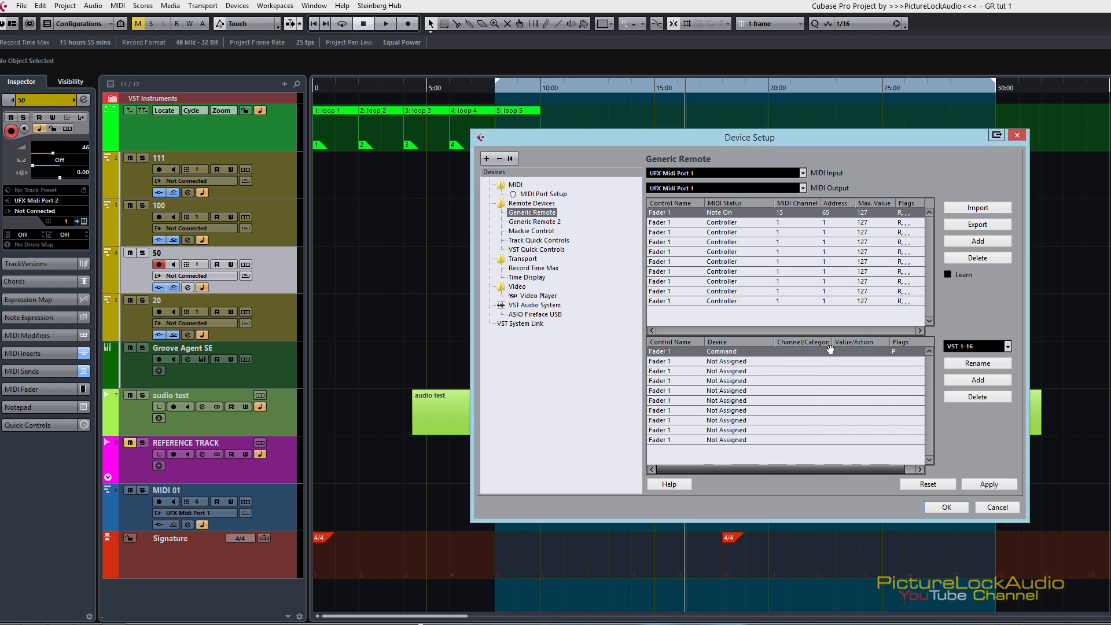
left_click_drag(831, 342, 843, 342)
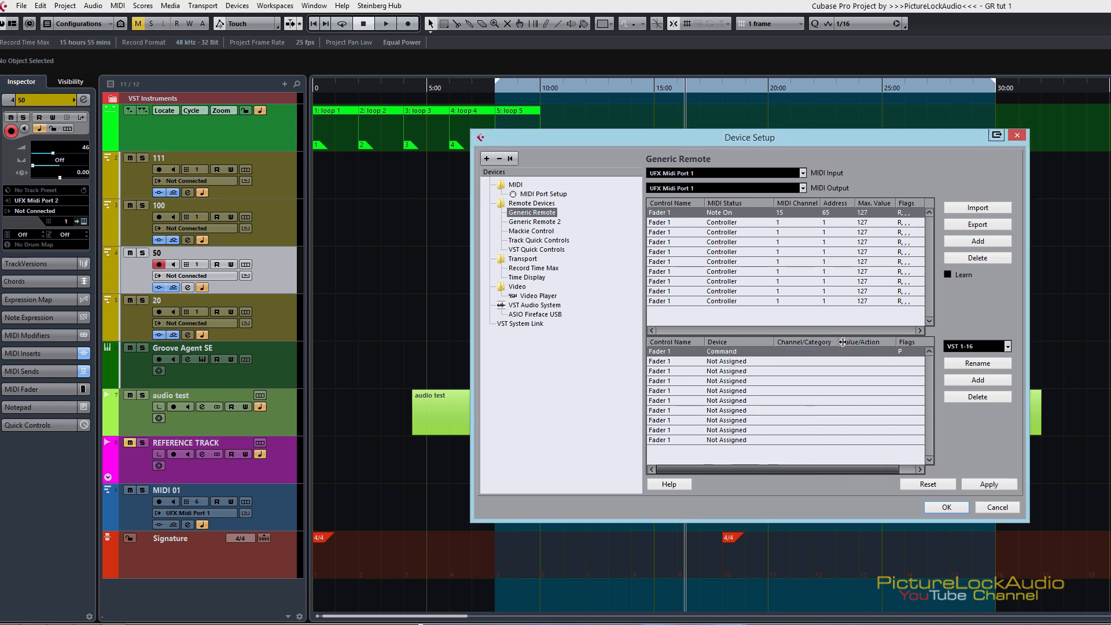
left_click(800, 351)
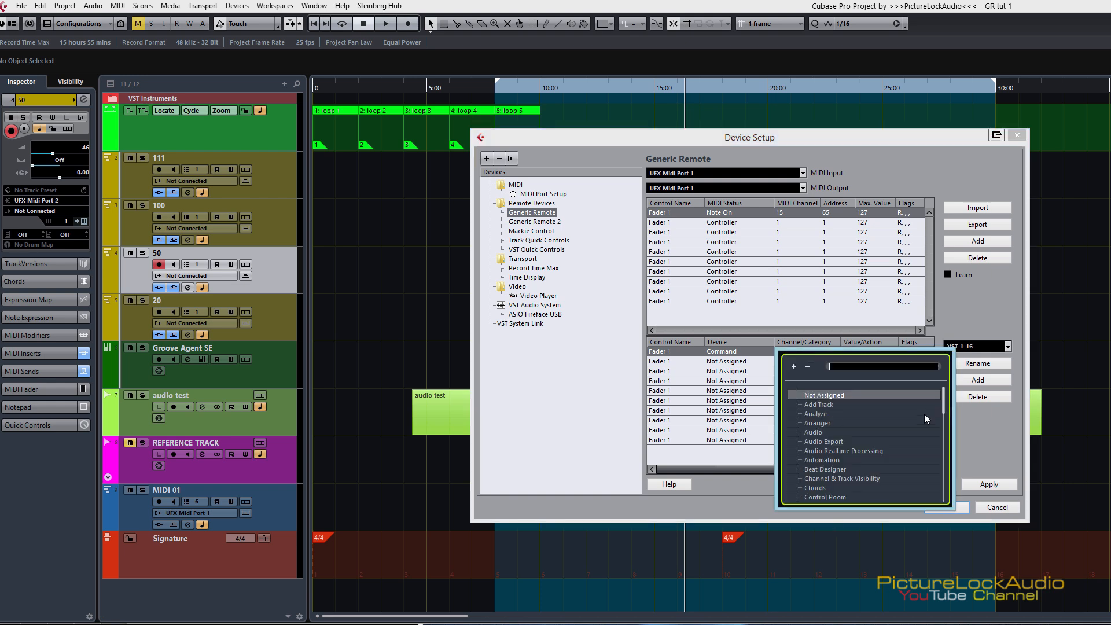
mouse_move(943, 405)
left_mouse_down()
mouse_move(936, 481)
mouse_move(943, 397)
left_mouse_up()
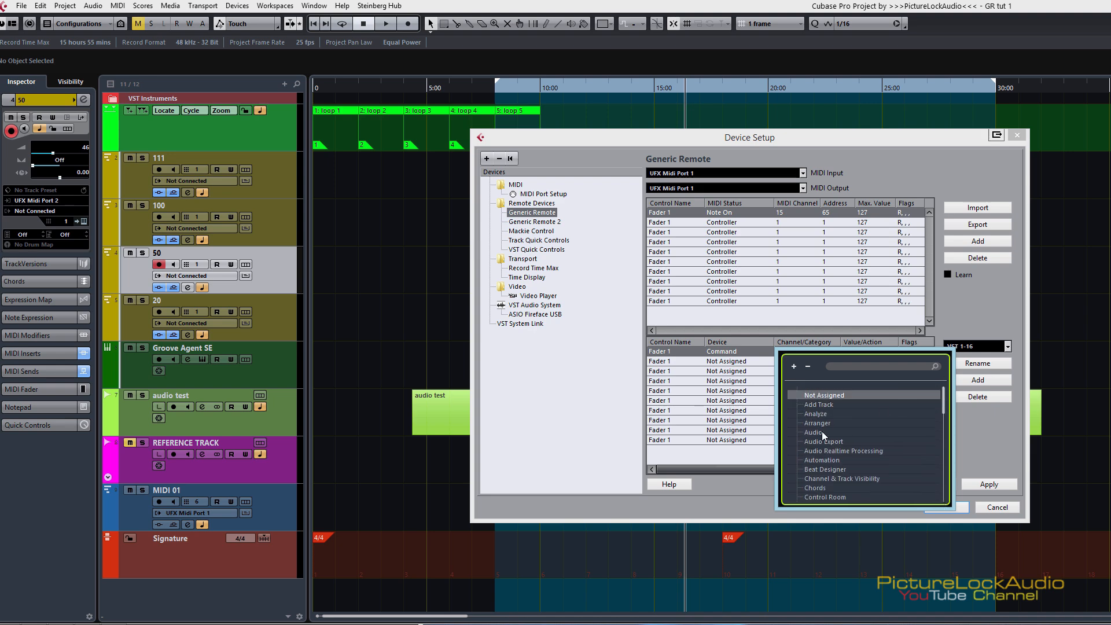
left_click(810, 404)
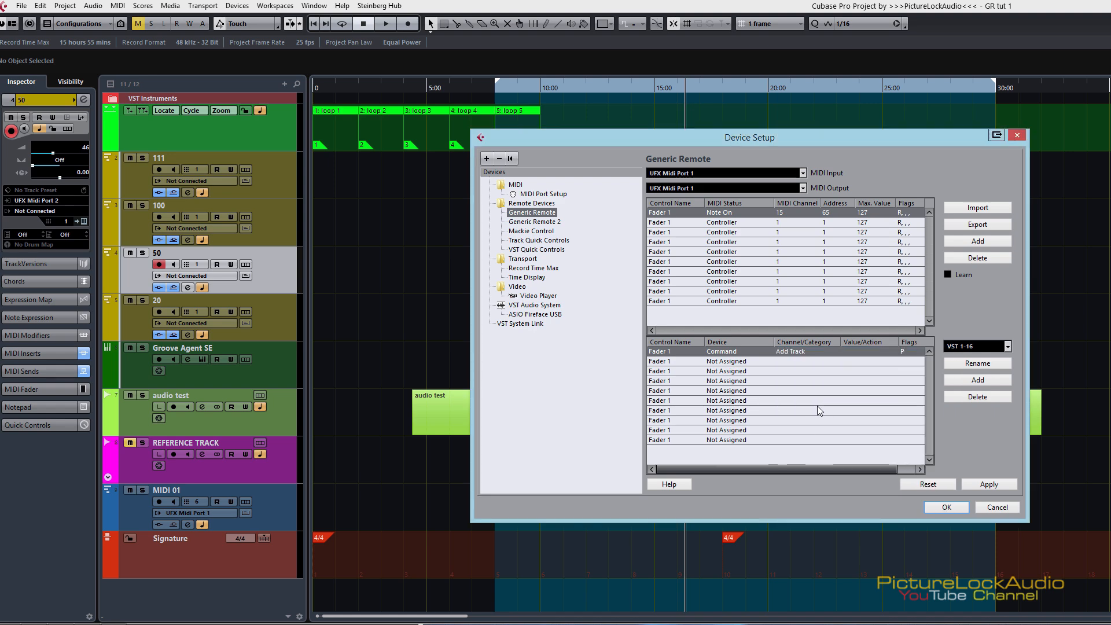
Step: Examine the actions available for the Add Track category without choosing one
left_click(865, 352)
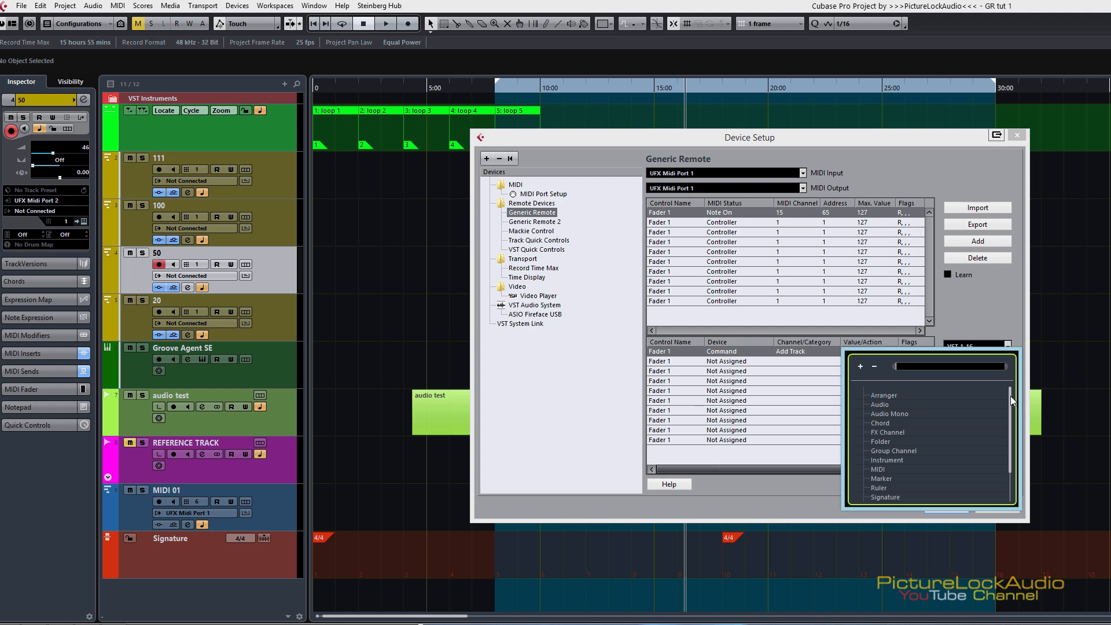
left_click_drag(1010, 395, 991, 443)
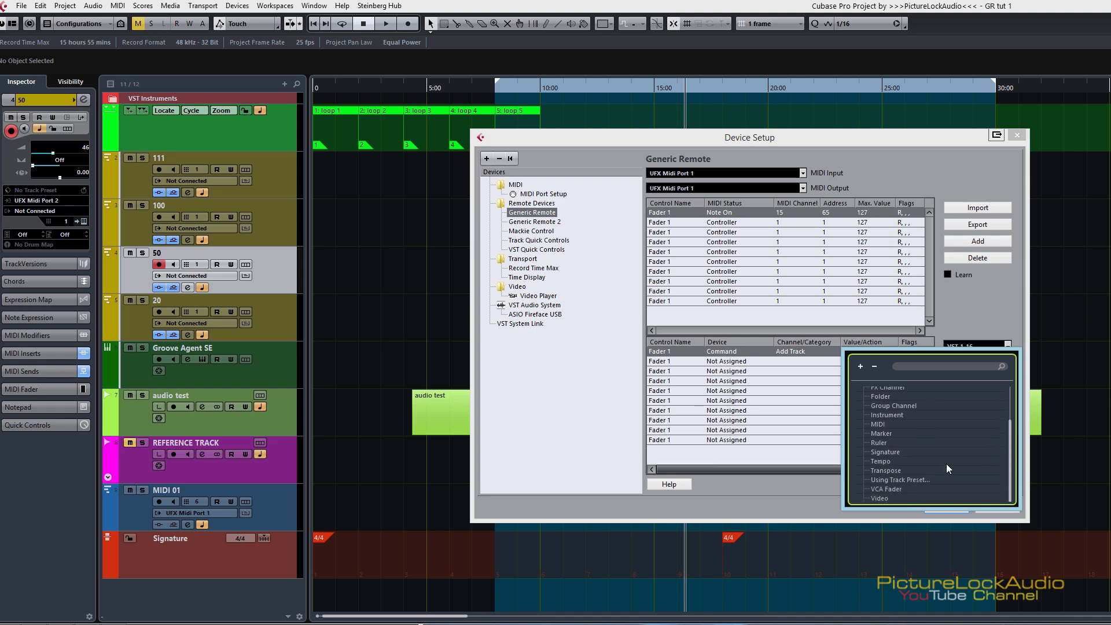
left_click(1009, 391)
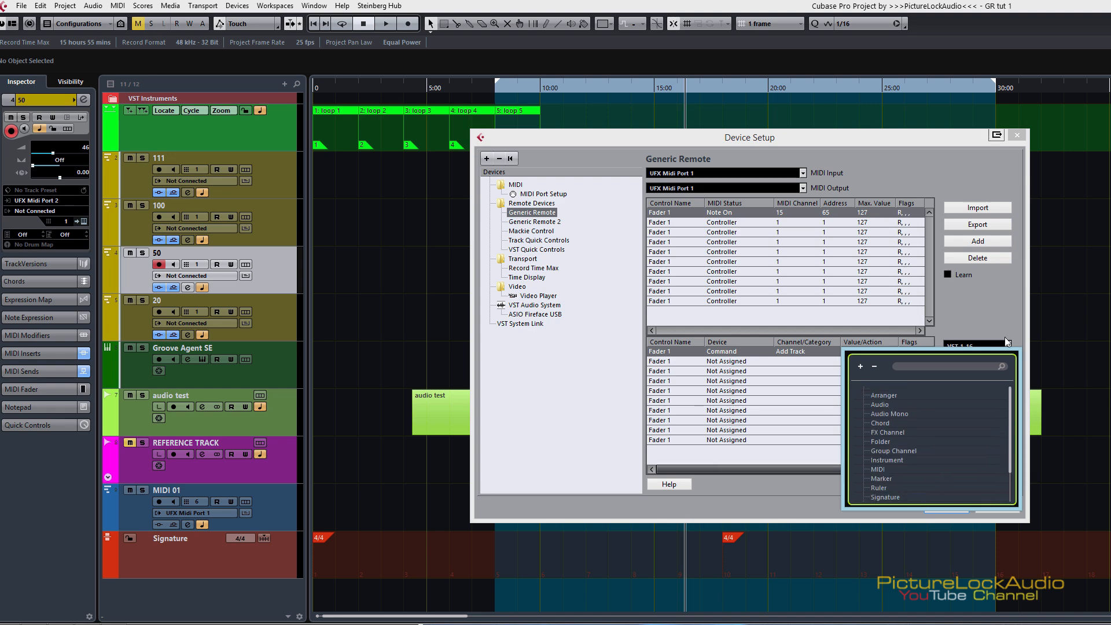
left_click(956, 322)
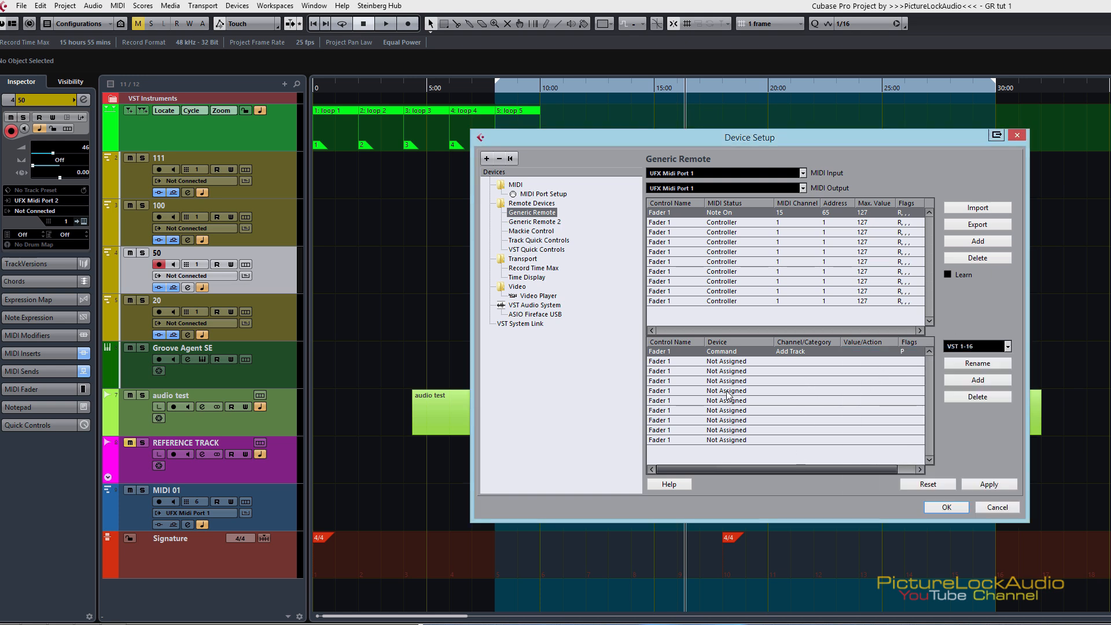
Step: Change the first Fader 1 entry's category to Analyze and view its available actions
left_click(791, 351)
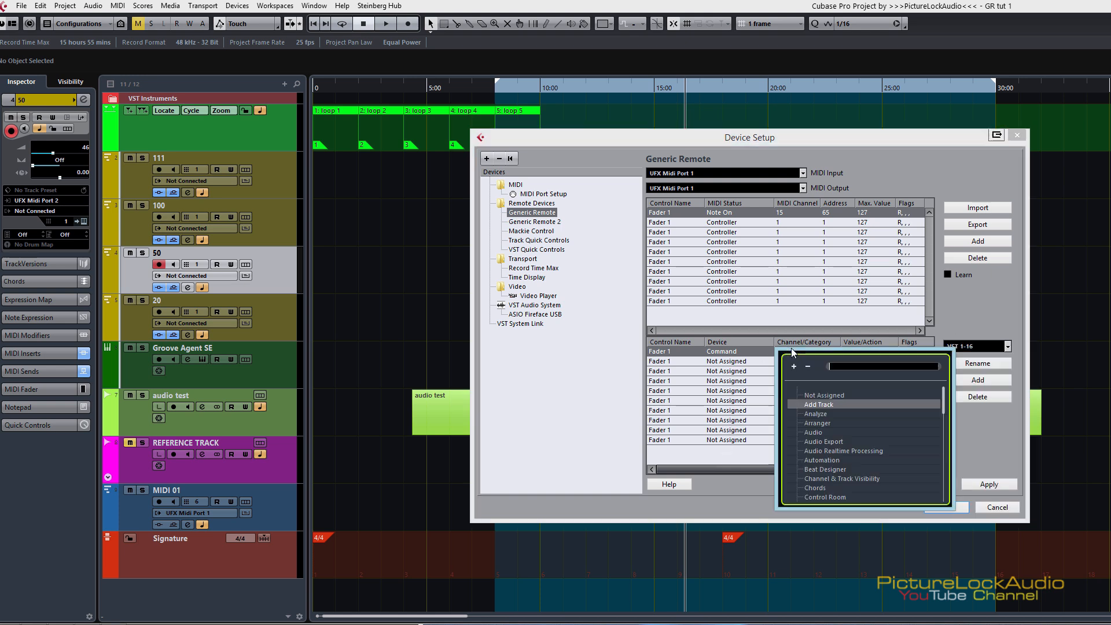
left_click(812, 417)
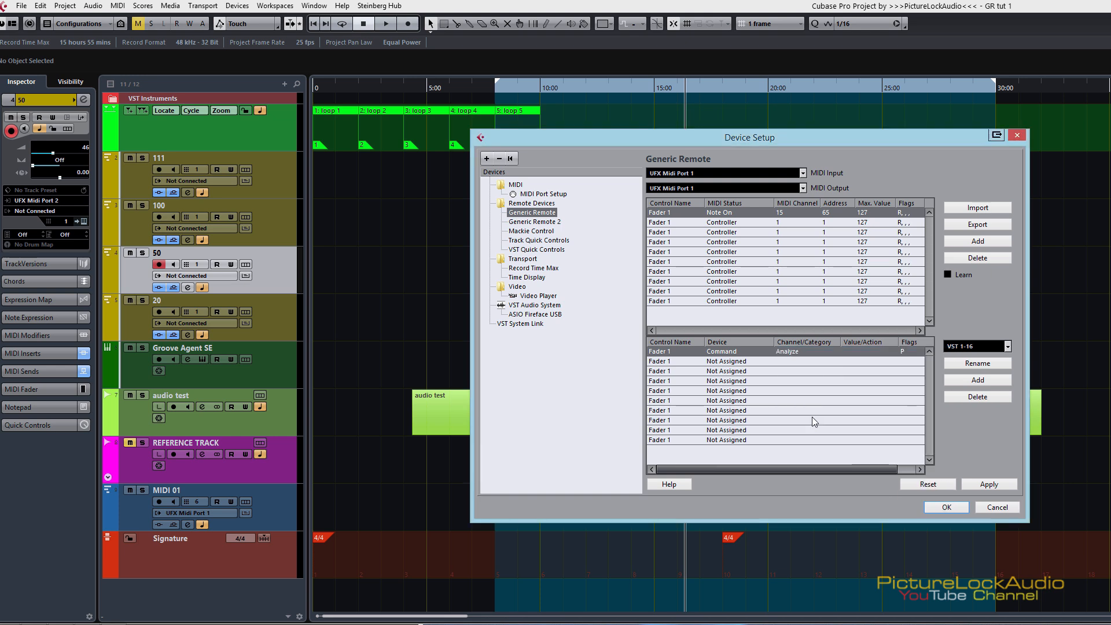
left_click(866, 349)
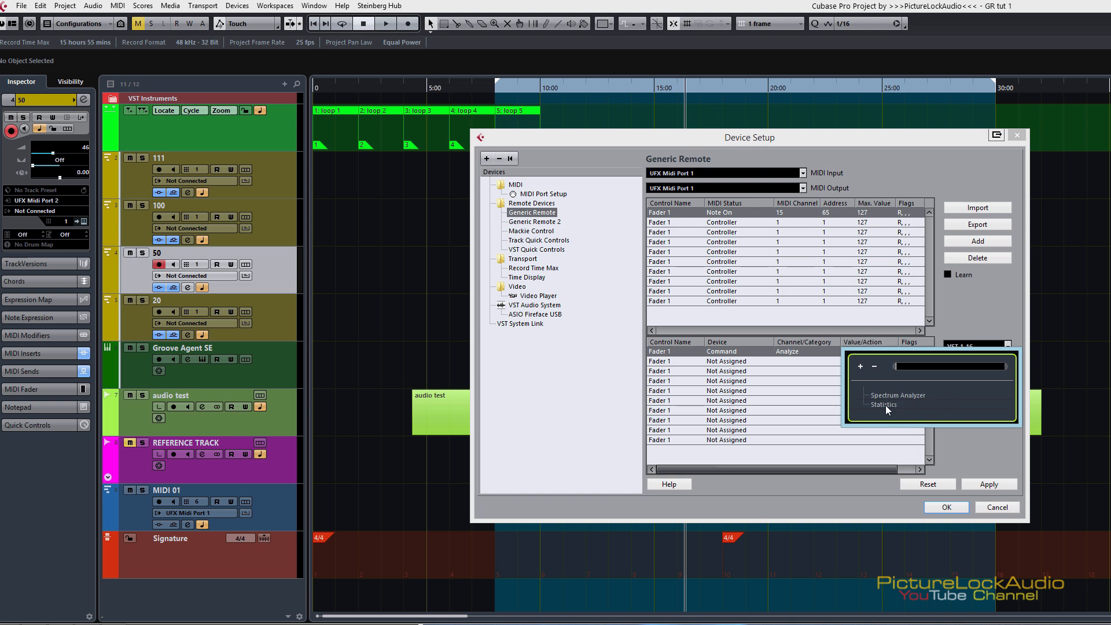
left_click(988, 314)
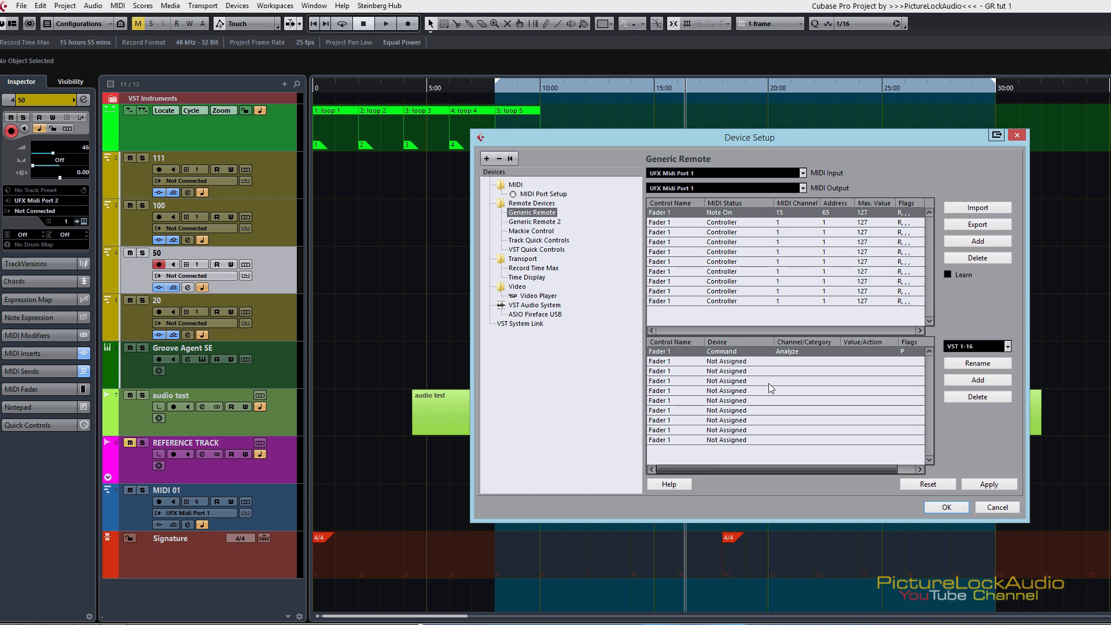
Step: Examine the devices and command categories available for the Fader 1 assignments without choosing any
left_click(790, 353)
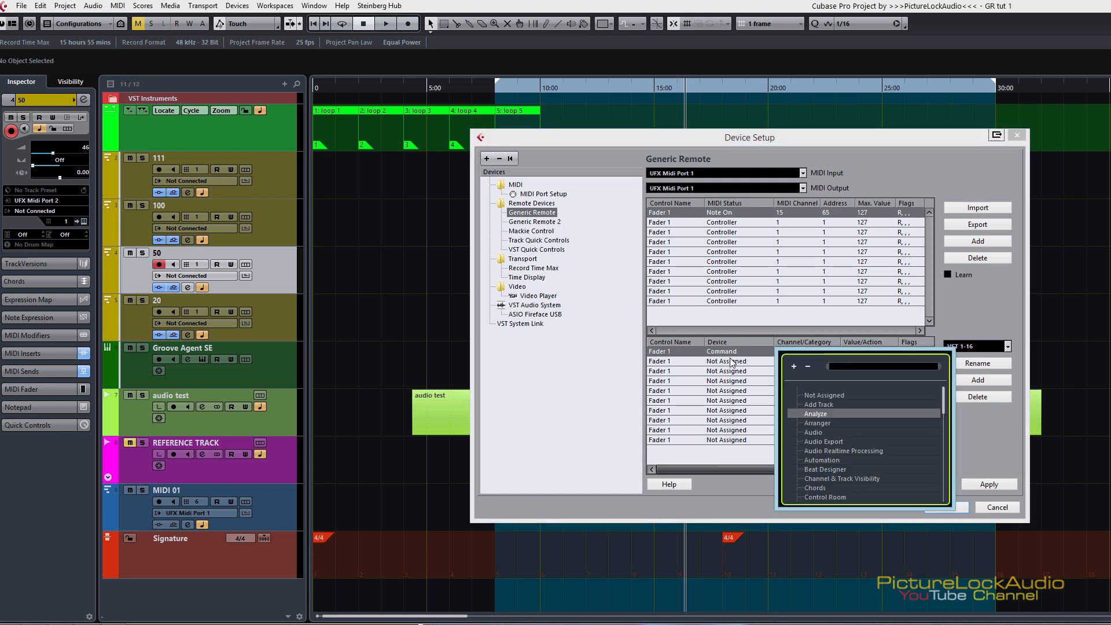
left_click(728, 352)
left_click(728, 352)
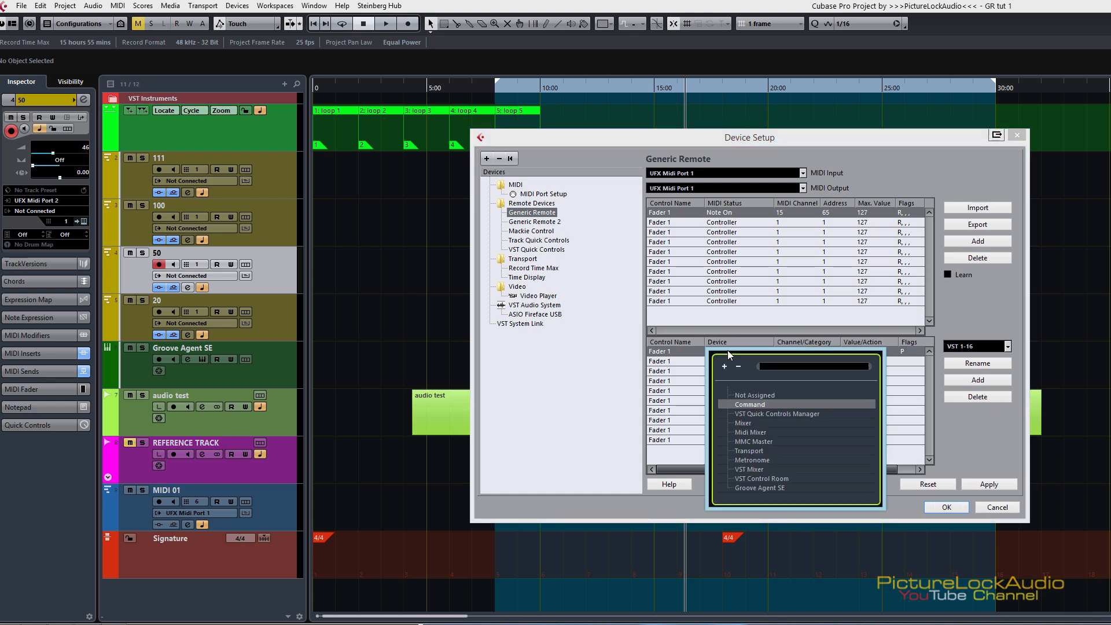
left_click(985, 306)
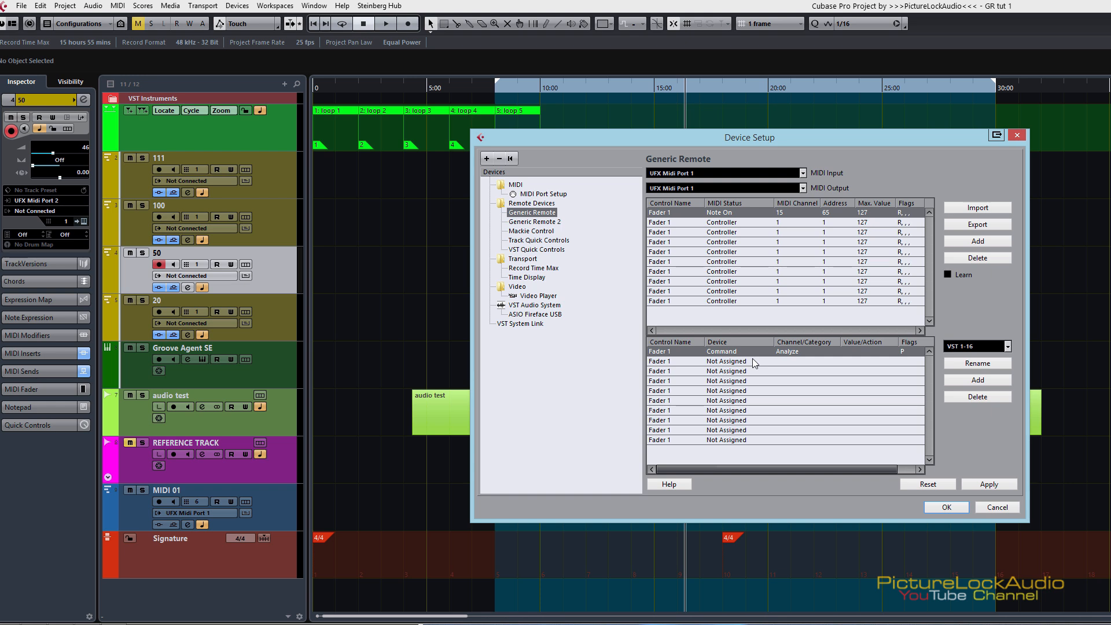
left_click(727, 351)
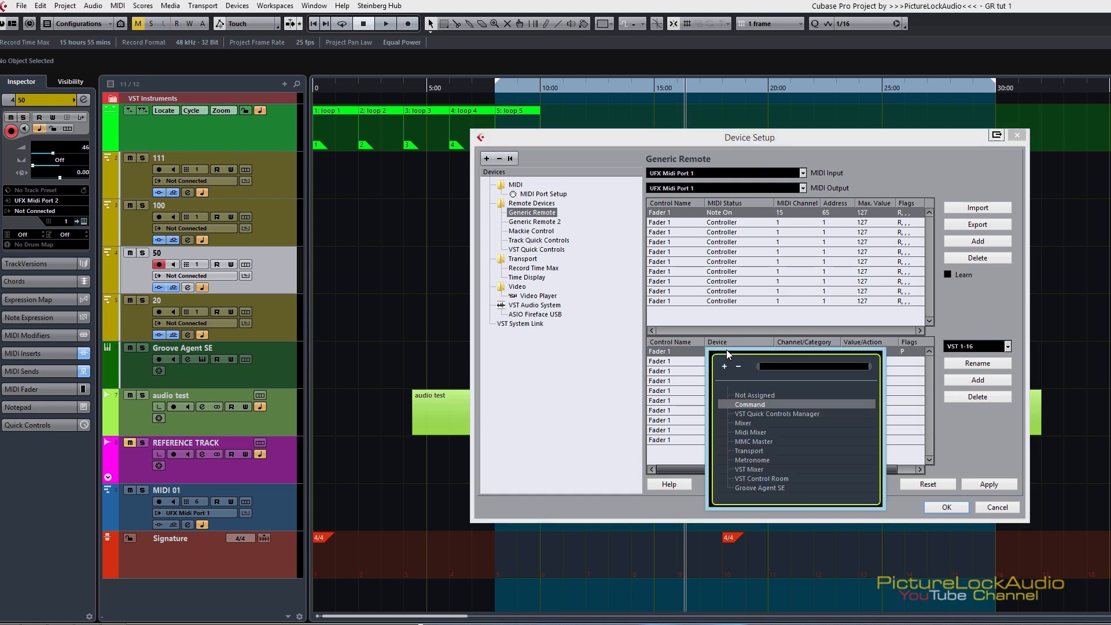
left_click(975, 313)
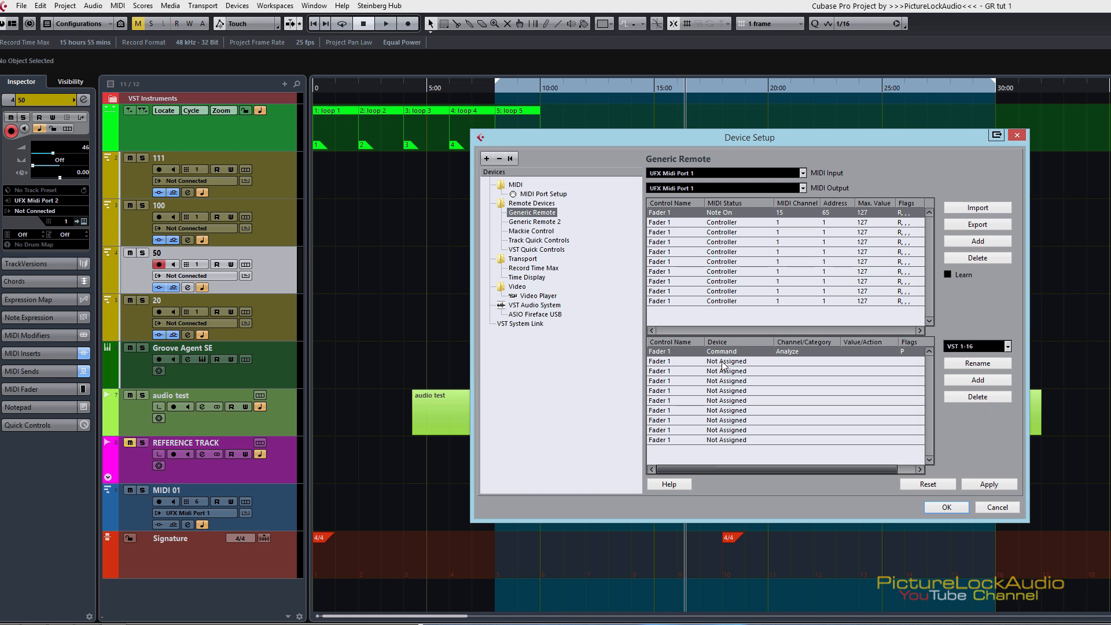
left_click(787, 351)
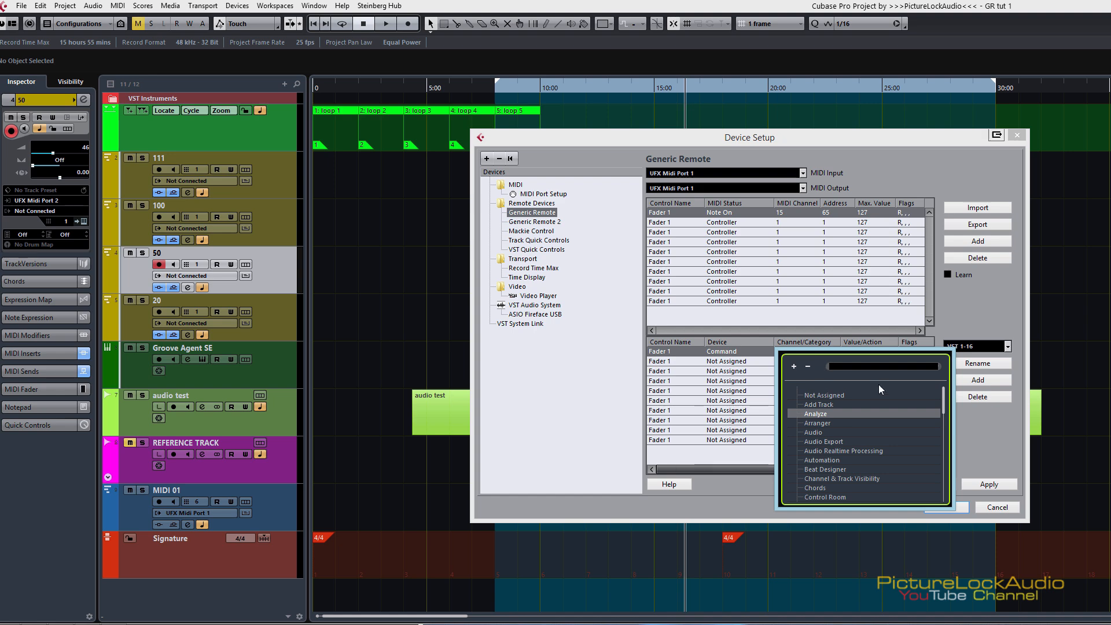
left_click(1005, 326)
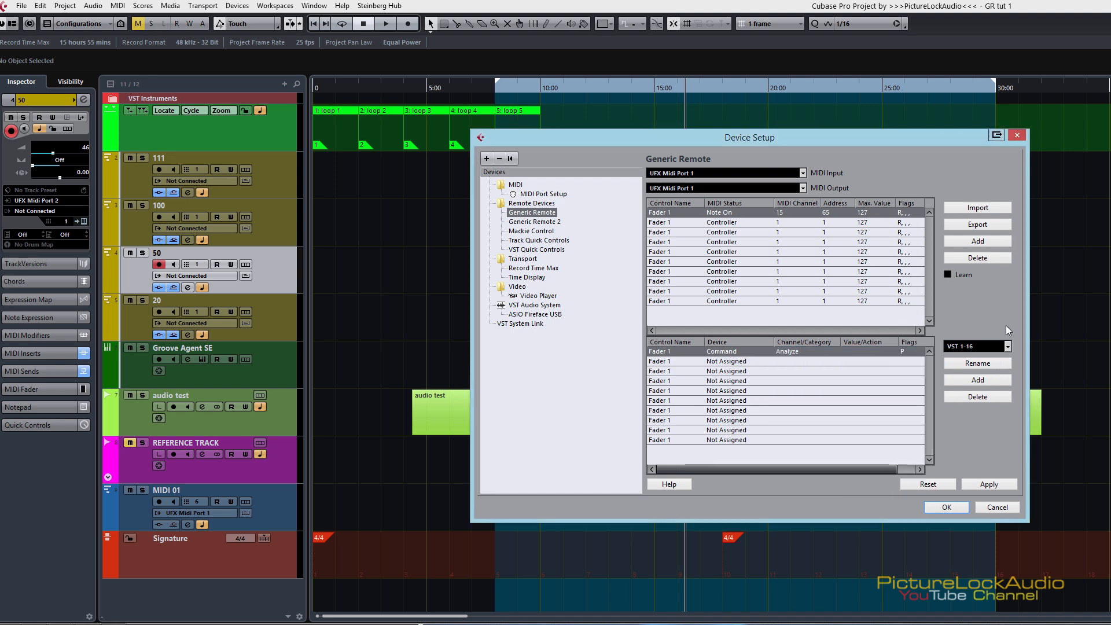
left_click(746, 391)
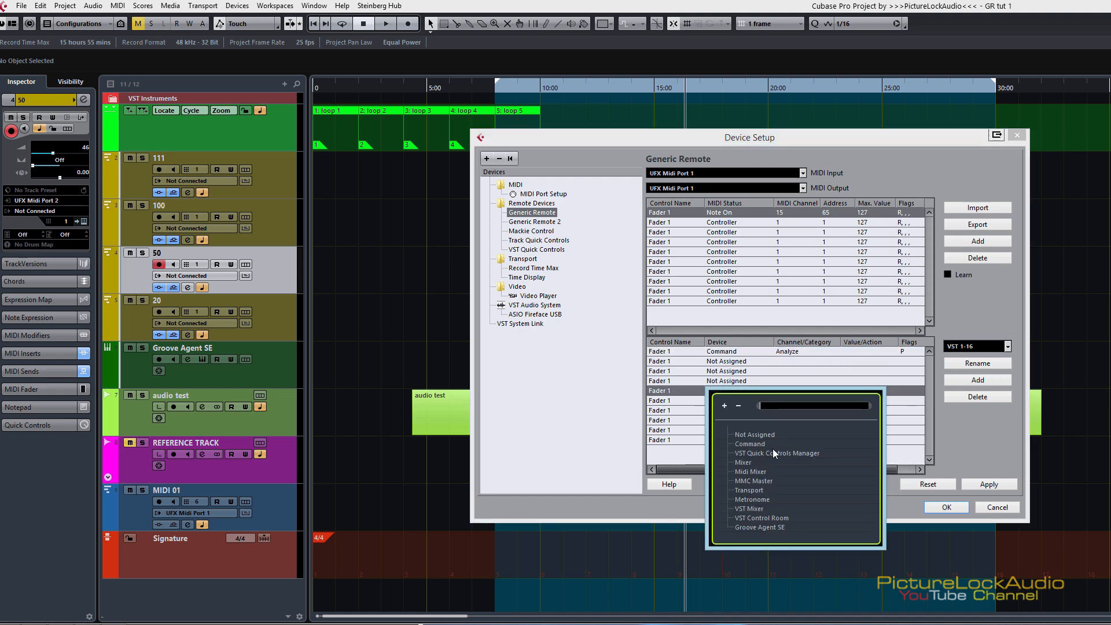
left_click(988, 310)
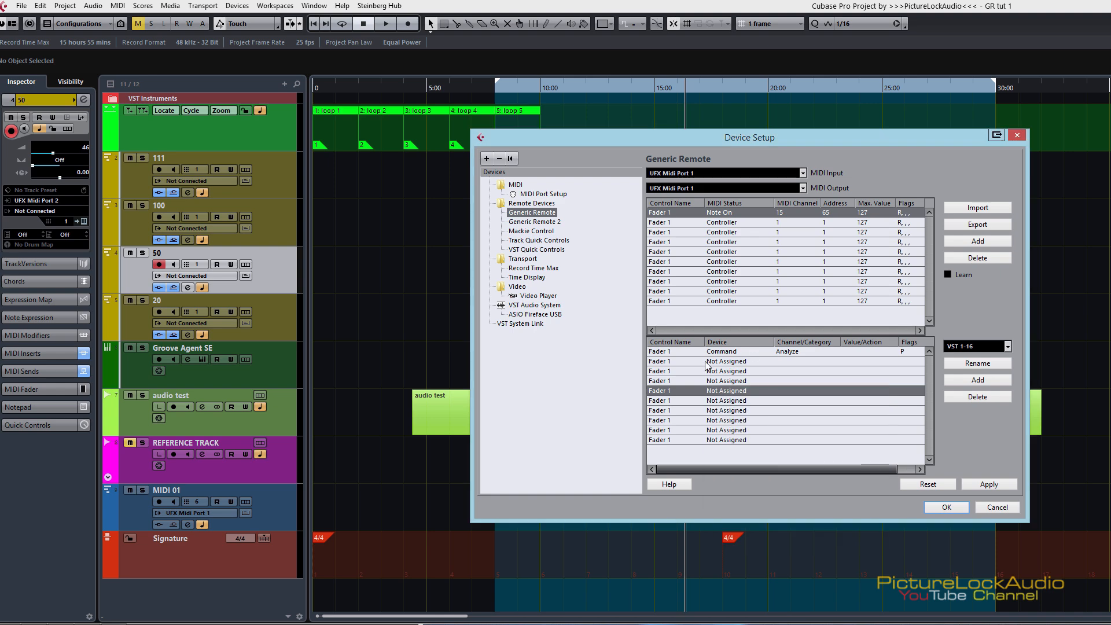
Step: Assign the Mixer device to the first Fader 1 entry and look through its available channels
left_click(723, 353)
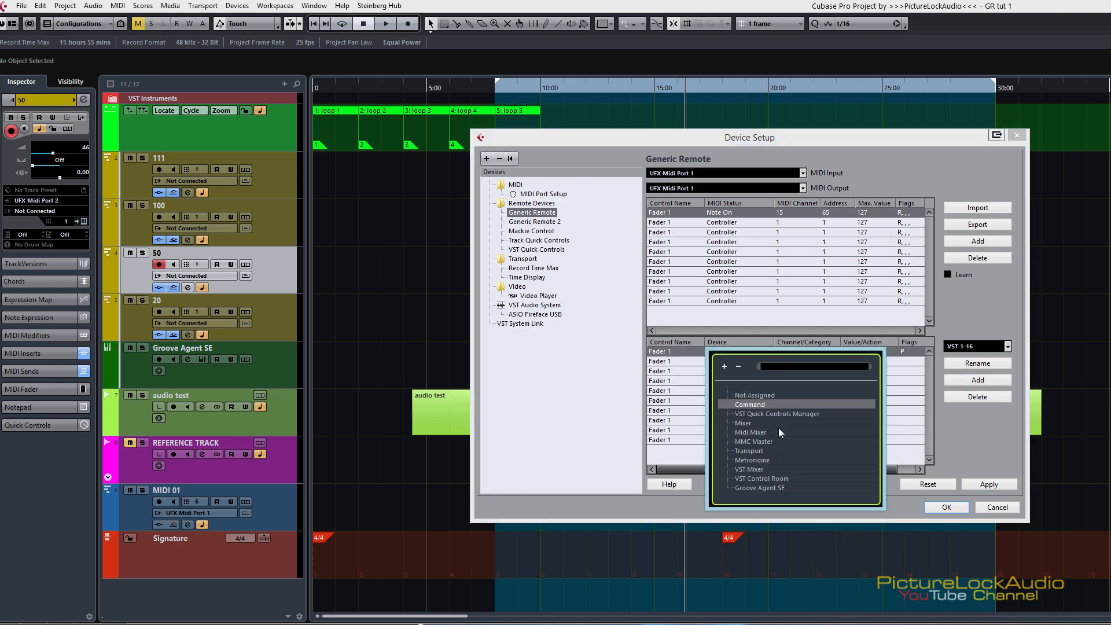
left_click(744, 424)
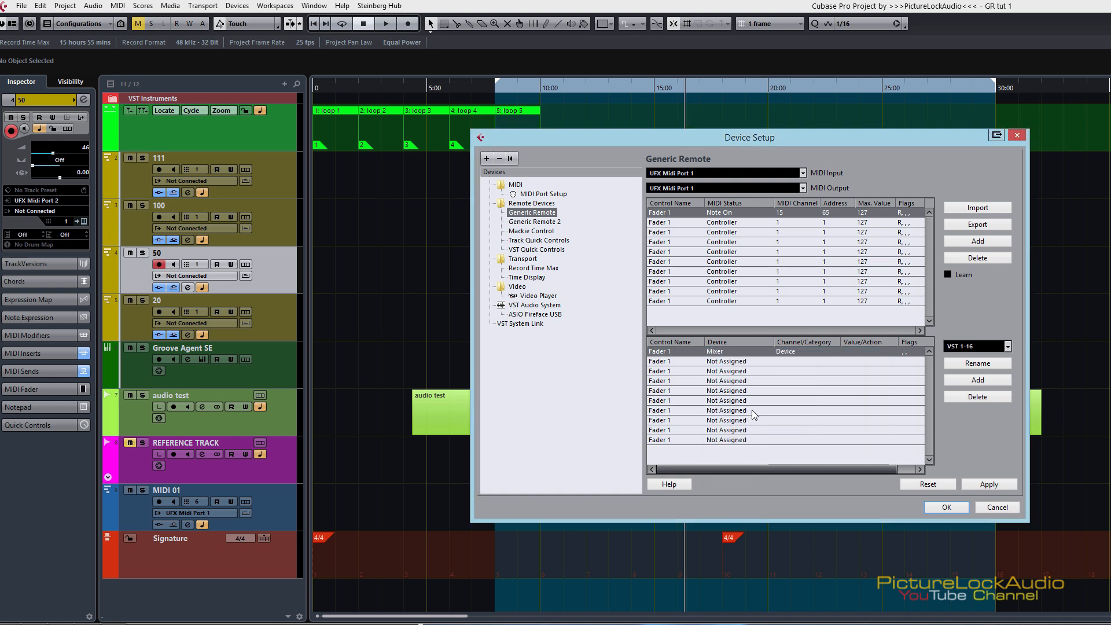
left_click(787, 351)
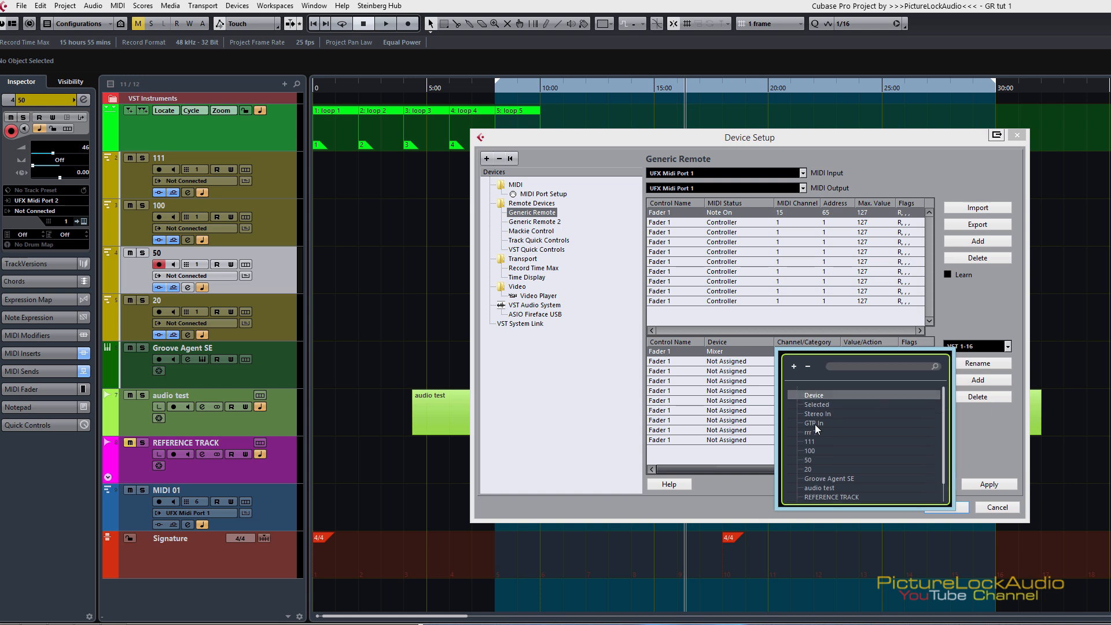
left_click(990, 317)
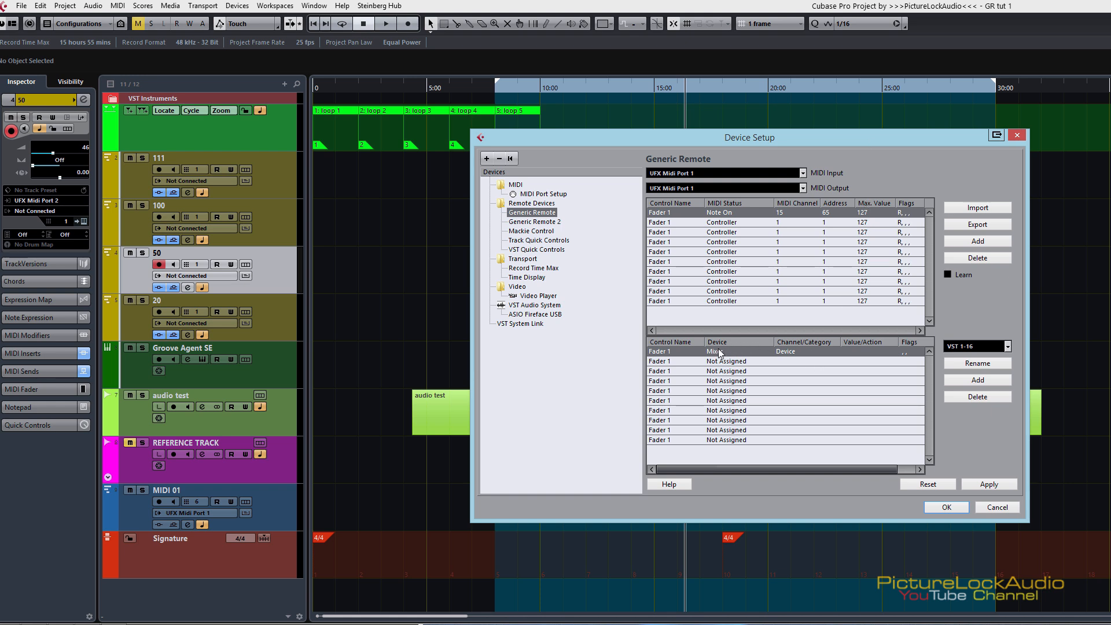
left_click(795, 352)
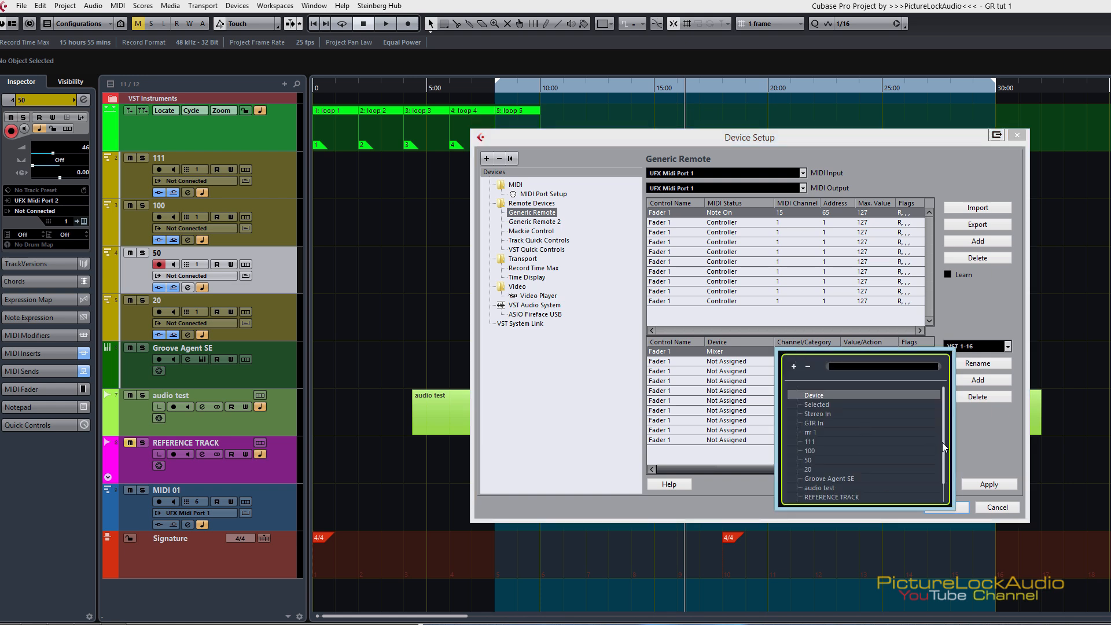
left_click_drag(942, 442, 945, 467)
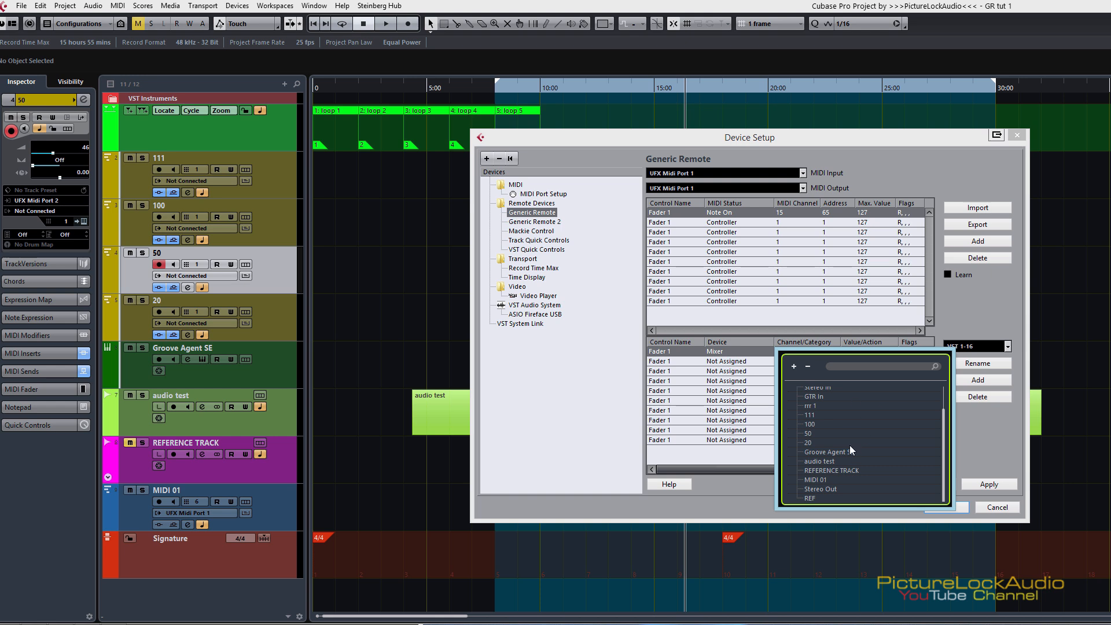
left_click(1012, 301)
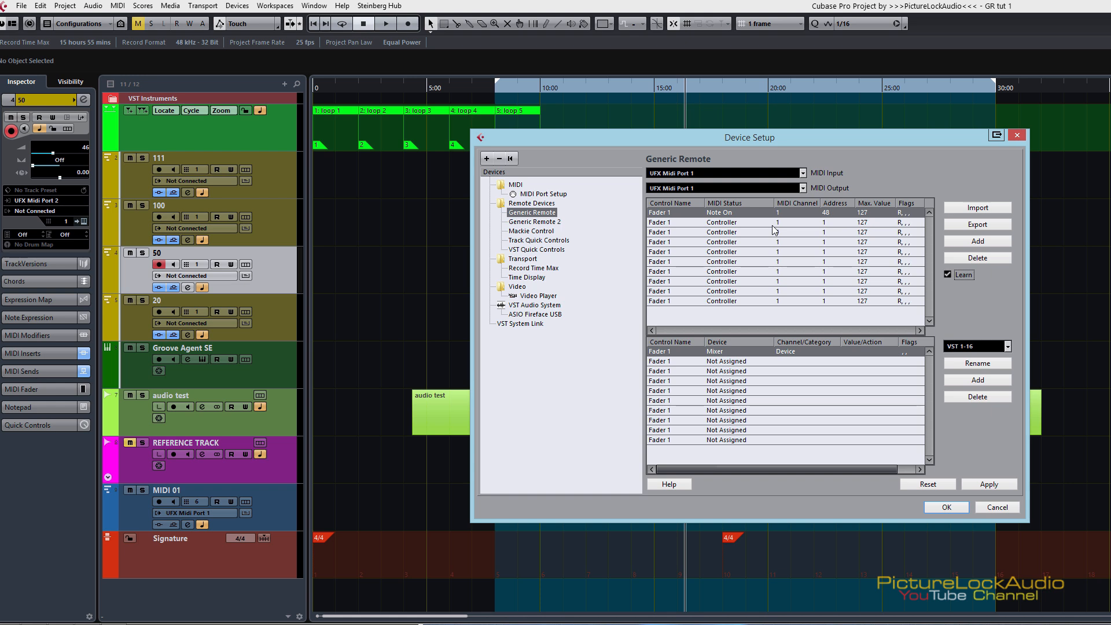
Step: With Learn active, capture the controller notes at addresses 50 and 52 for the second and third controls
left_click(664, 225)
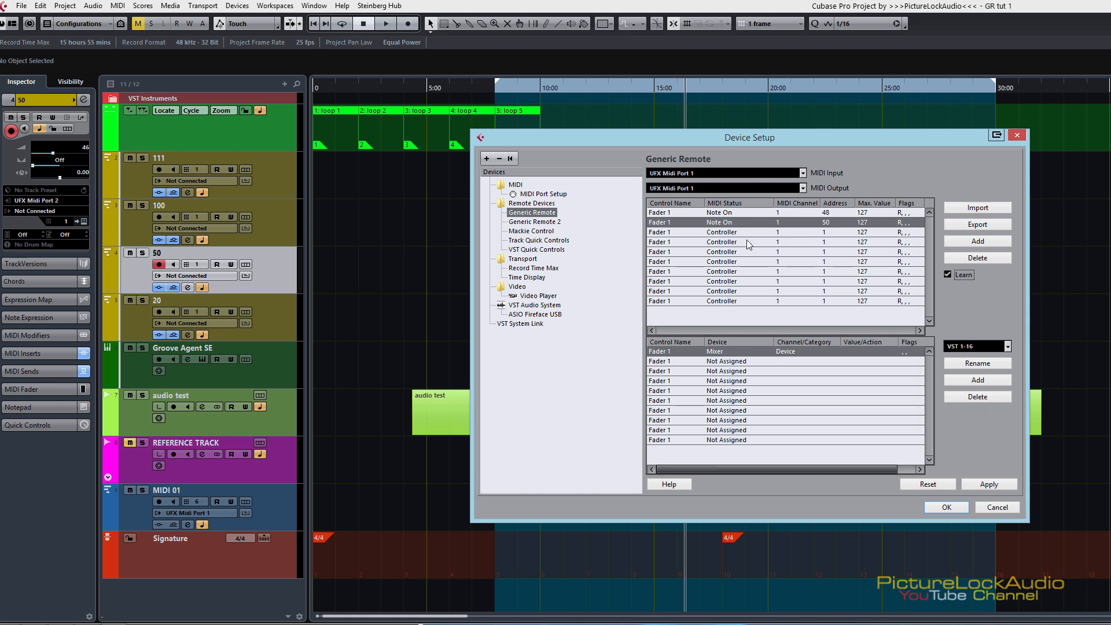
left_click(654, 232)
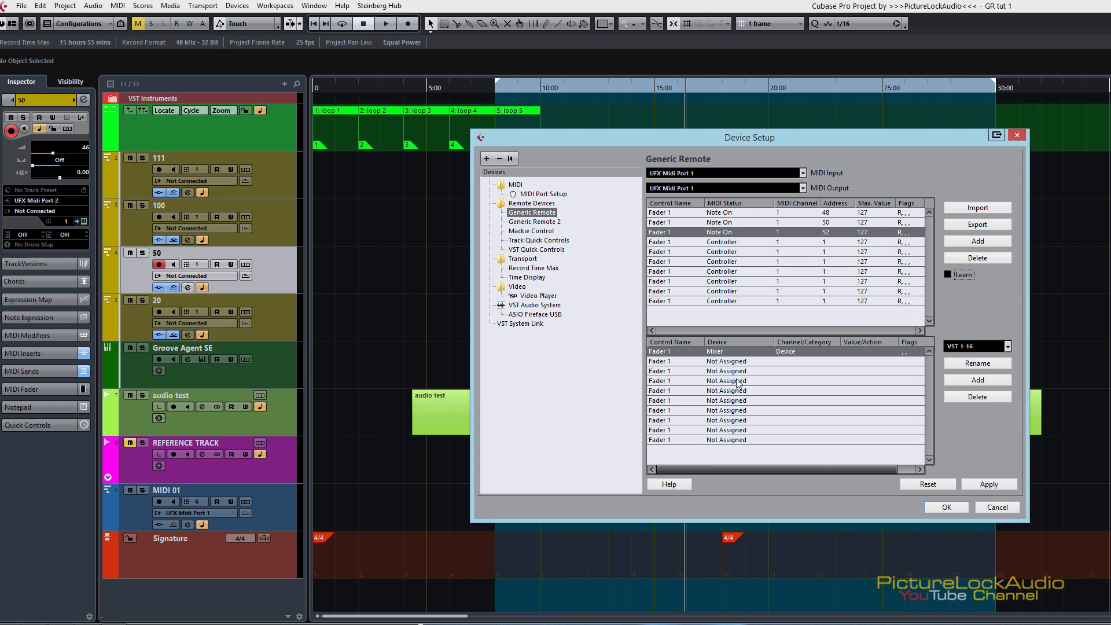
left_click(665, 214)
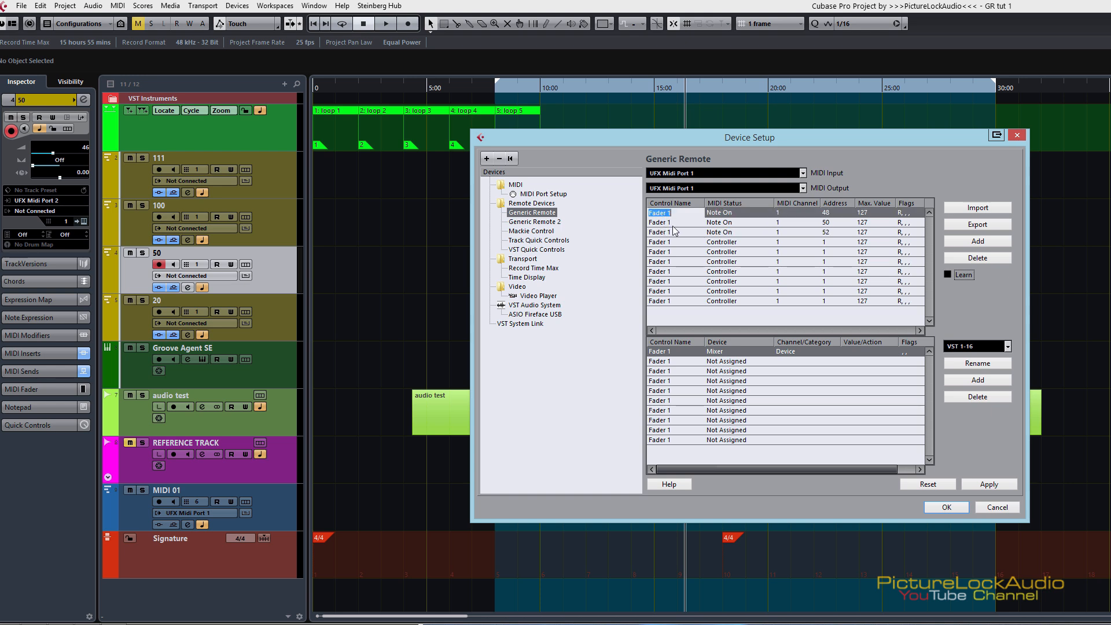
double_click(667, 224)
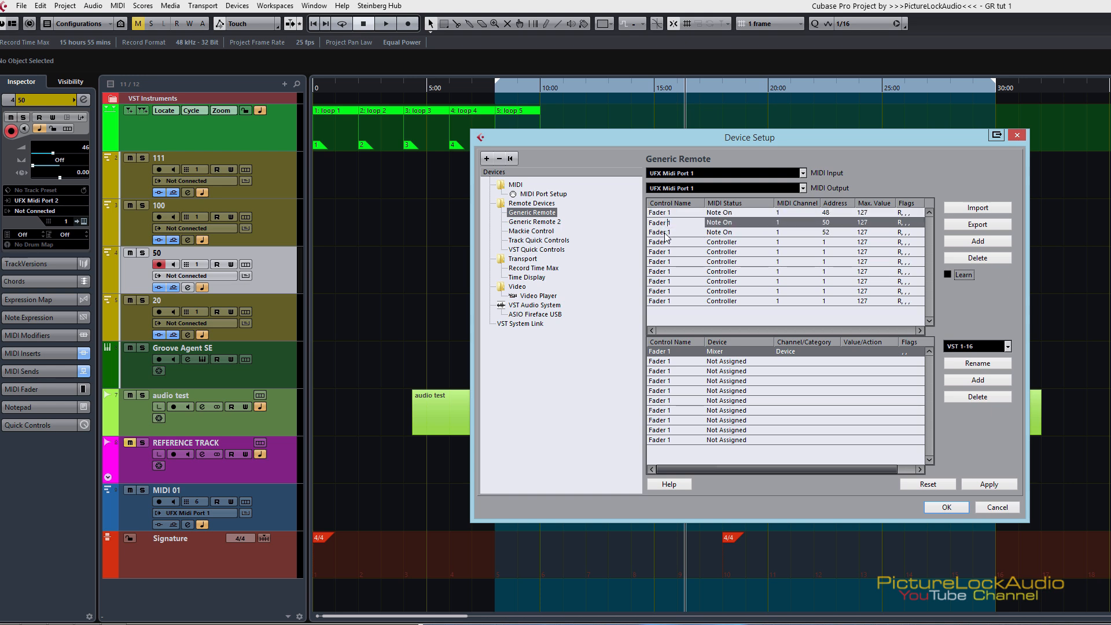
double_click(665, 233)
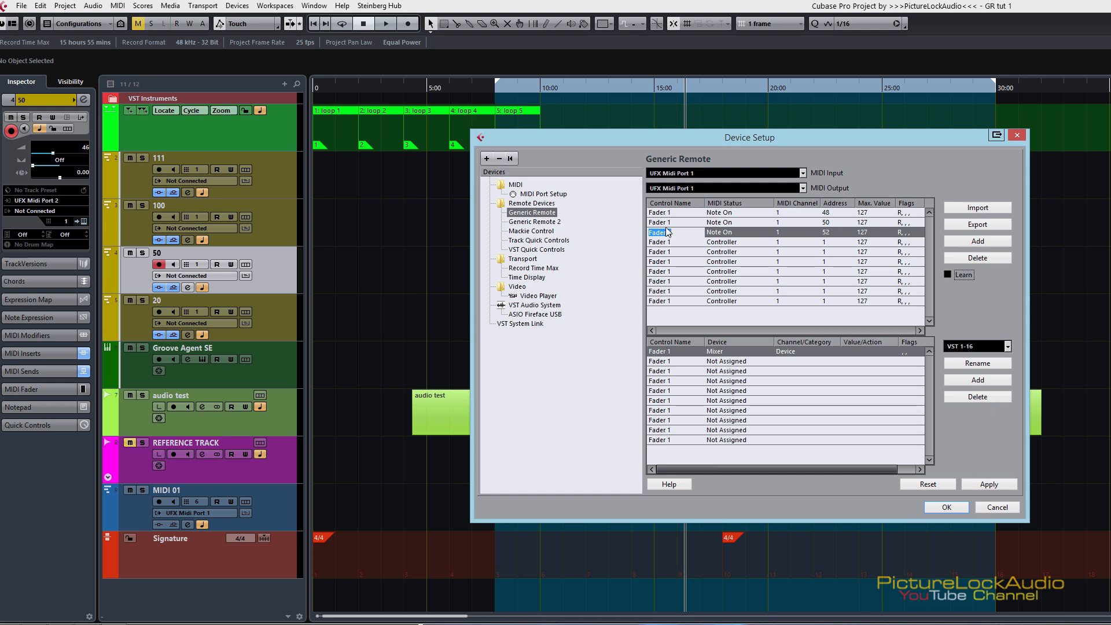
double_click(669, 224)
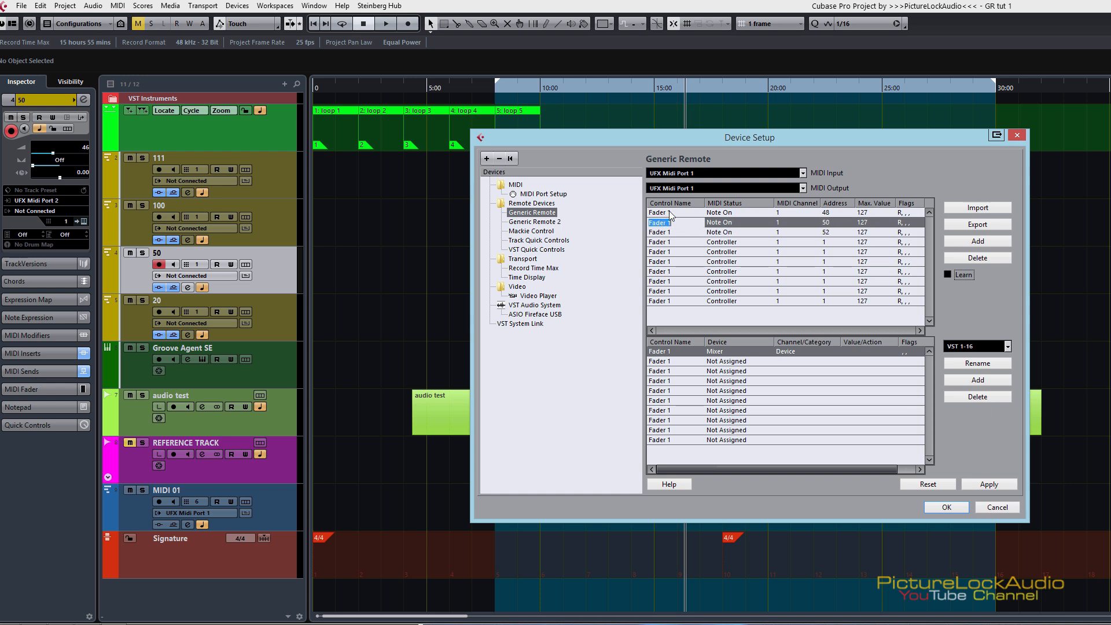
left_click(669, 210)
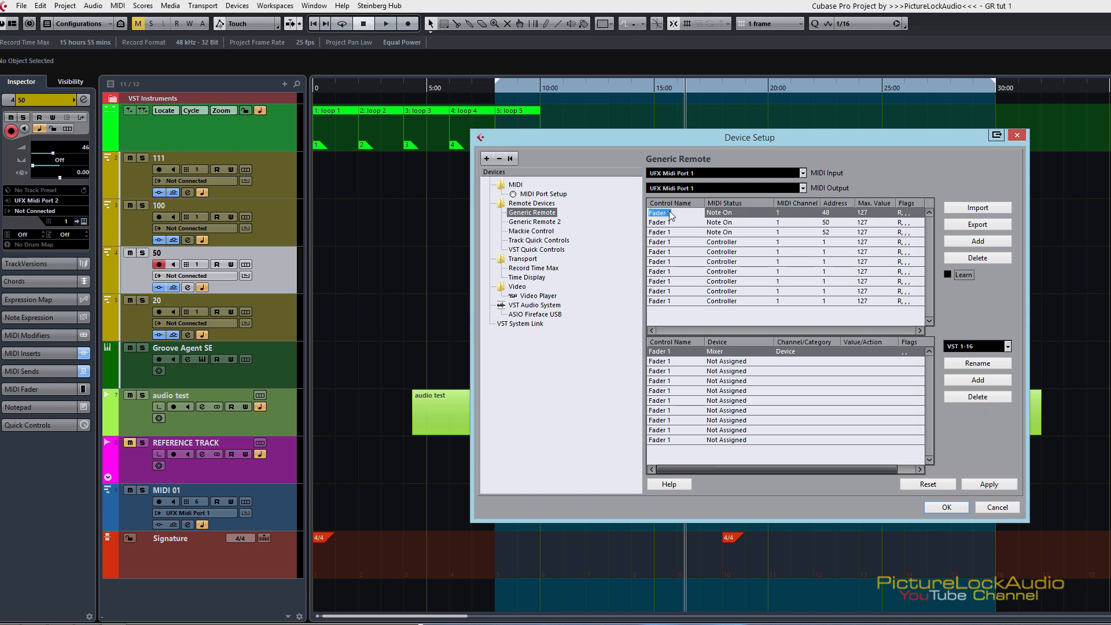
type("01")
left_click(674, 223)
Step: Rename the first three Note On controls to C, D and E
double_click(665, 213)
type("C")
double_click(664, 226)
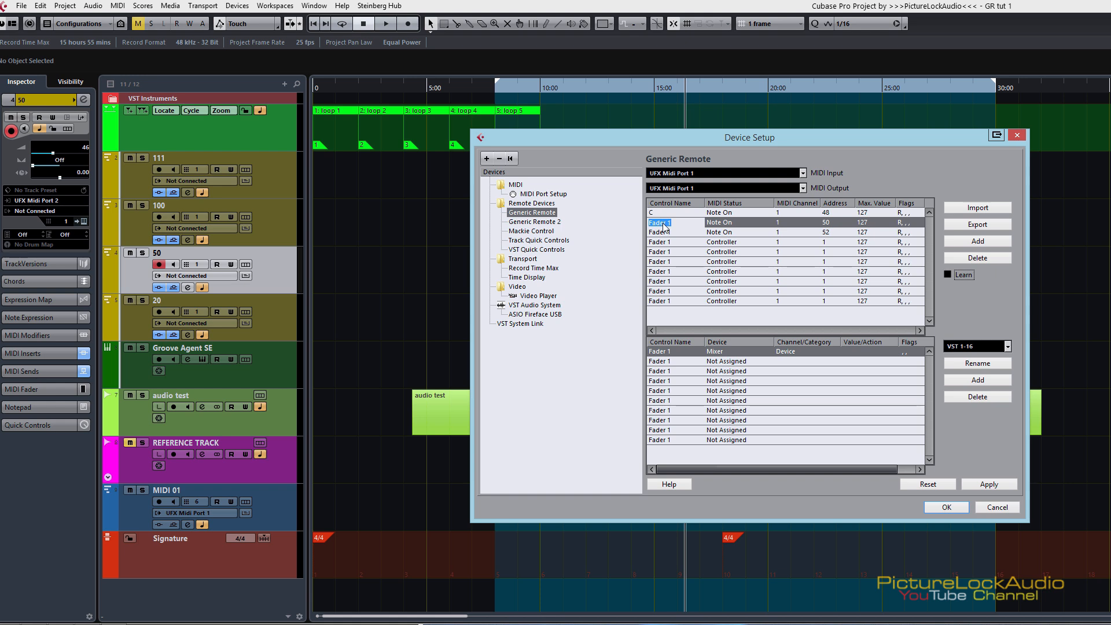
type("D")
double_click(657, 234)
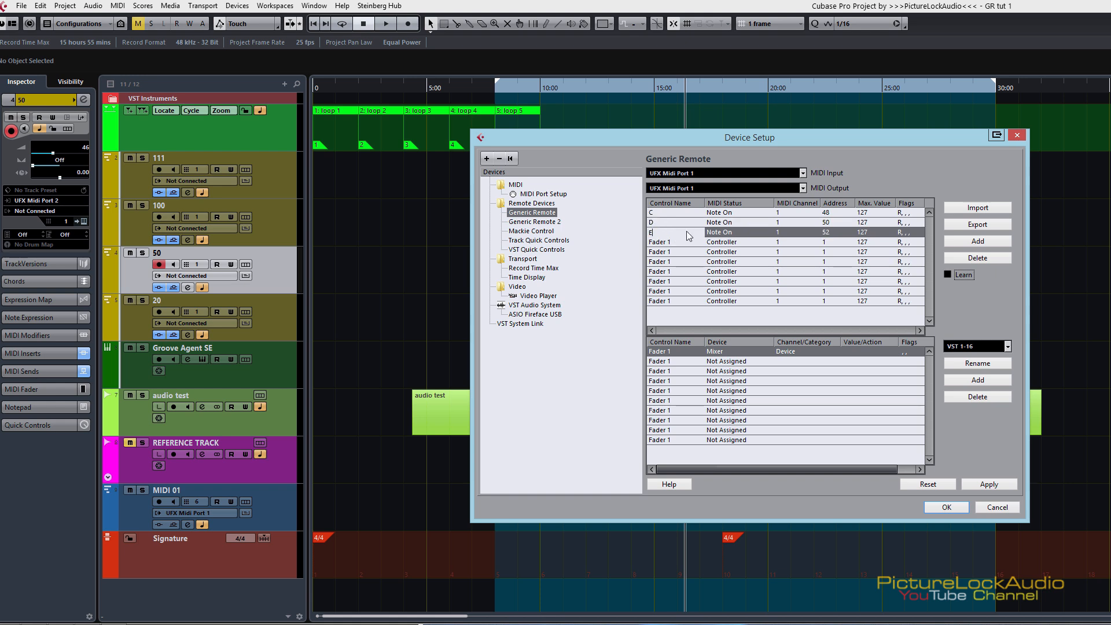
type("E")
key("Return")
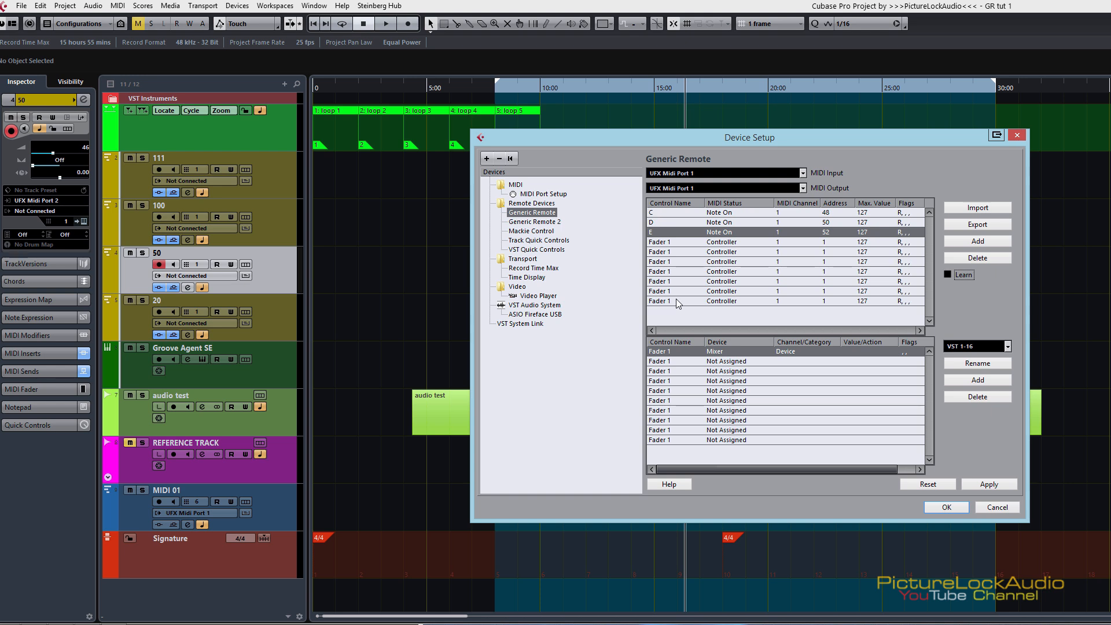
left_click(656, 213)
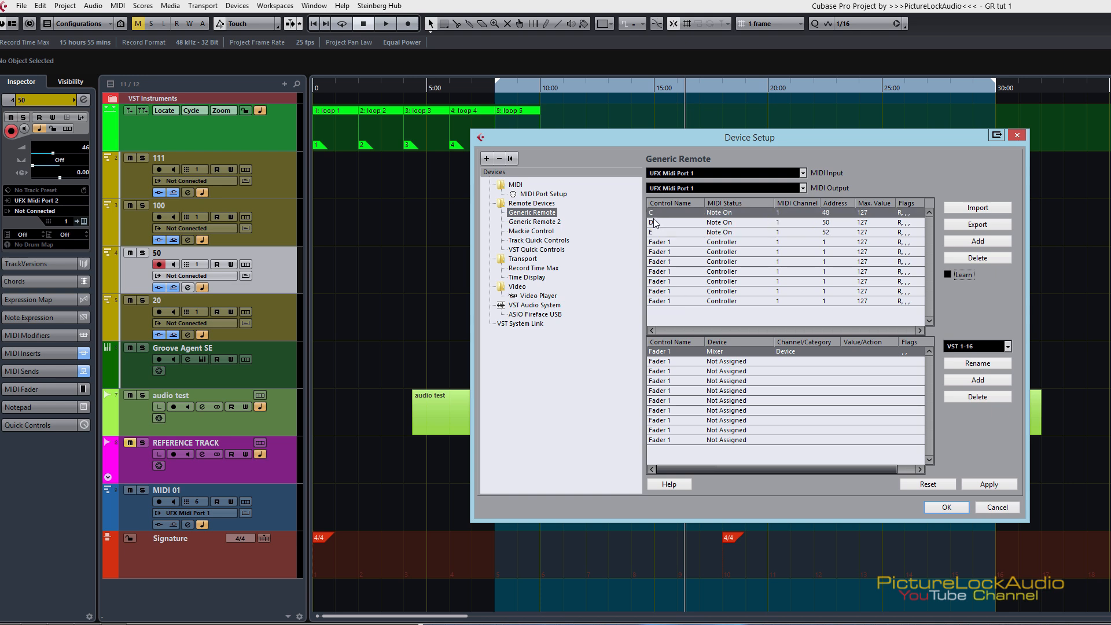
left_click(656, 223)
left_click(656, 229)
left_click(658, 212)
left_click(656, 230)
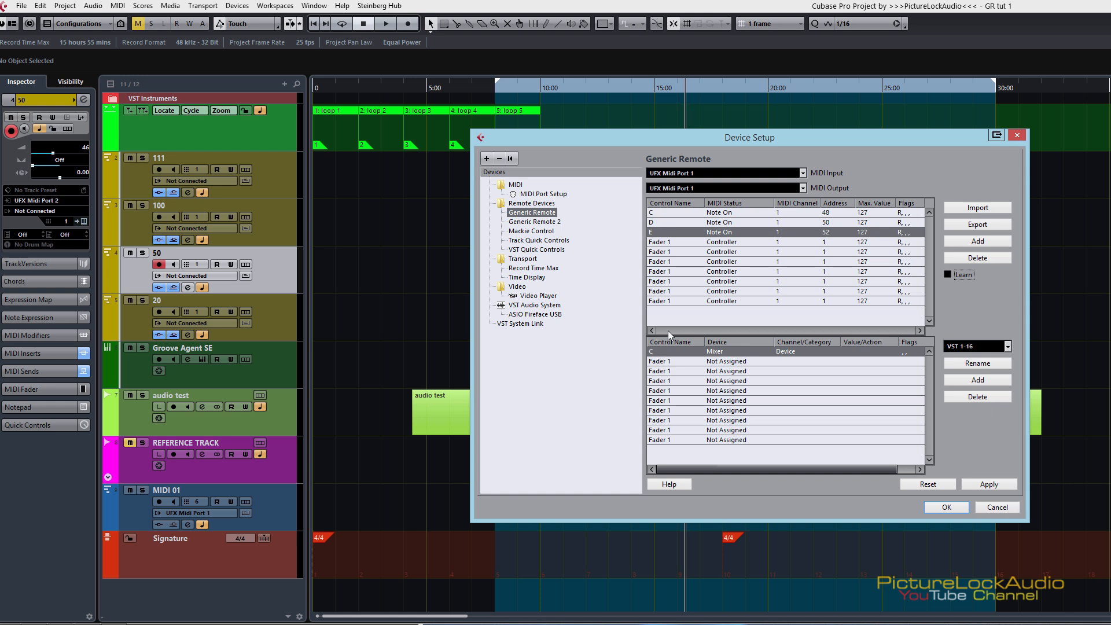
Step: Refresh the second and third assignment entries so they take the control names D and E
left_click(659, 362)
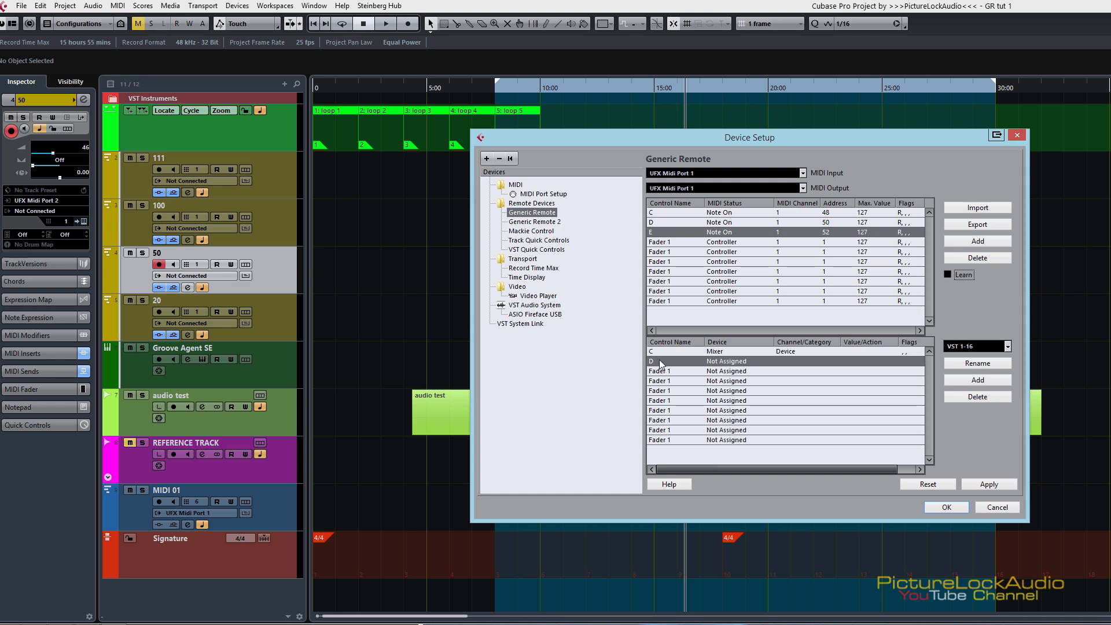
left_click(658, 372)
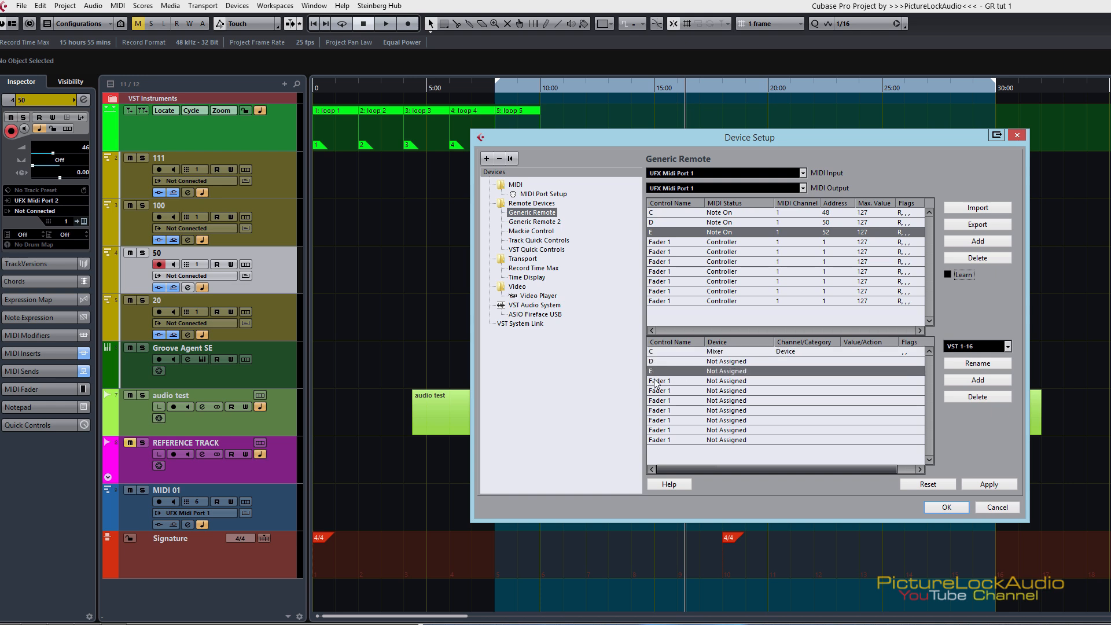
left_click(655, 384)
left_click(658, 393)
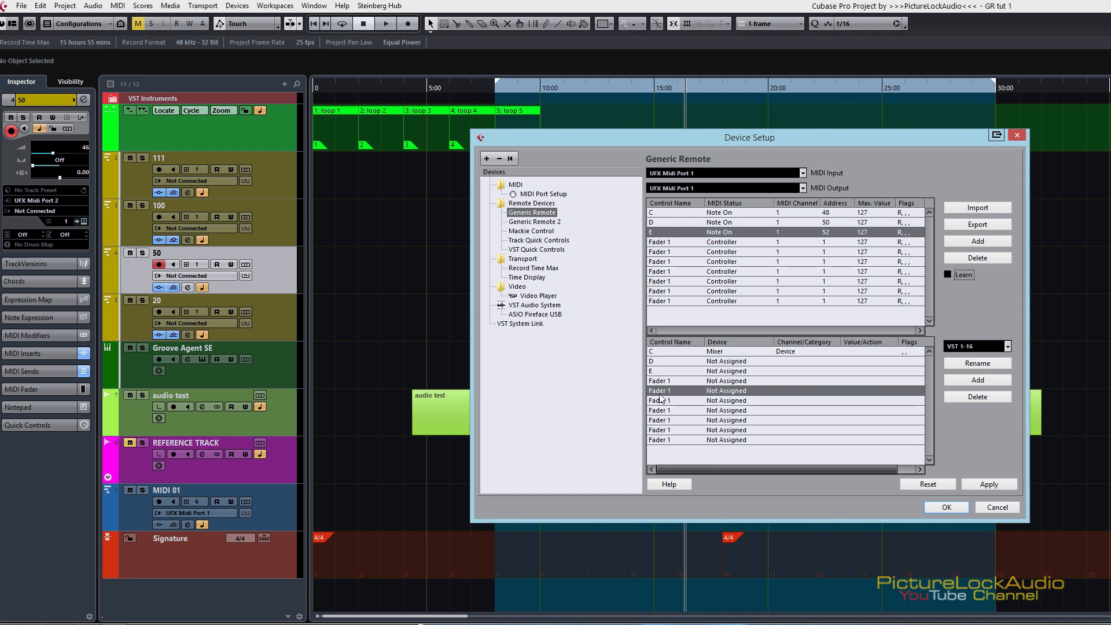
Step: Set the device of the C assignment entry to Command
left_click(718, 355)
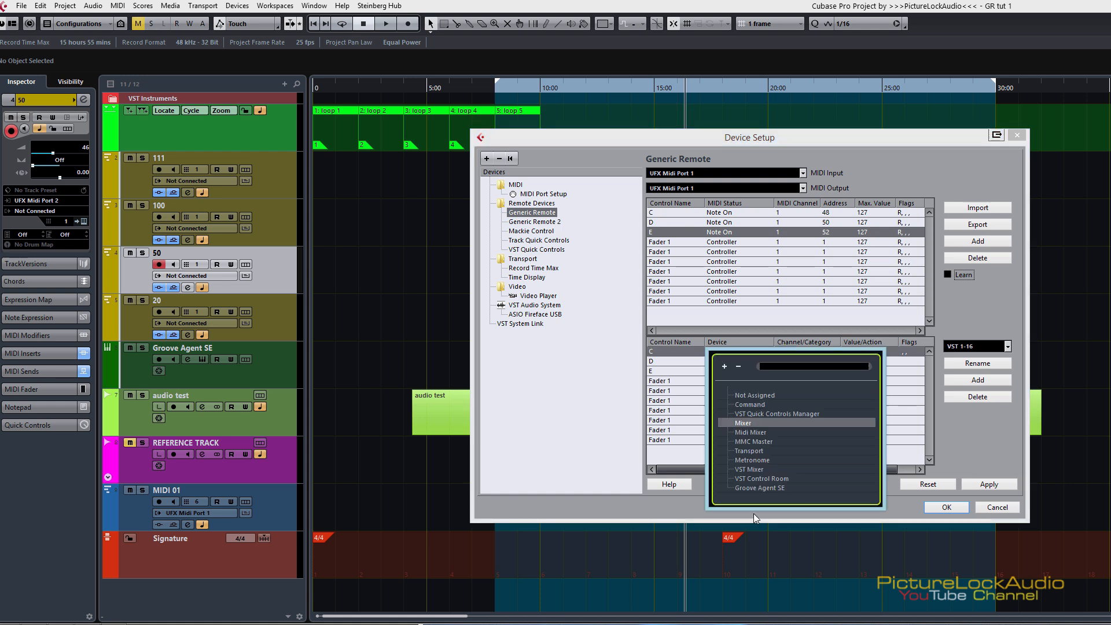
left_click(951, 291)
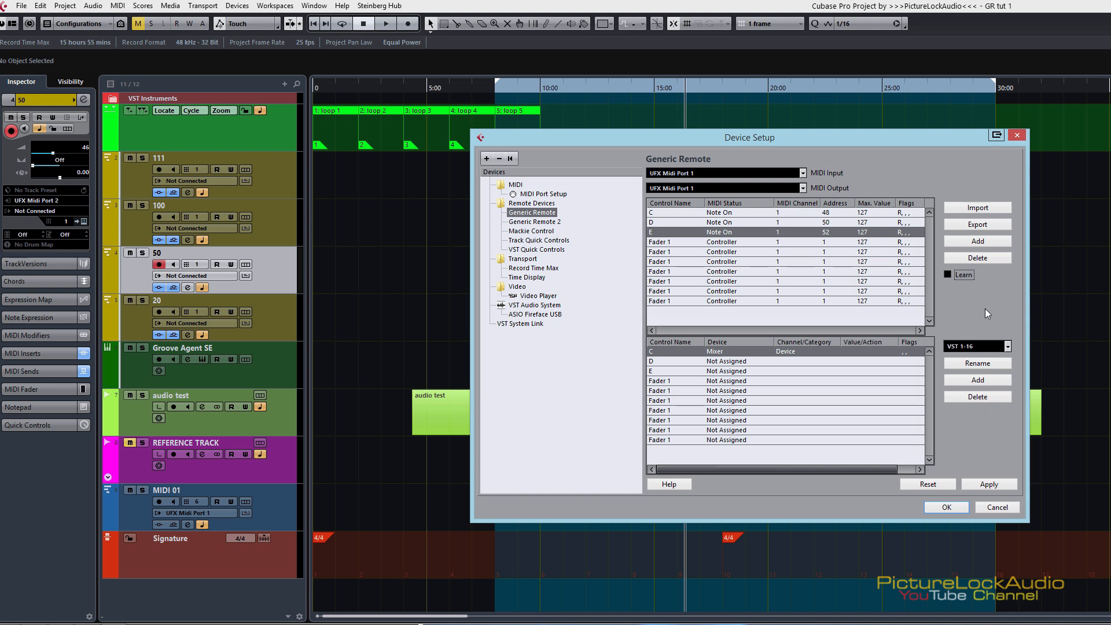
left_click(717, 351)
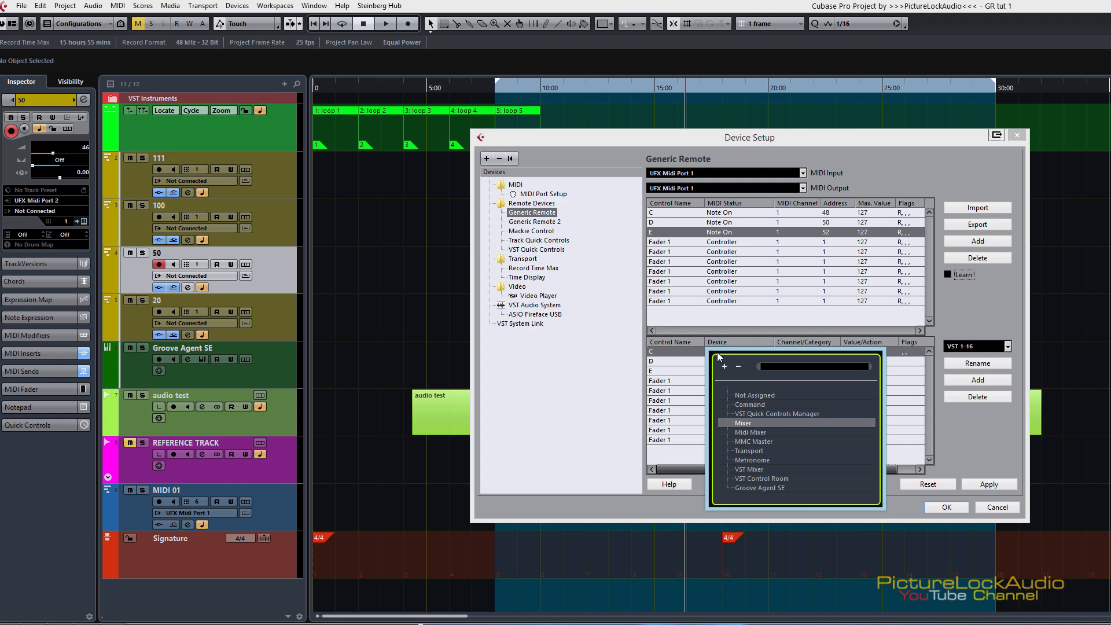
left_click(757, 404)
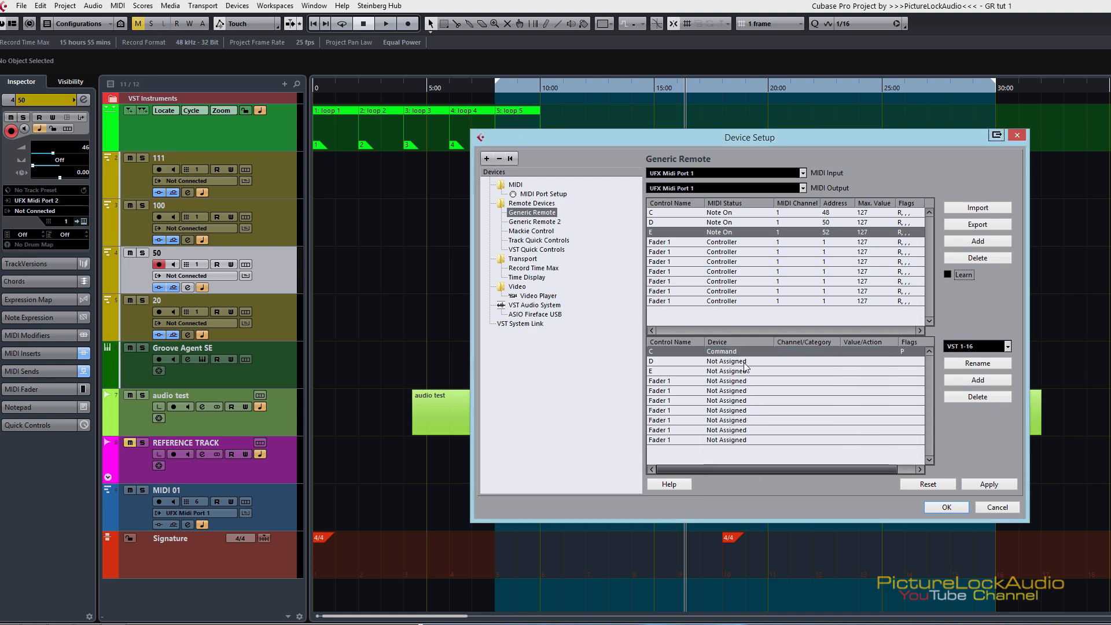
Step: Assign the C entry the Add Track category with the Audio action
left_click(805, 352)
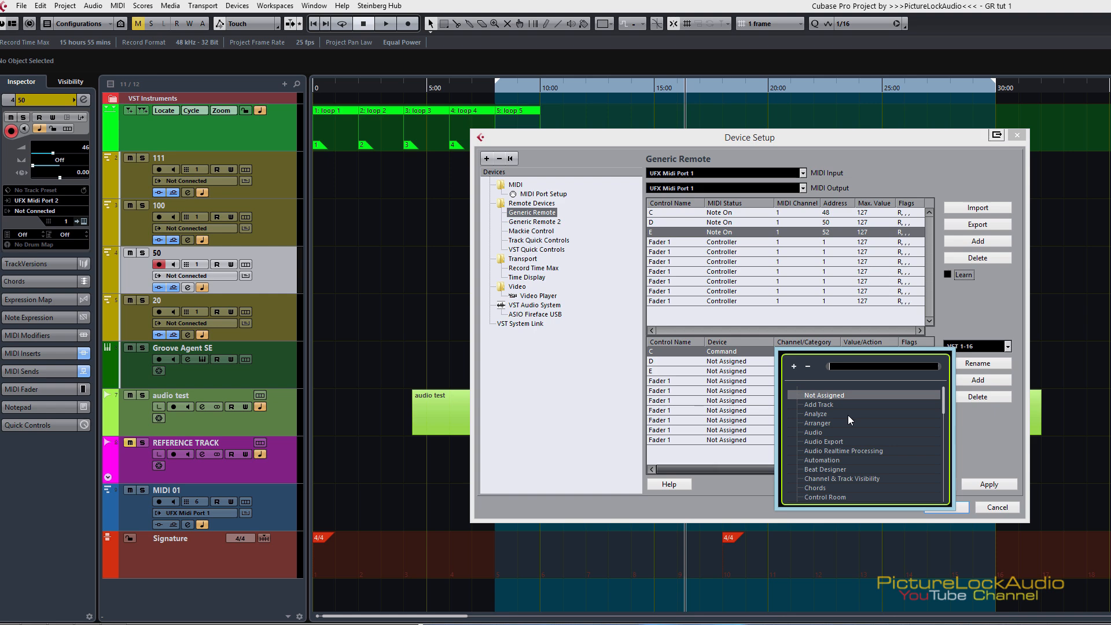
left_click(820, 403)
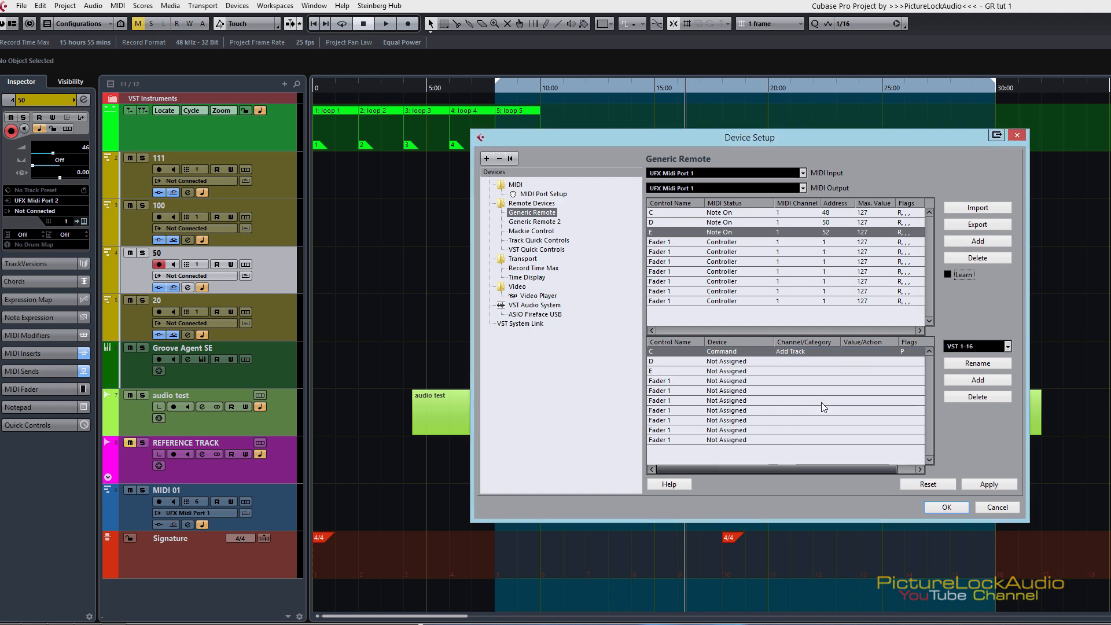
left_click(867, 349)
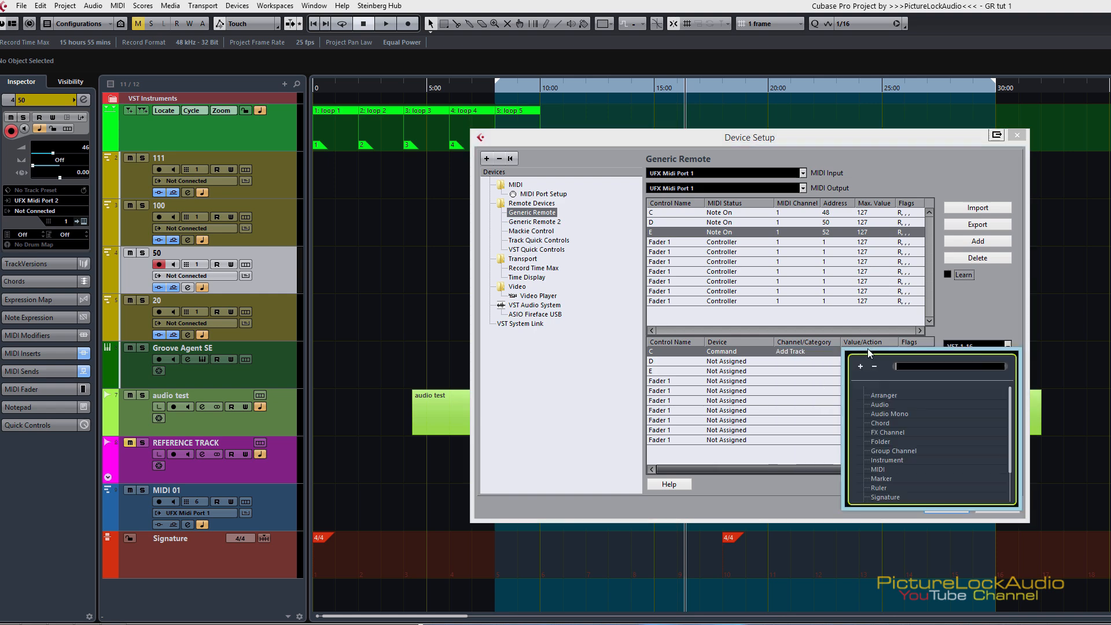
left_click(886, 407)
left_click(886, 407)
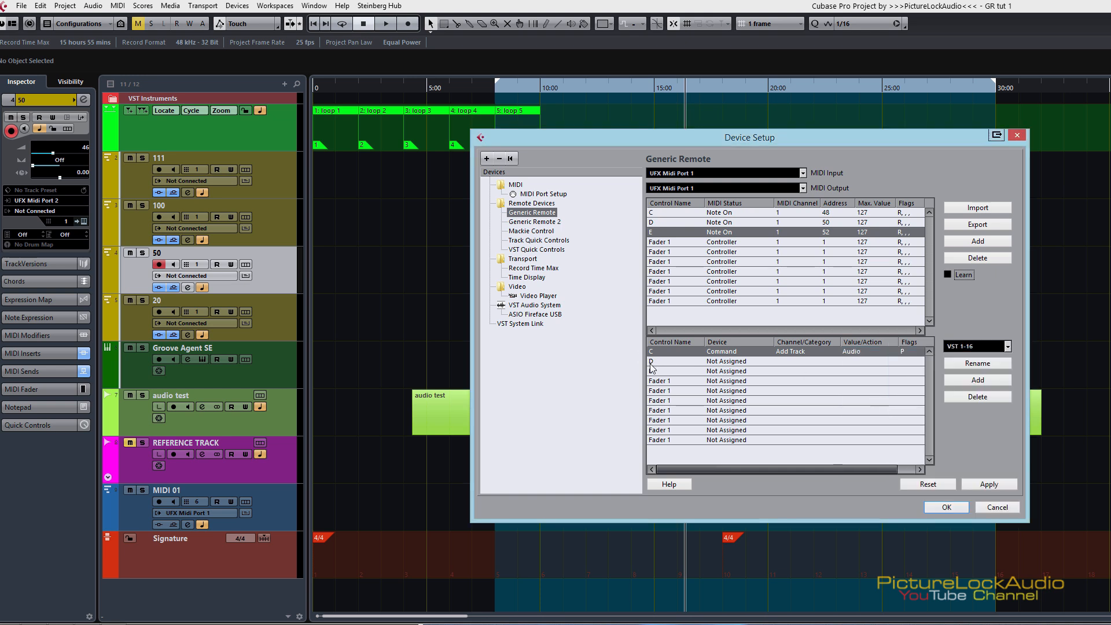
Step: Set the D assignment entry to device Command, category Add Track and action MIDI
left_click(712, 365)
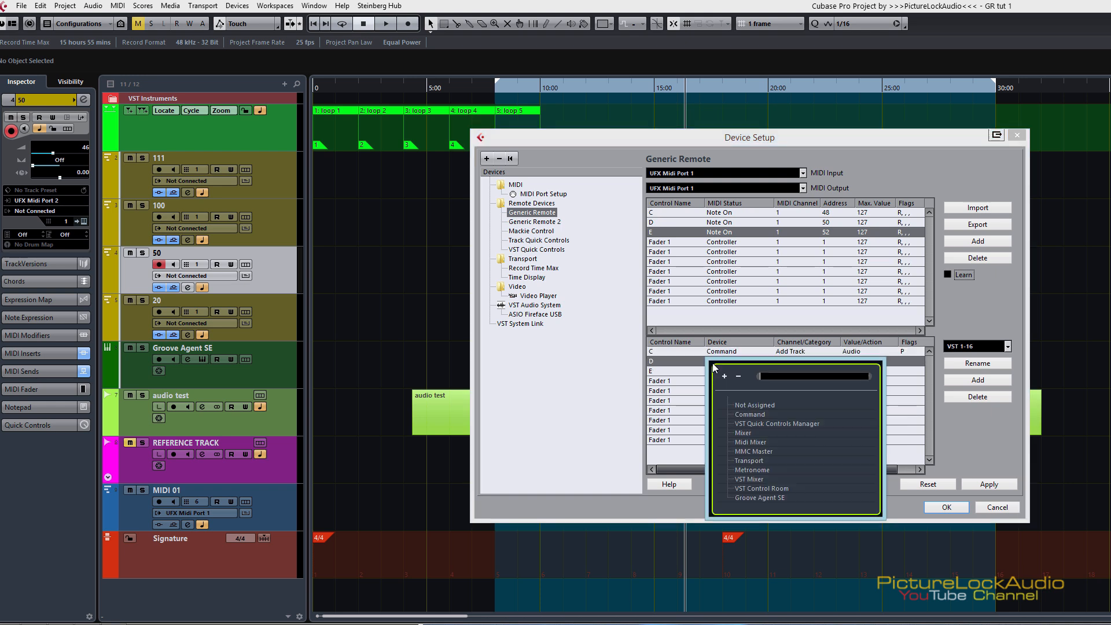
left_click(748, 415)
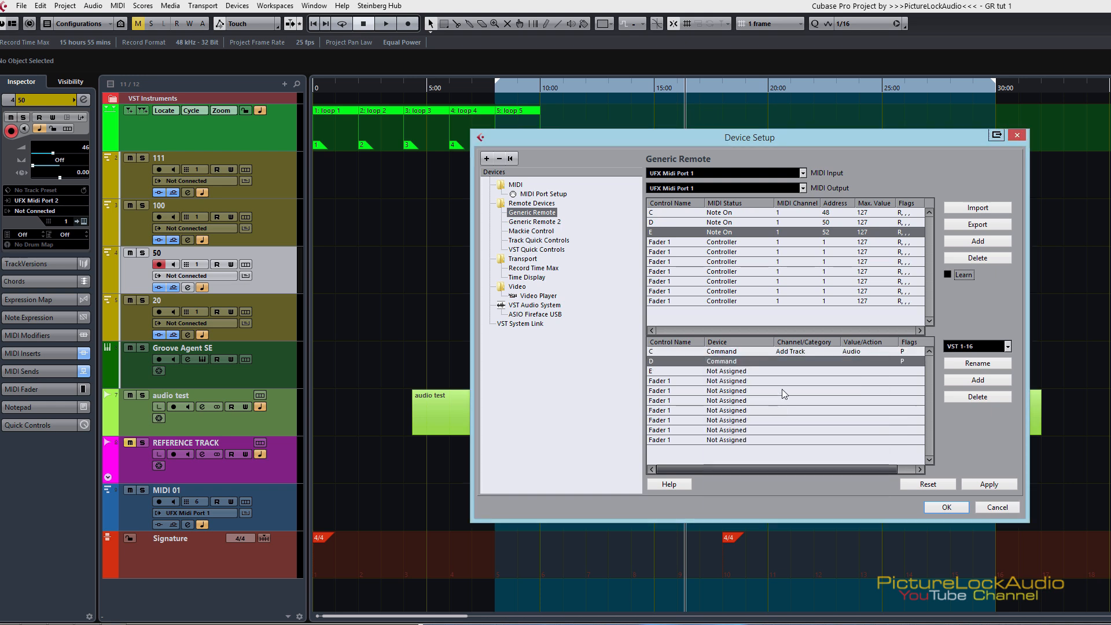
left_click(793, 360)
left_click(818, 414)
left_click(849, 363)
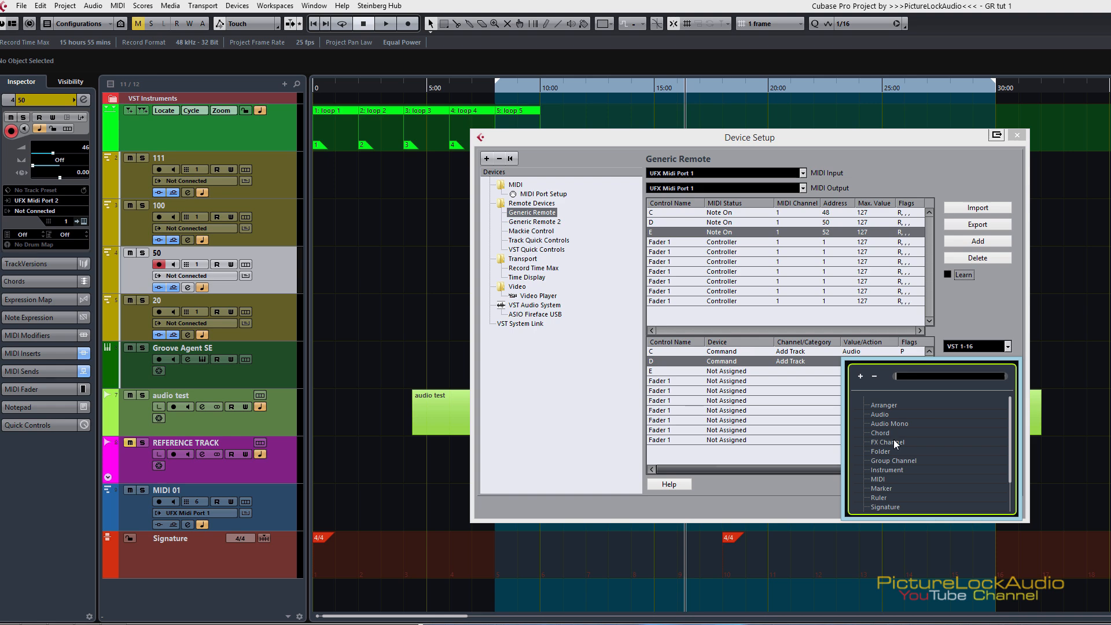
left_click(880, 478)
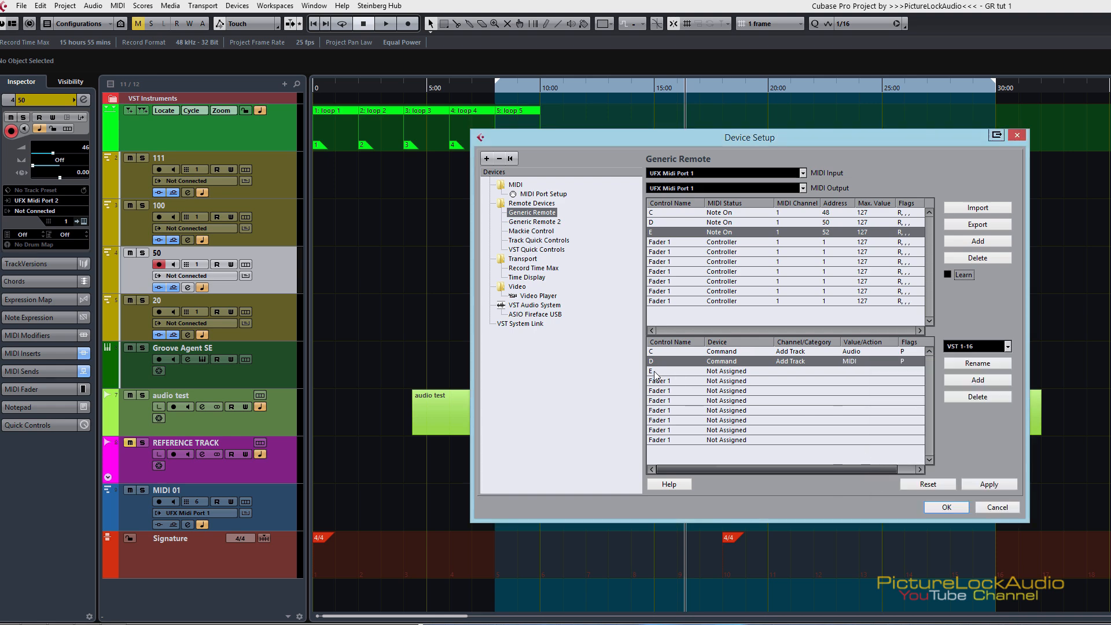
Step: Set the E assignment entry to Command, Add Track, Video, and apply and close the device setup
left_click(730, 375)
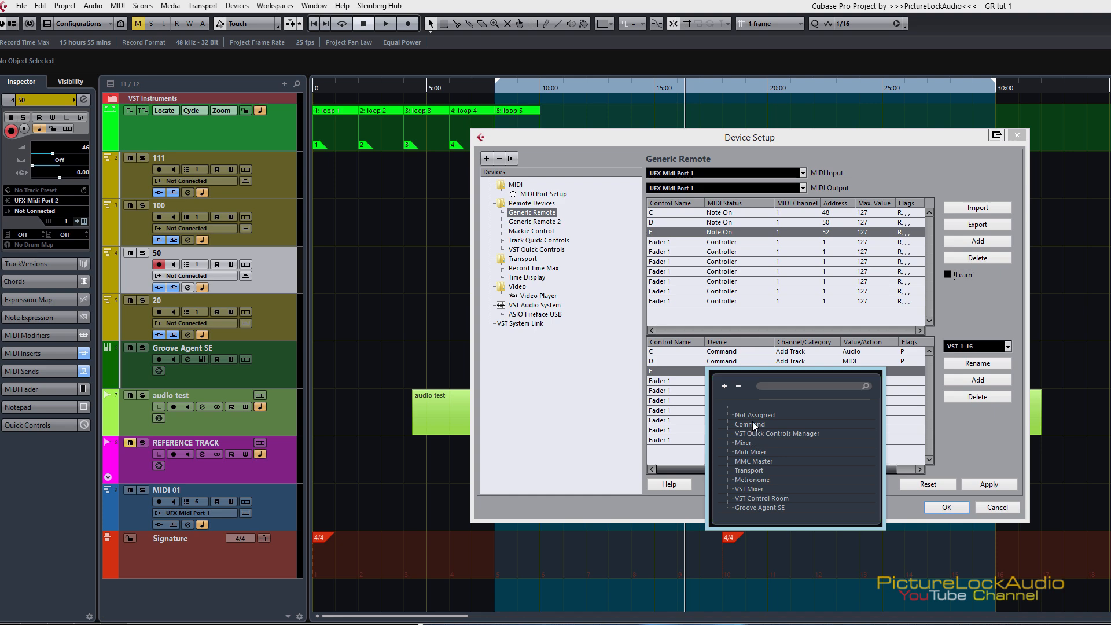
left_click(749, 424)
left_click(799, 373)
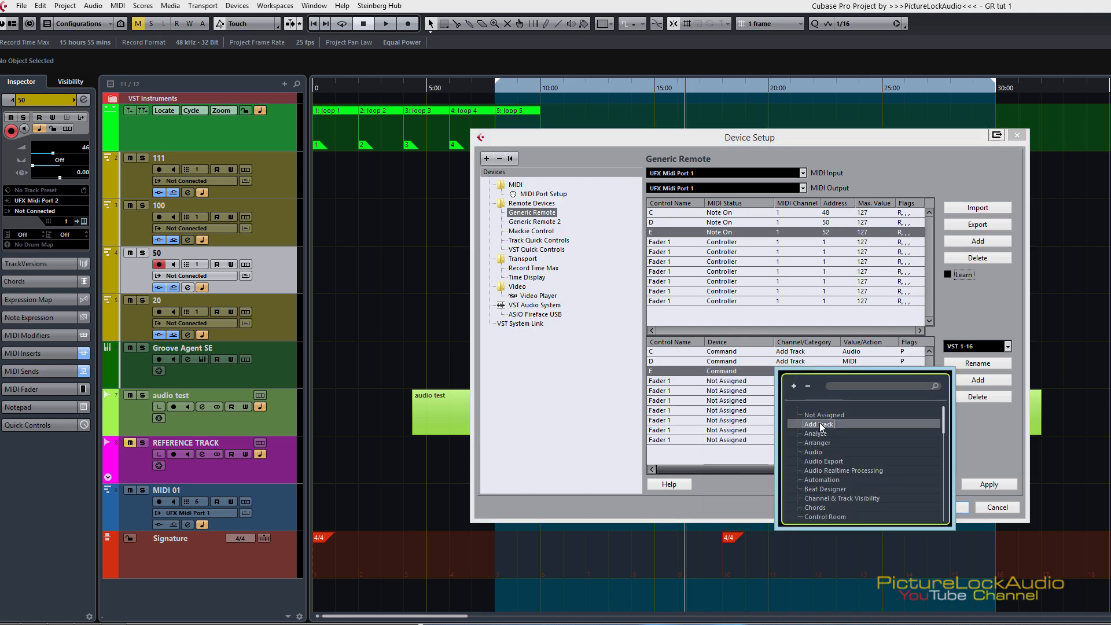
left_click(819, 425)
left_click(849, 371)
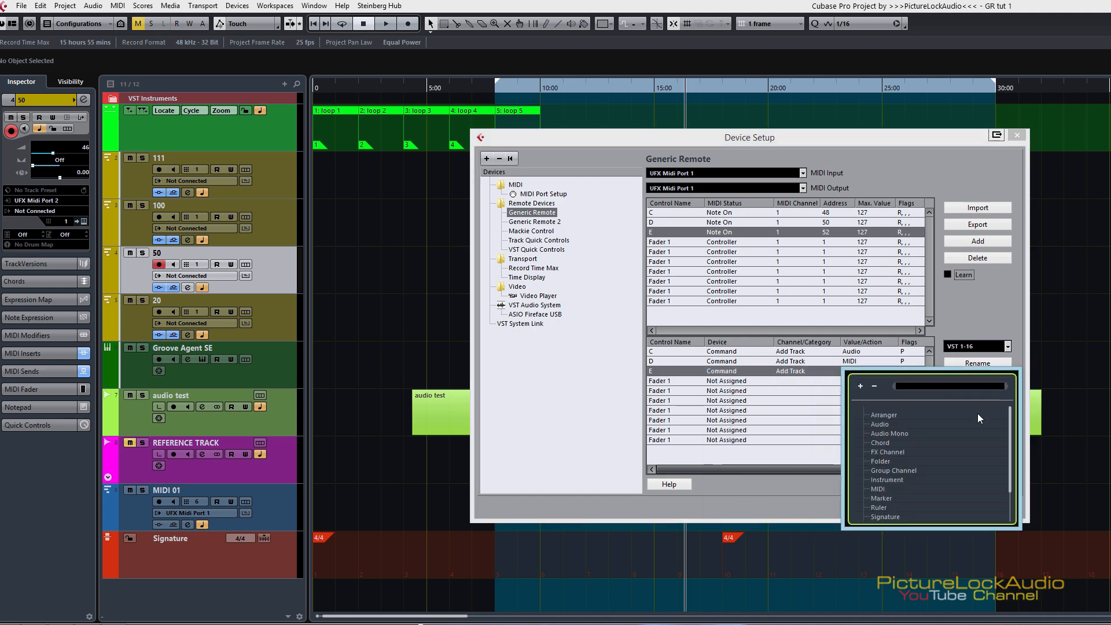
left_click_drag(1010, 428, 1022, 470)
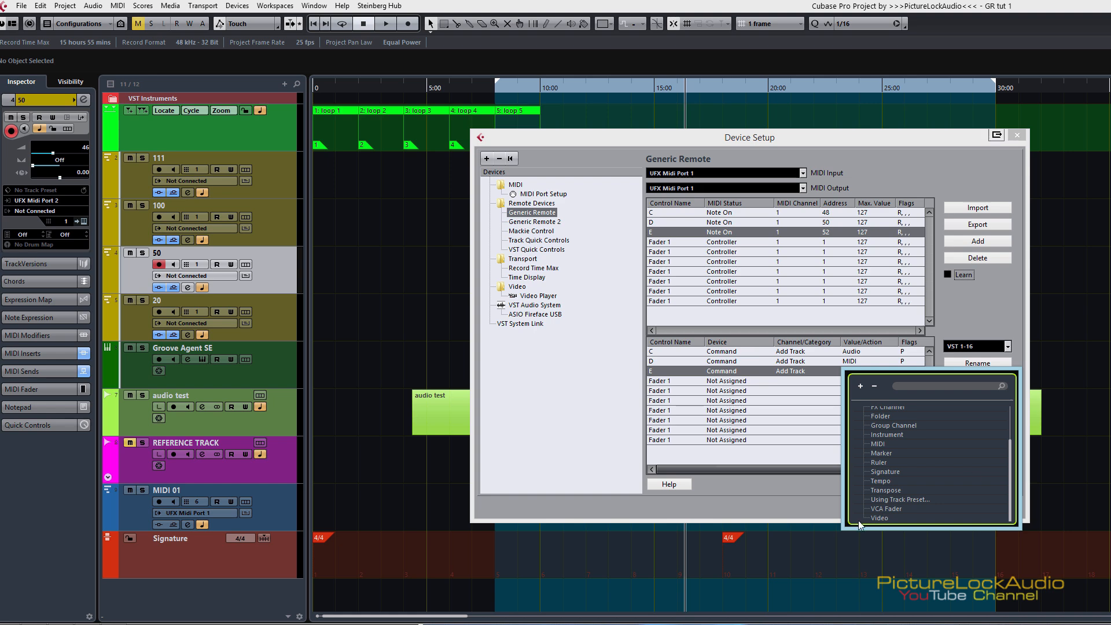
left_click(883, 516)
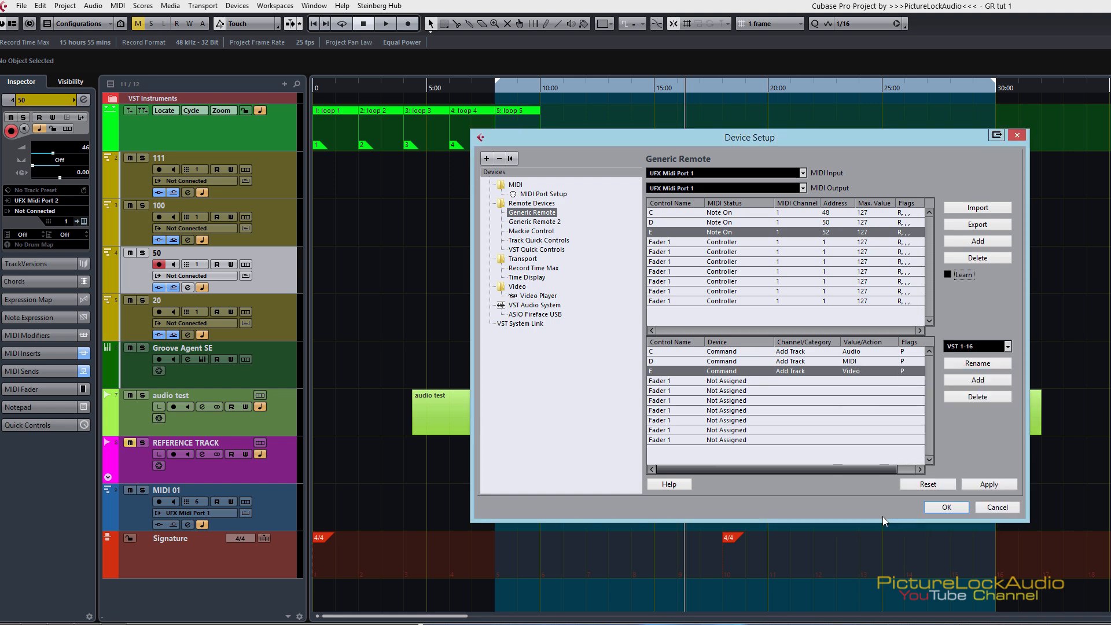
left_click(988, 482)
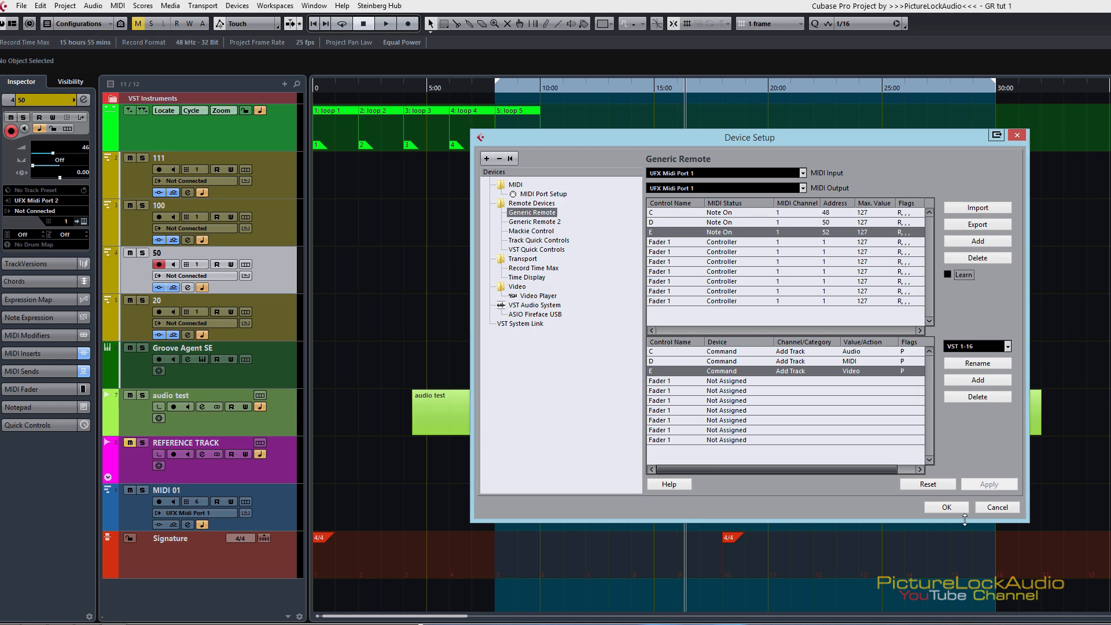
left_click(946, 506)
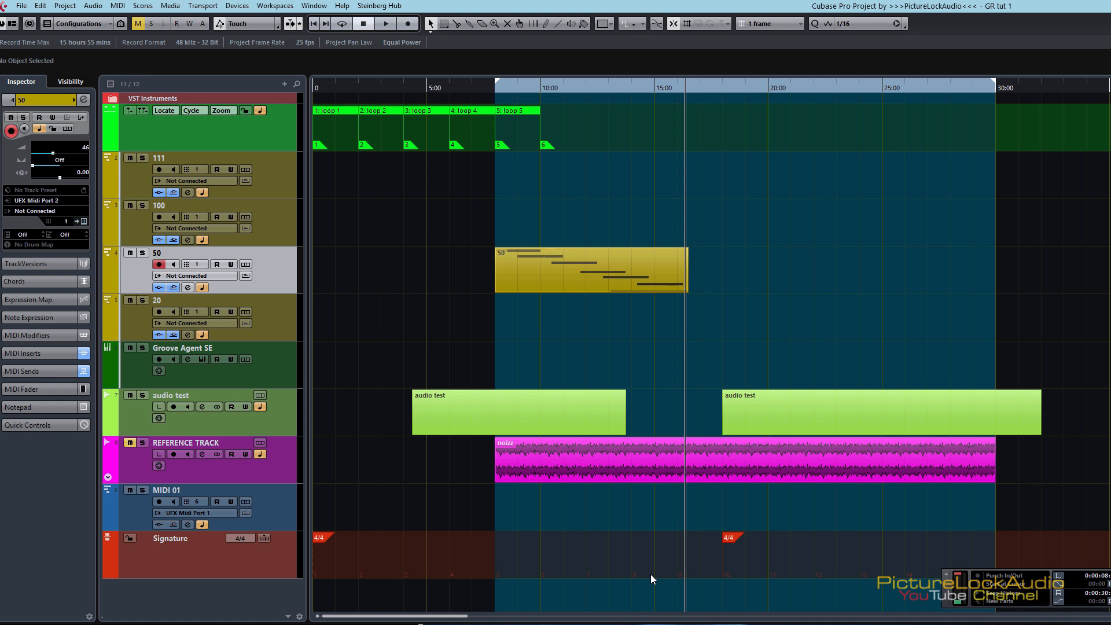
Step: Trigger the three assigned commands, dismissing the Add Audio Track and Add MIDI Track dialogs and adding a video track
key("t")
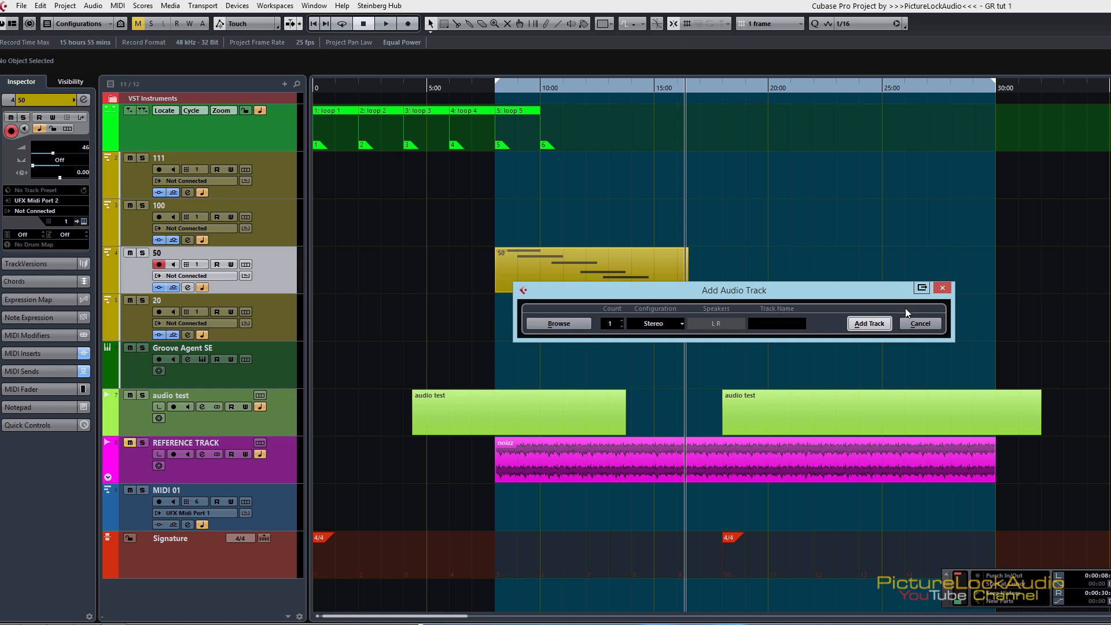
left_click(942, 288)
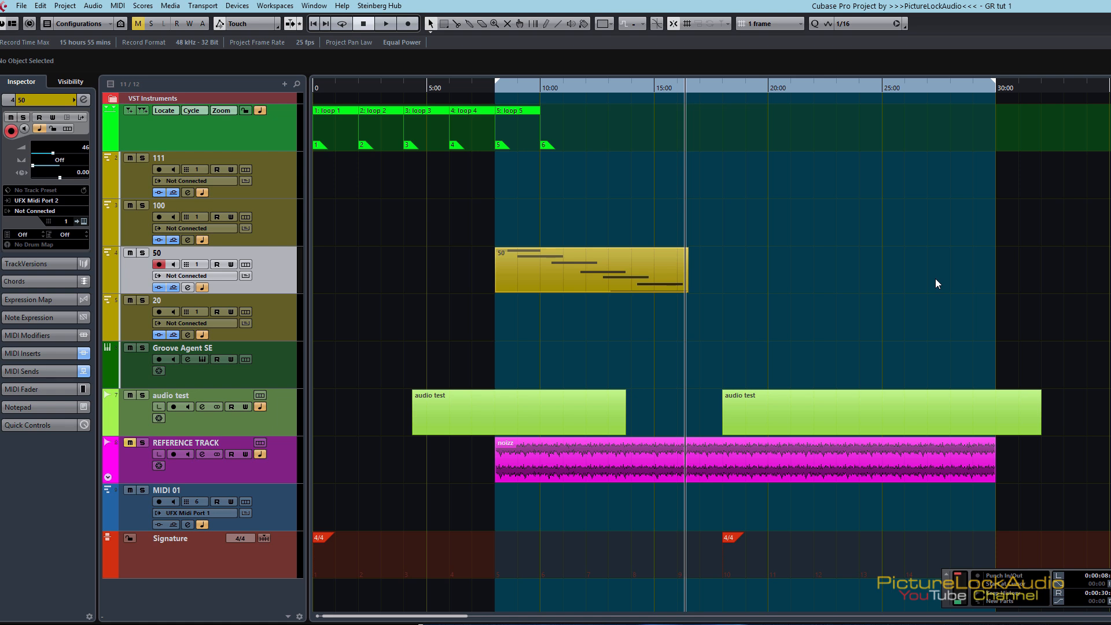
key("ctrl+shift+m")
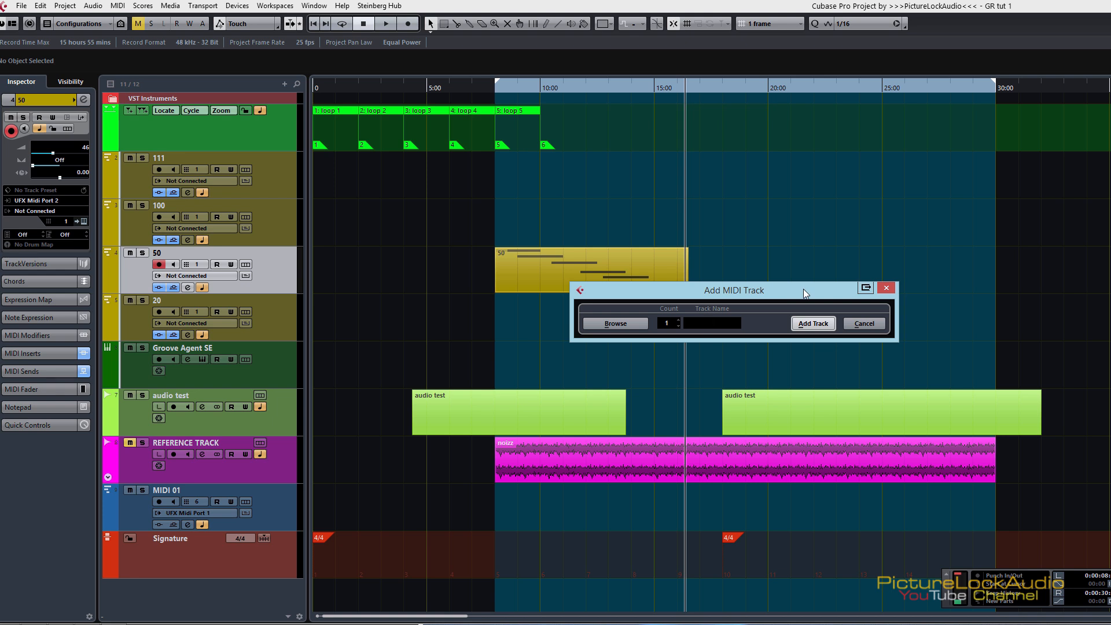
left_click(886, 288)
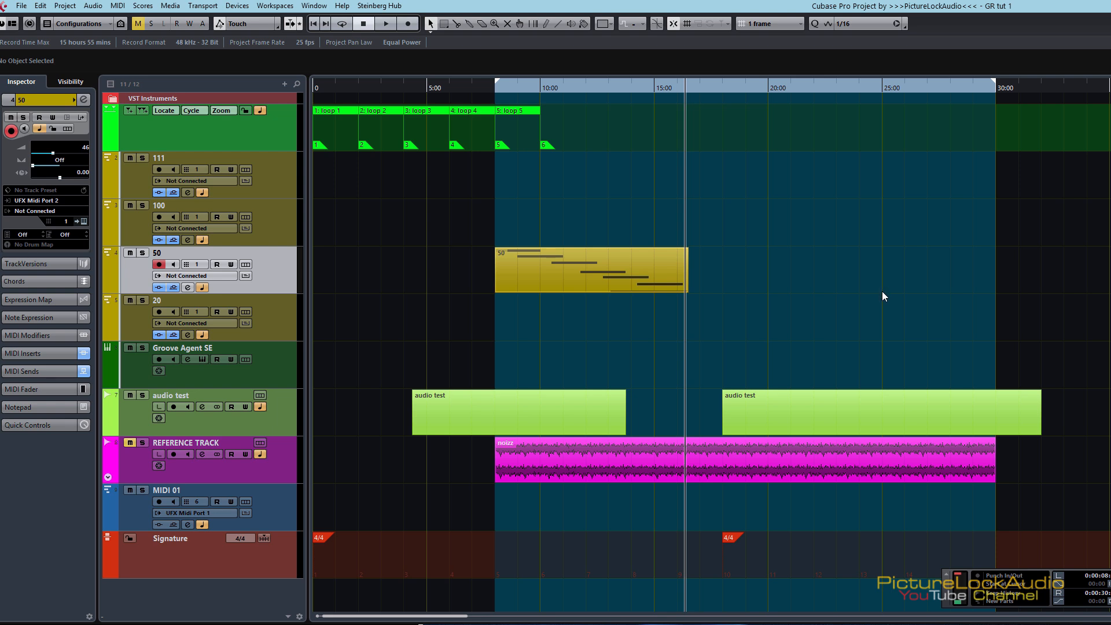
key("ctrl+shift+v")
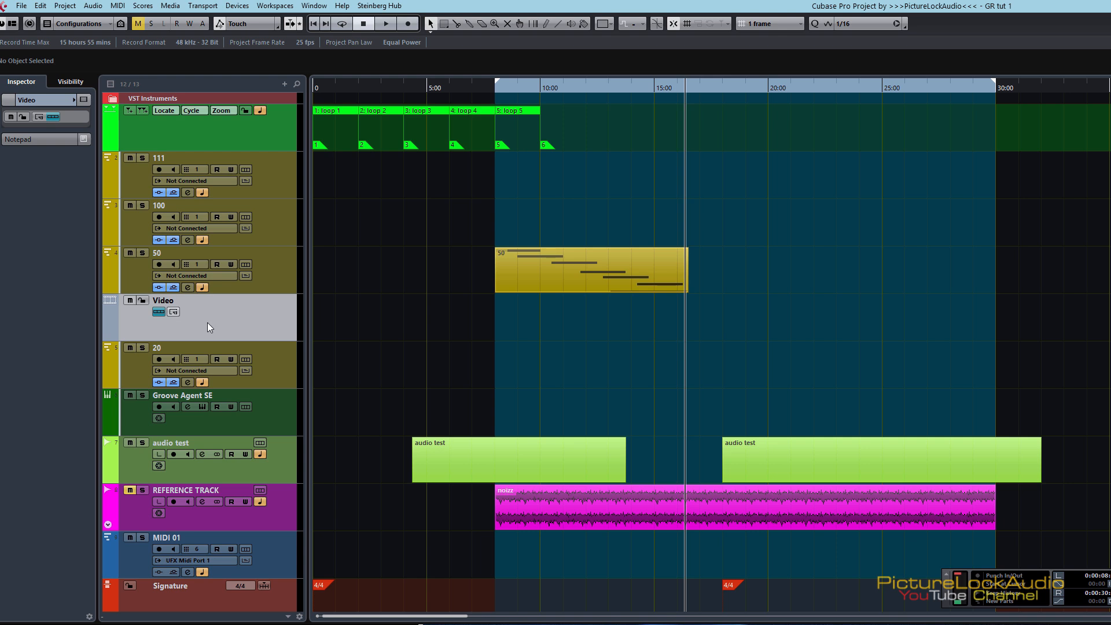
double_click(192, 301)
Step: Reopen Device Setup and view the MIDI status options of control C without changing the status
key("ctrl+shift+d")
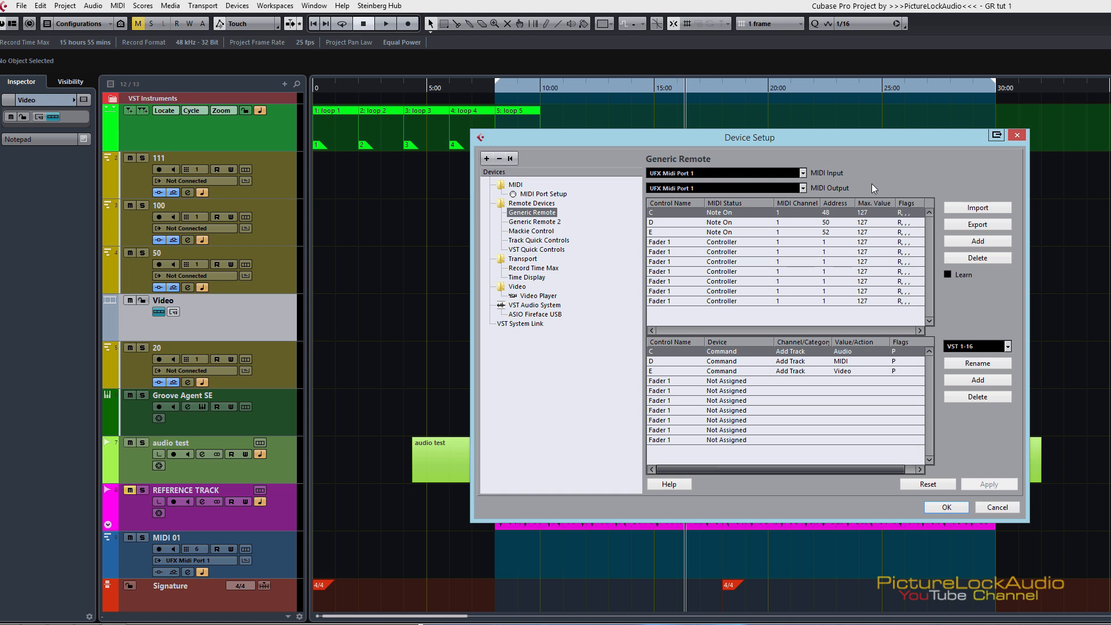
left_click(718, 212)
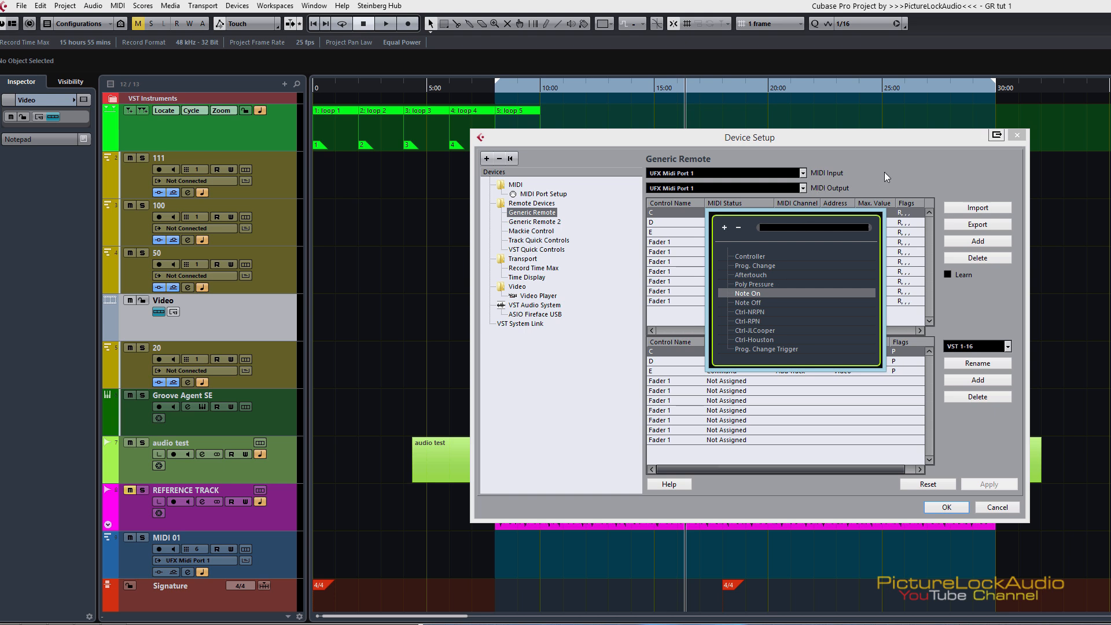
left_click(899, 170)
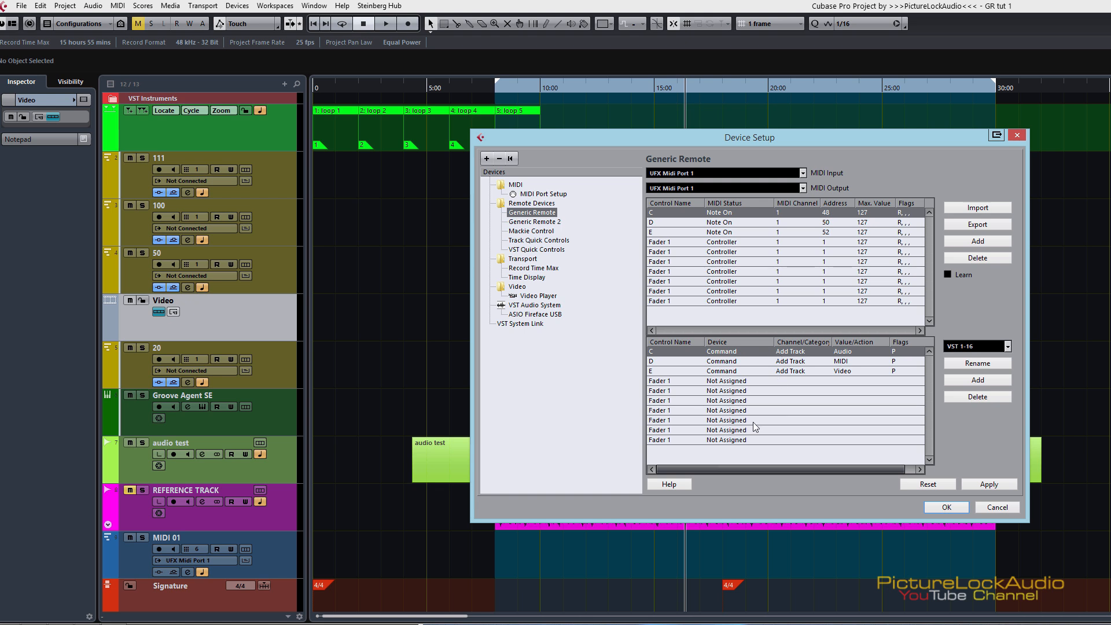
Step: View the assignments in banks VST 17-32, VST 33-48 and VST 49-64, and return to VST 1-16
left_click(972, 348)
left_click(978, 379)
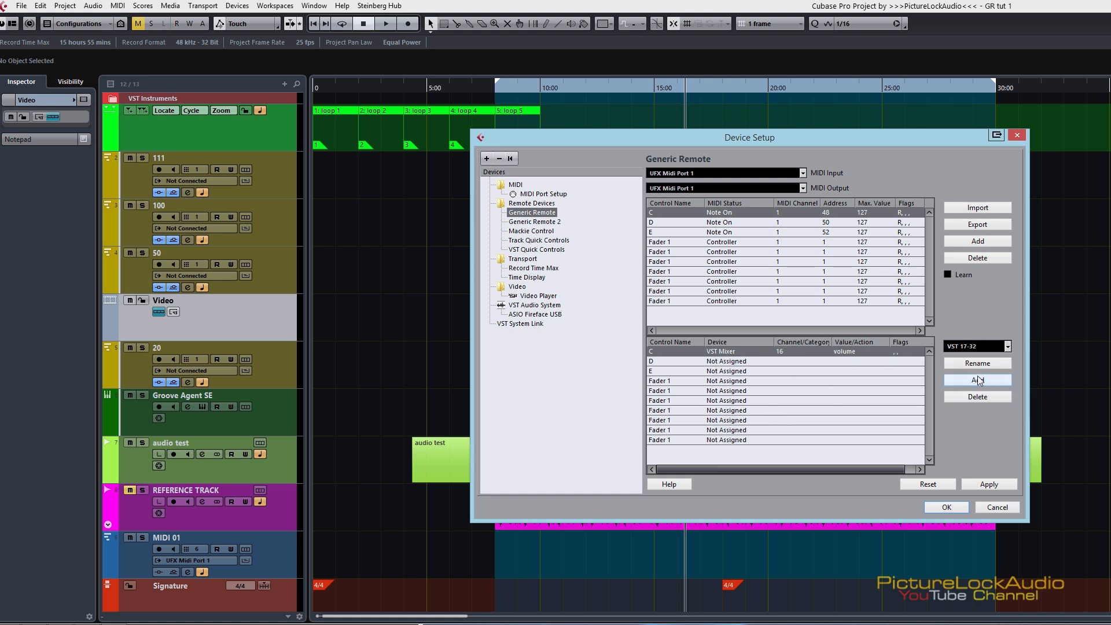
left_click(976, 349)
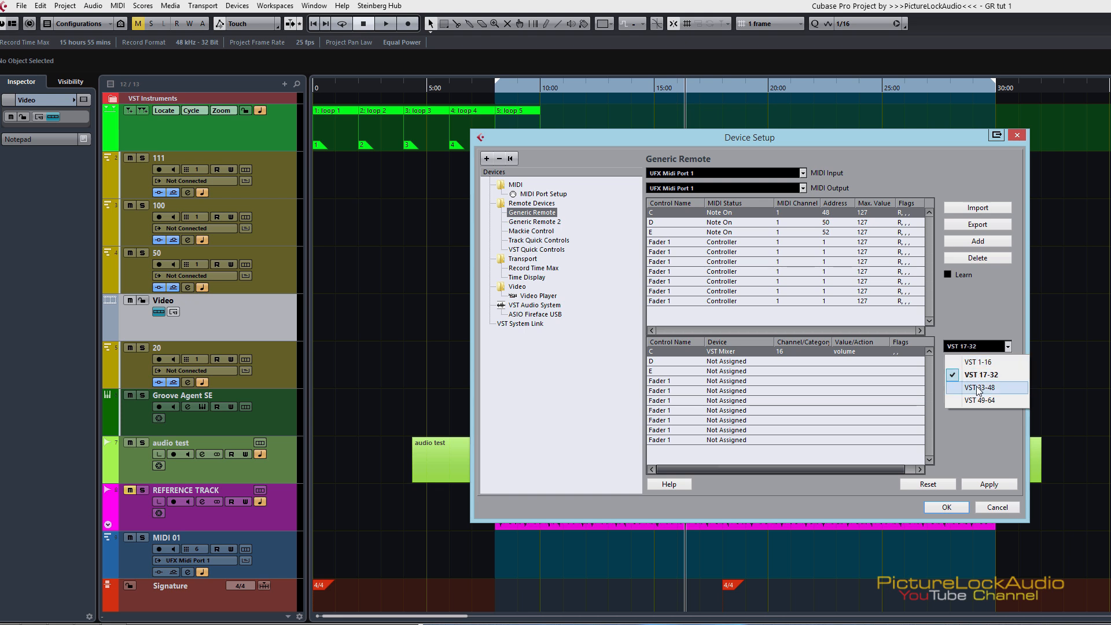
left_click(979, 391)
left_click(971, 348)
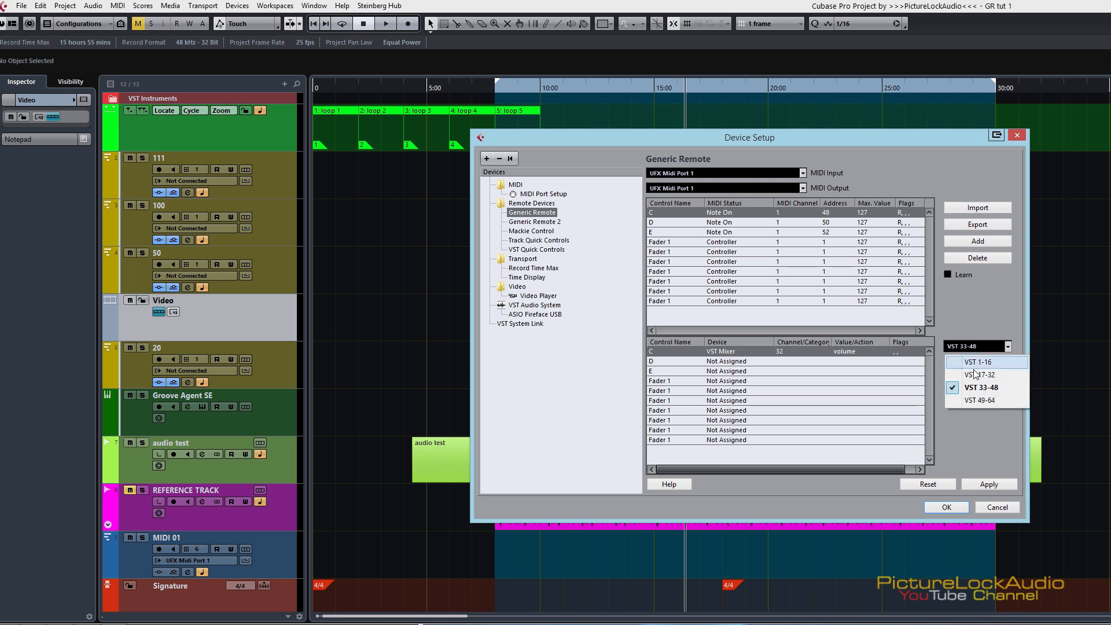
left_click(977, 401)
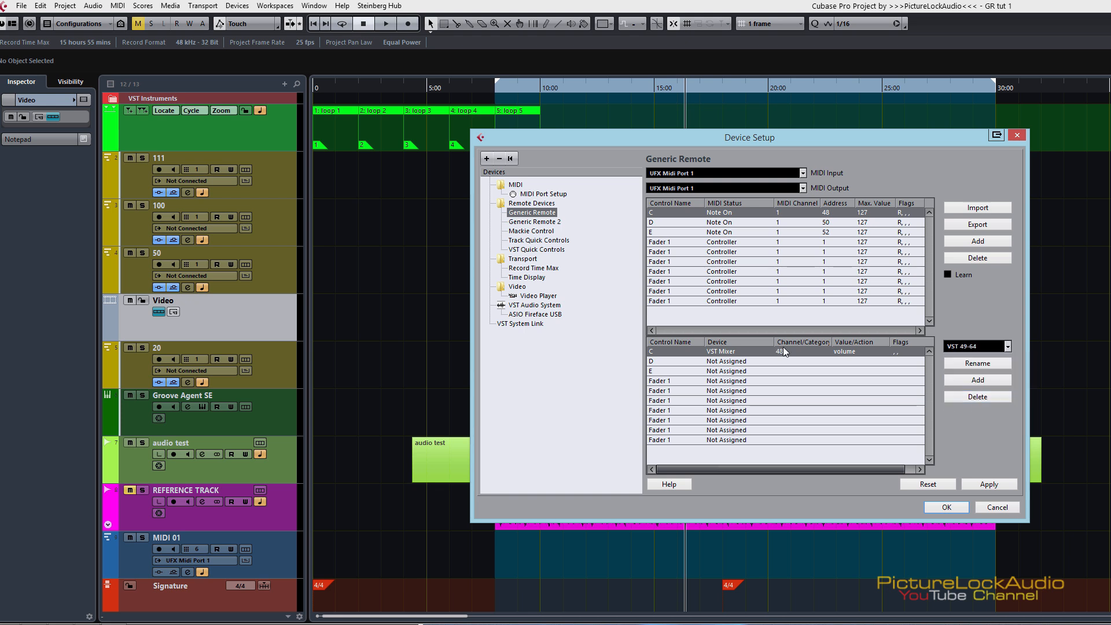
left_click(977, 346)
left_click(972, 360)
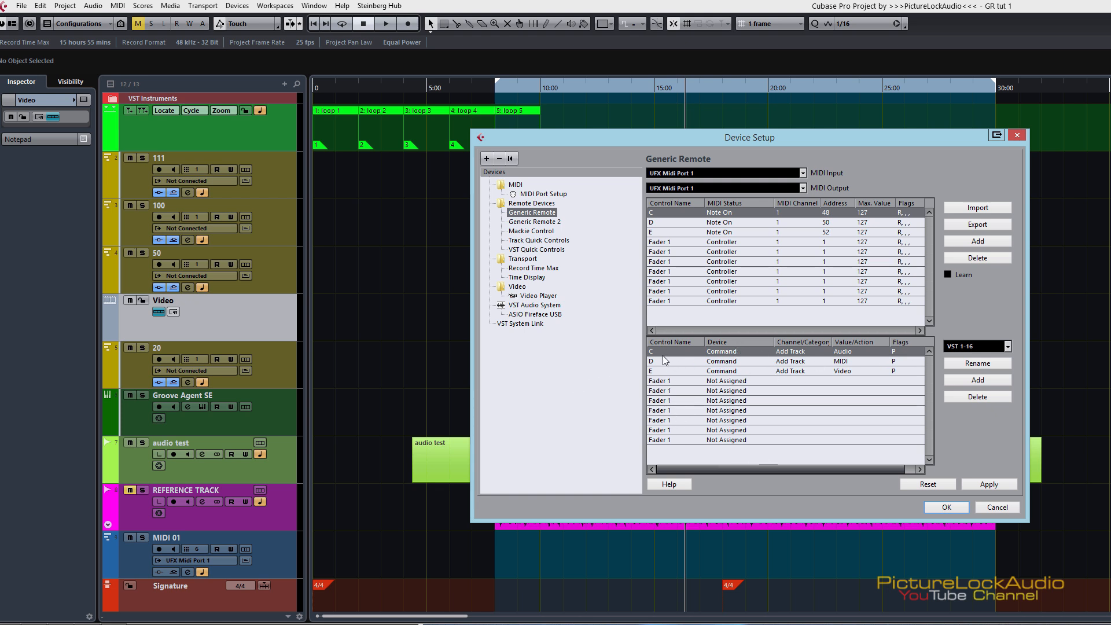
Step: Switch the assignment bank to VST 17-32 and on to VST 33-48
left_click(980, 353)
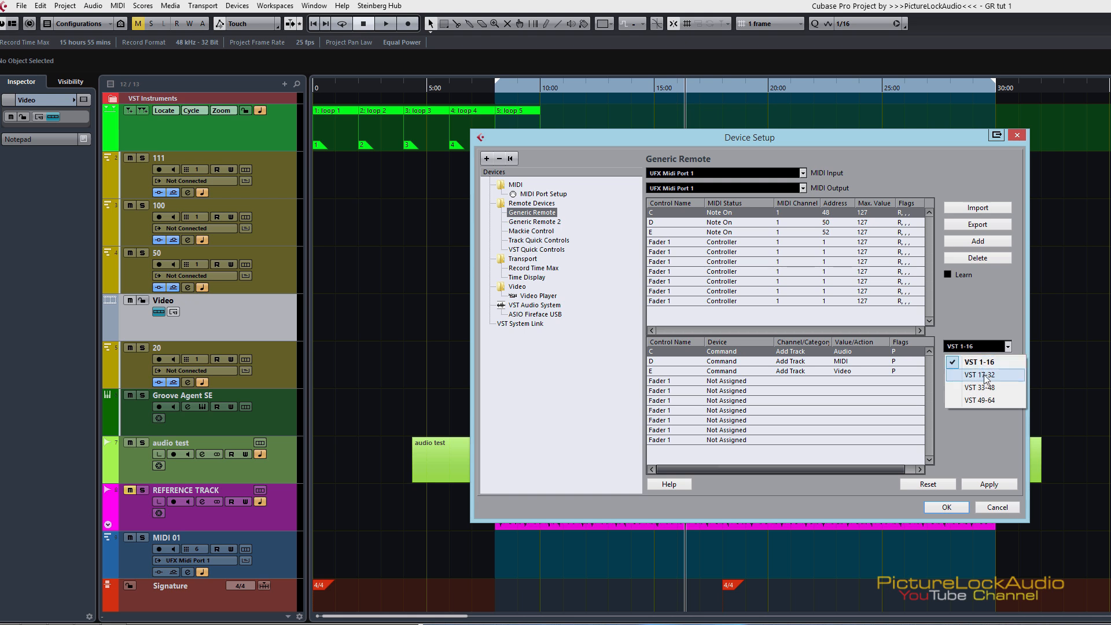
left_click(985, 377)
left_click(976, 346)
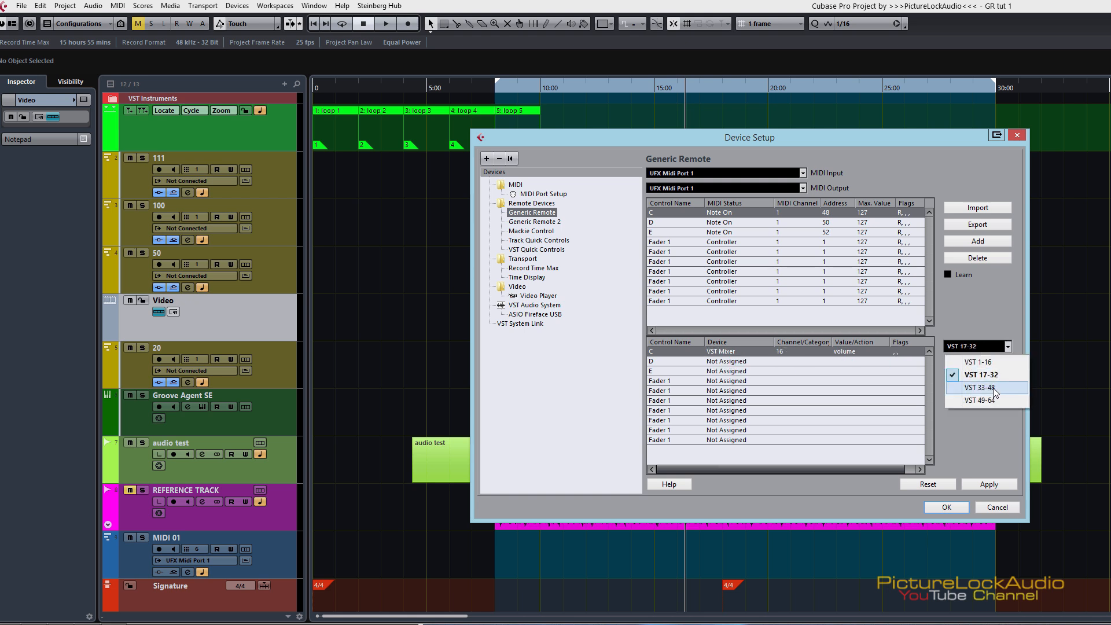
left_click(980, 387)
left_click(977, 345)
left_click(985, 325)
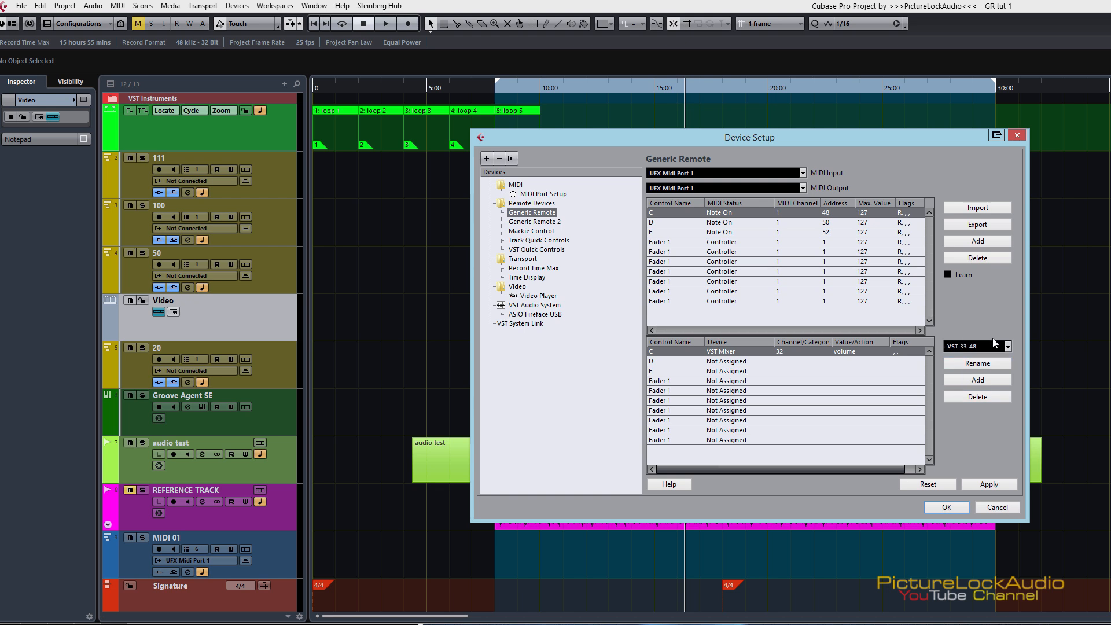
Step: Delete the VST 49-64 assignment bank and check the remaining bank list
left_click(985, 348)
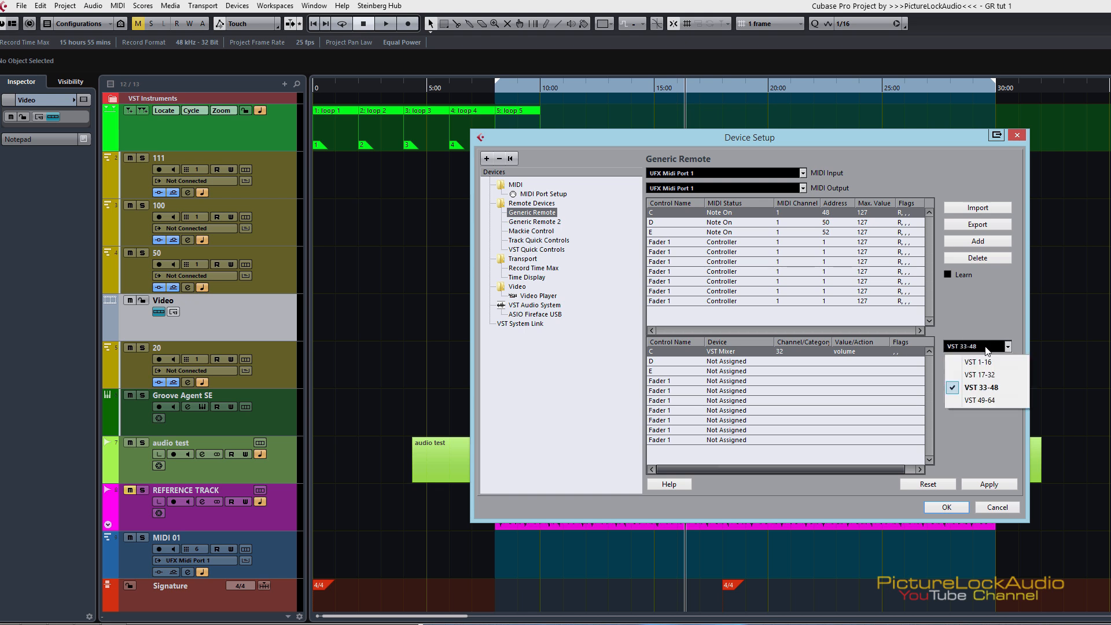
left_click(989, 401)
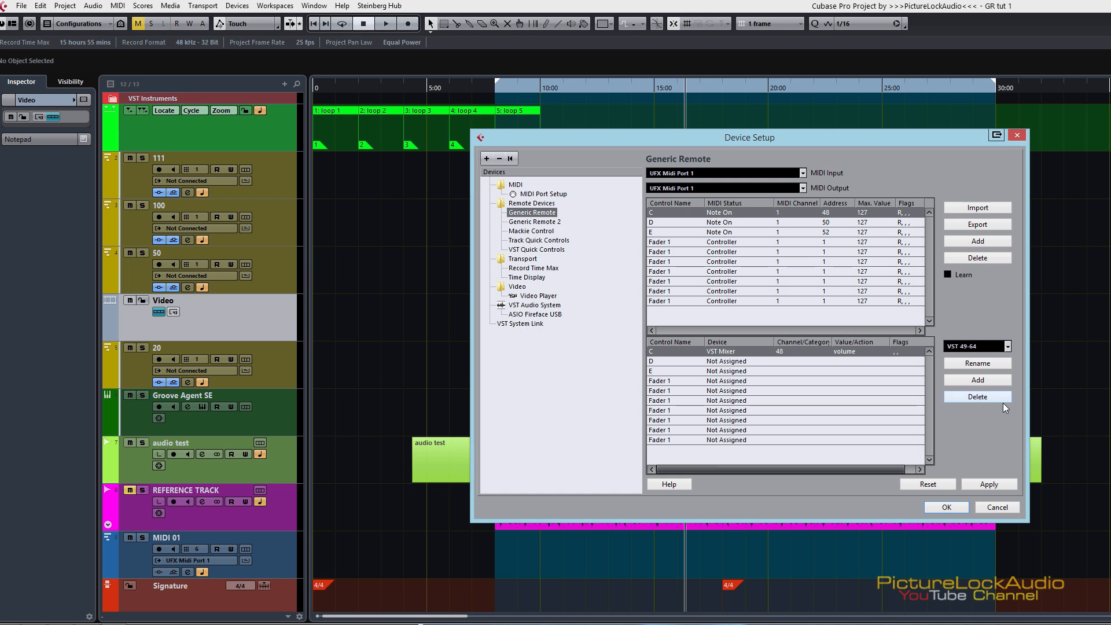
left_click(992, 396)
left_click(962, 346)
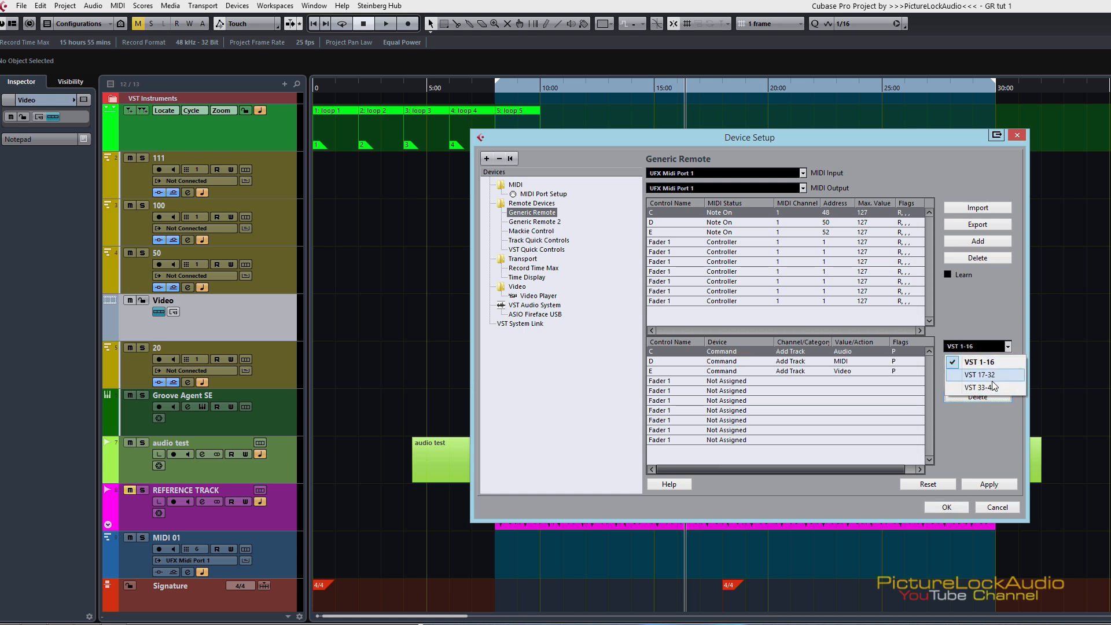
left_click(976, 301)
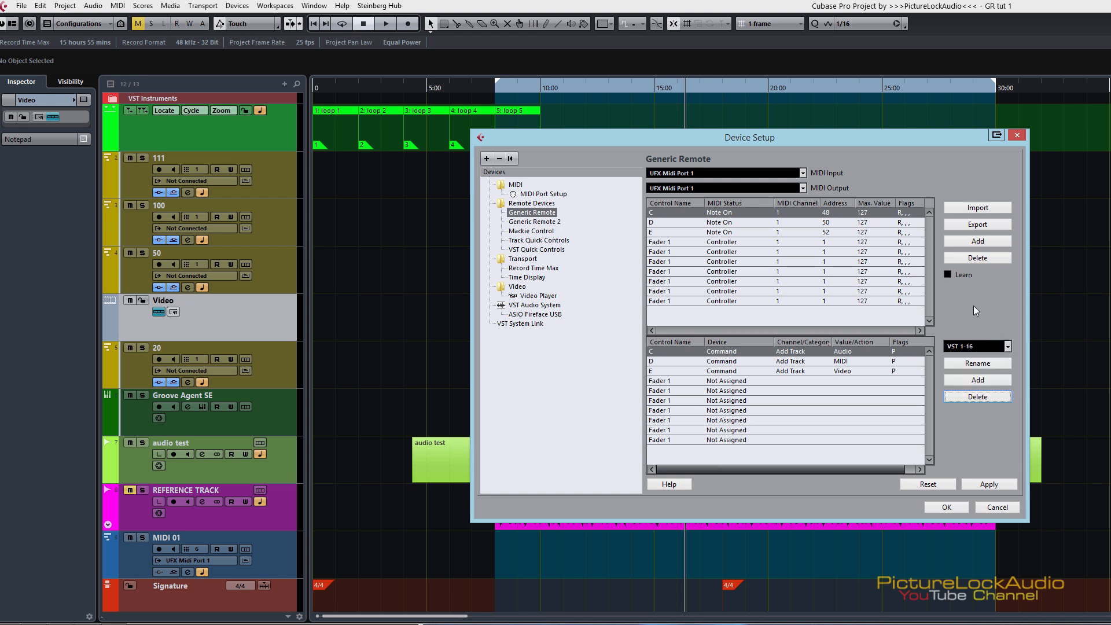
Step: Rename the VST 1-16 assignment bank to page 1 and the VST 17-32 bank to page 2
left_click(983, 368)
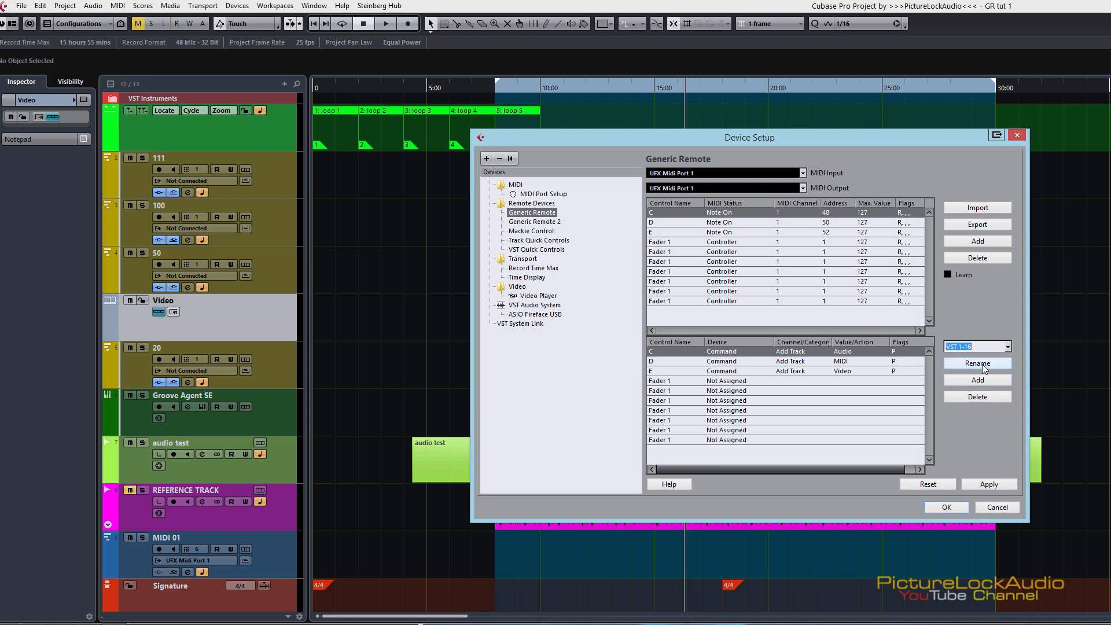
type("page 1")
left_click(983, 346)
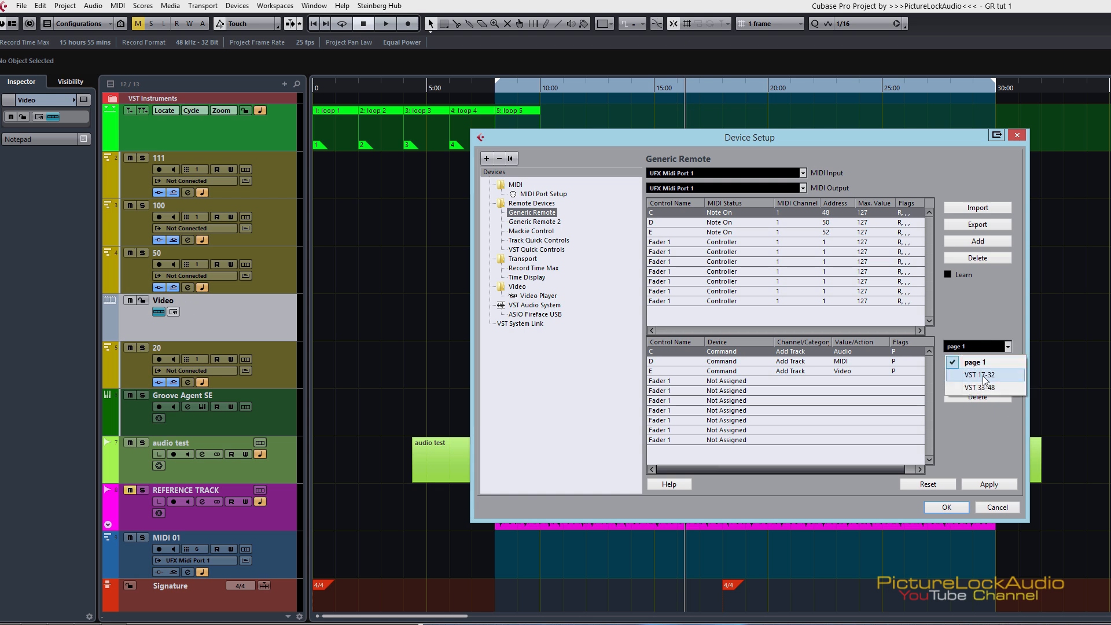
left_click(983, 379)
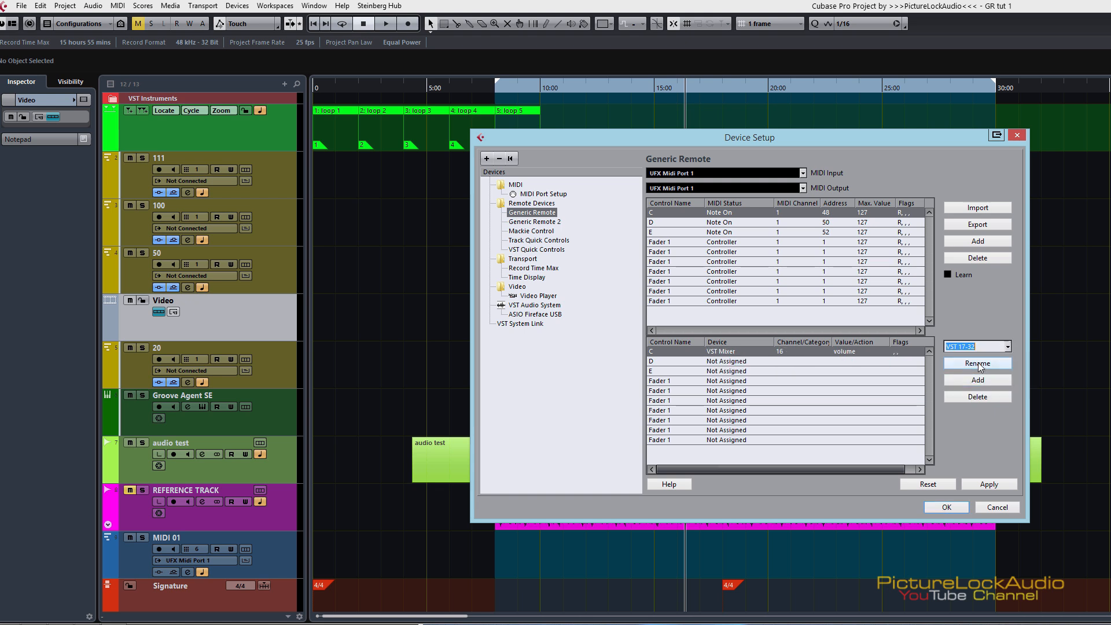
type("page 2")
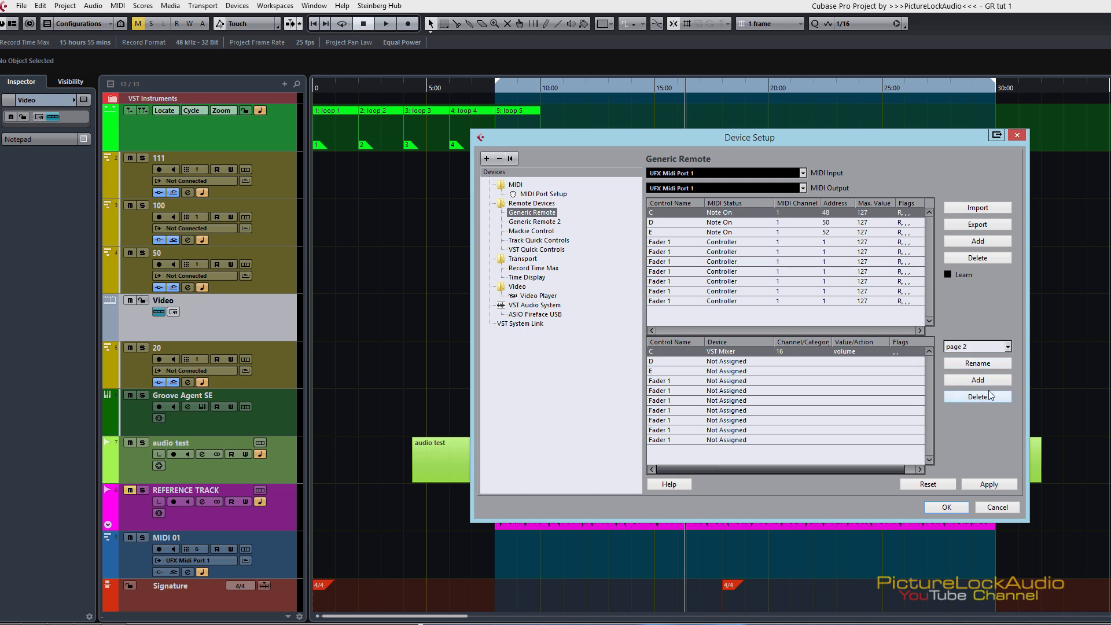
left_click(981, 364)
left_click(981, 362)
Step: Select the VST 33-48 assignment bank and rename it to page 3
left_click(1007, 346)
left_click(980, 380)
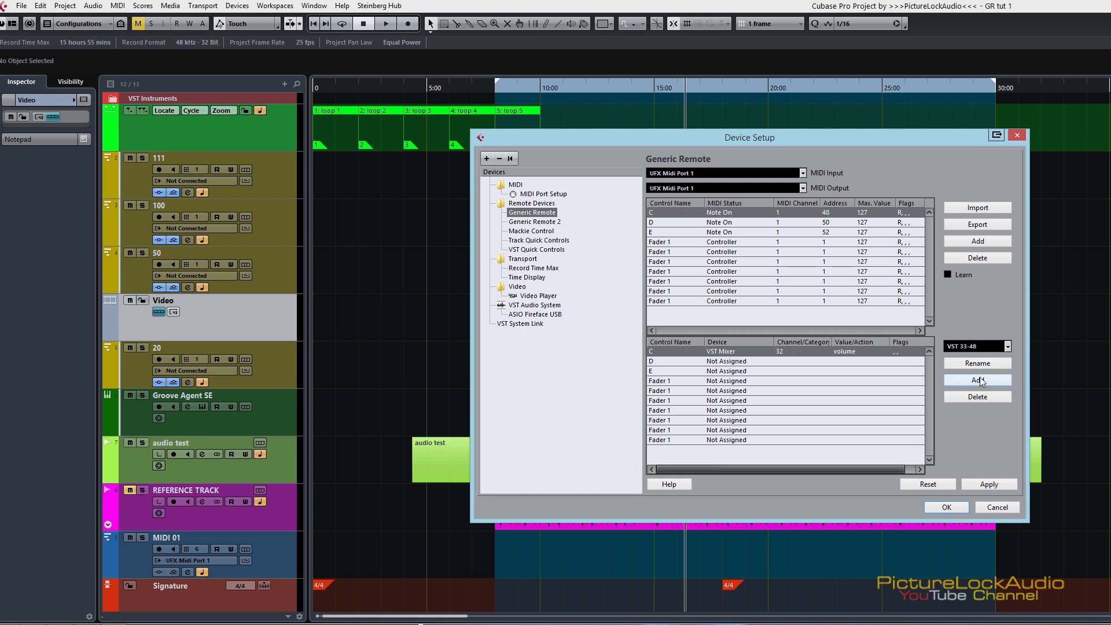
left_click(981, 364)
type("page 3")
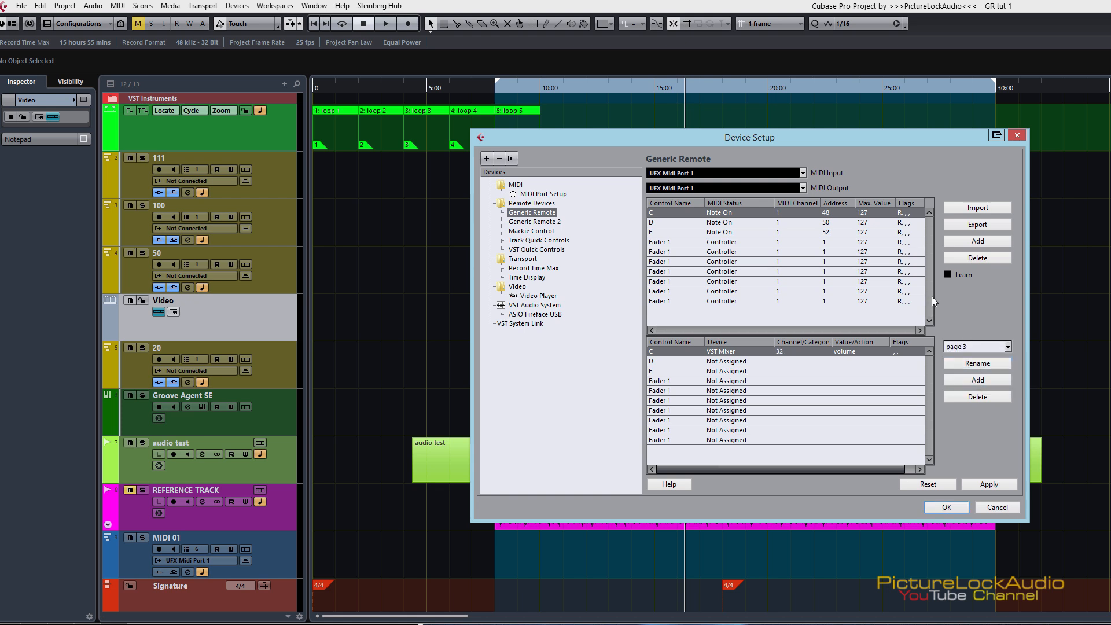
key("Return")
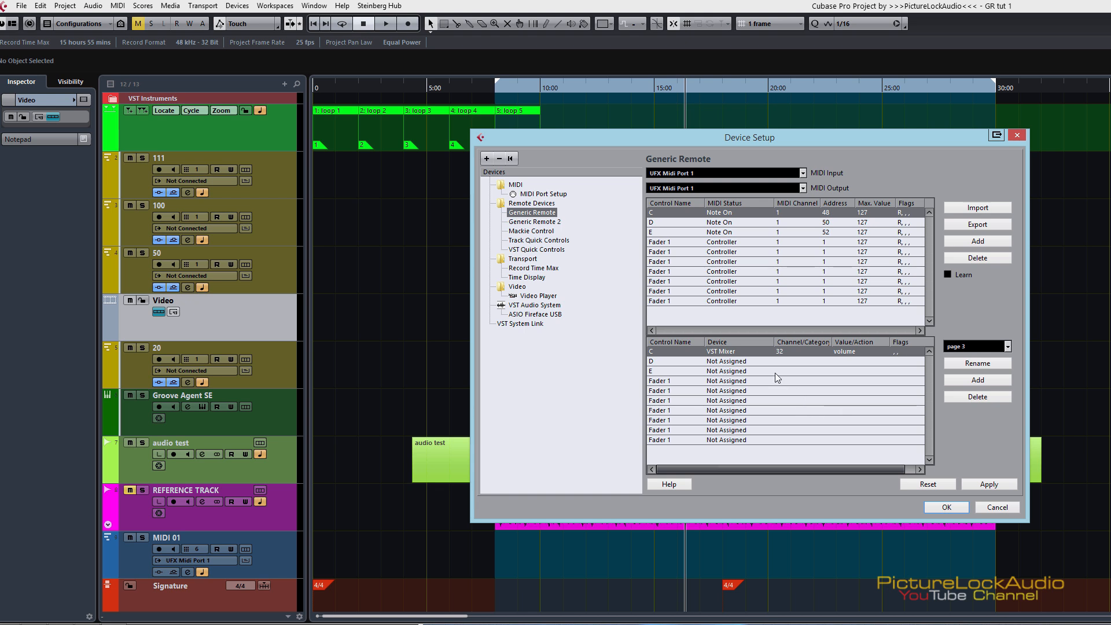
Step: Check the renamed bank list, view the page 2 assignments, and return to page 1
left_click(973, 346)
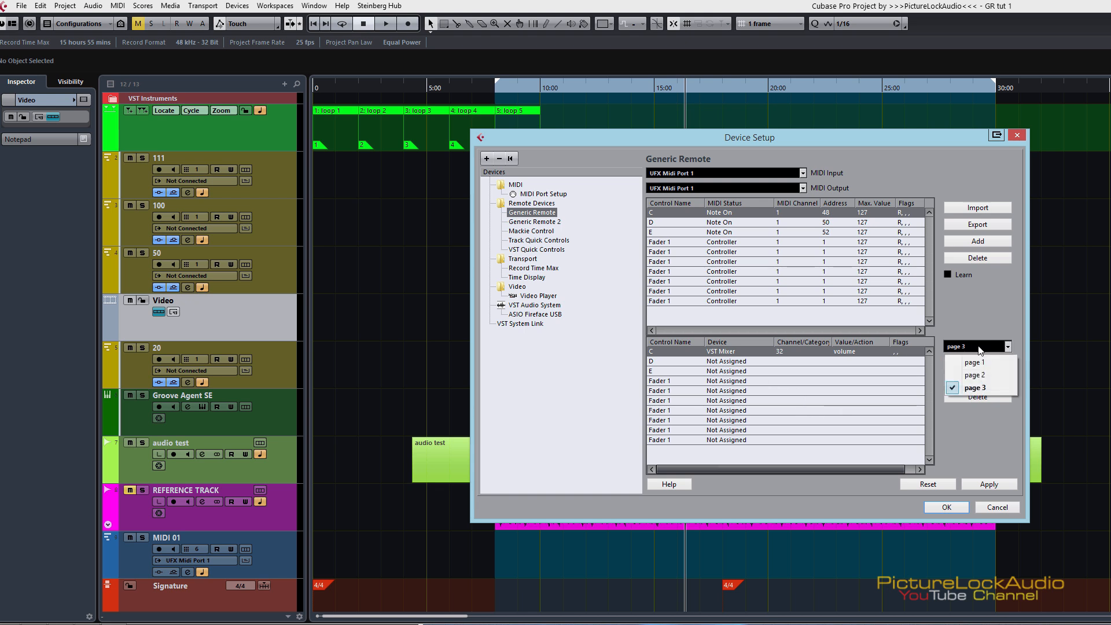
left_click(976, 363)
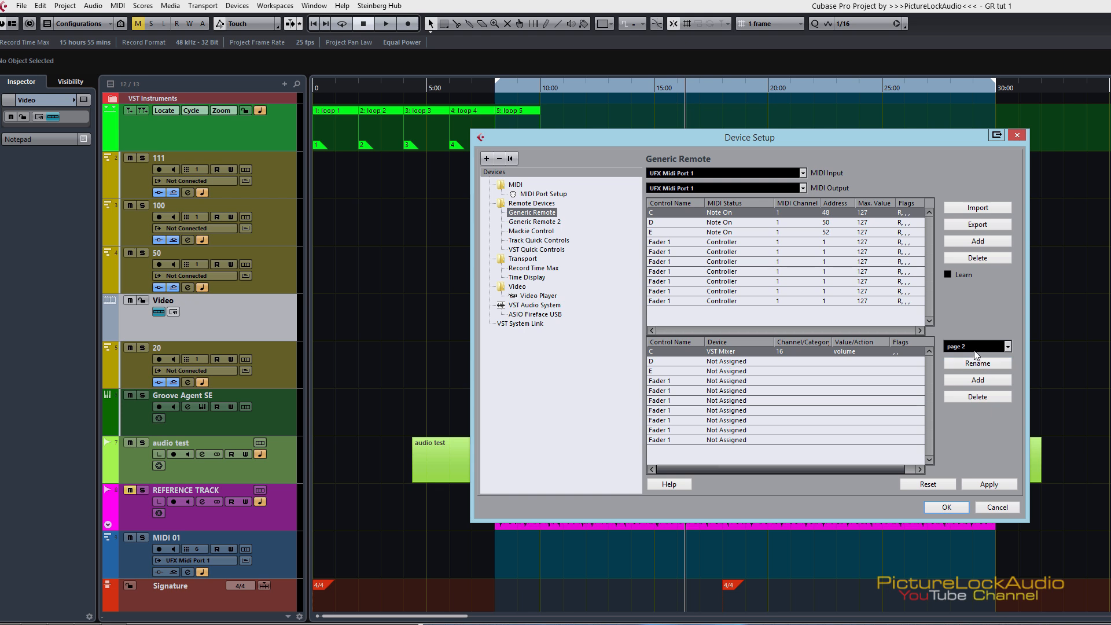
left_click(976, 347)
left_click(977, 365)
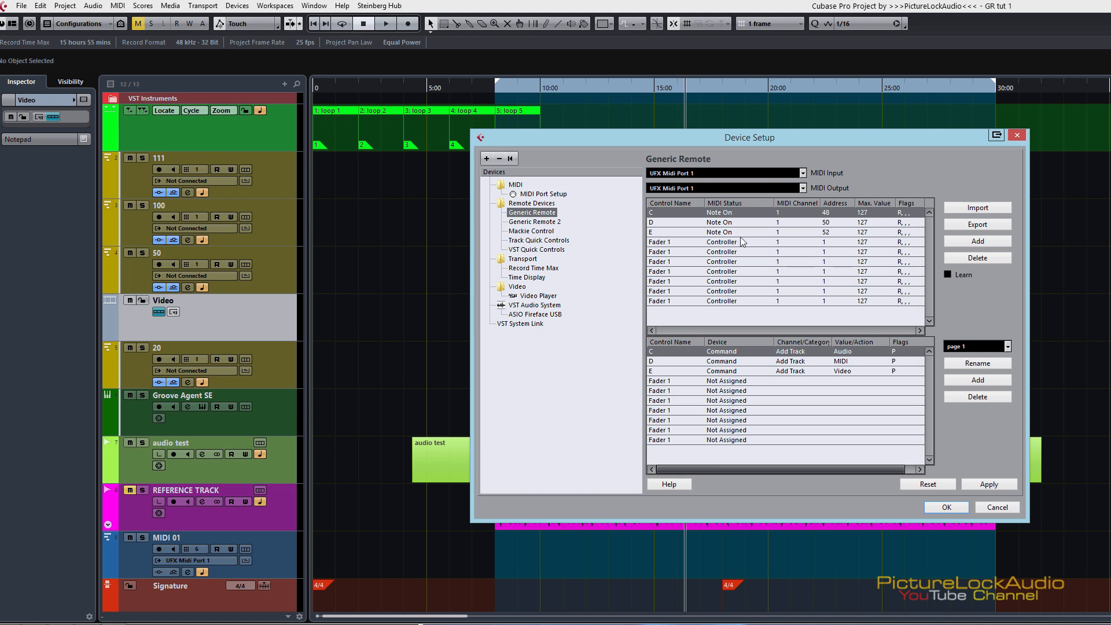
Step: Delete all the unused Fader 1 controls, keeping only controls C, D and E
left_click(750, 300)
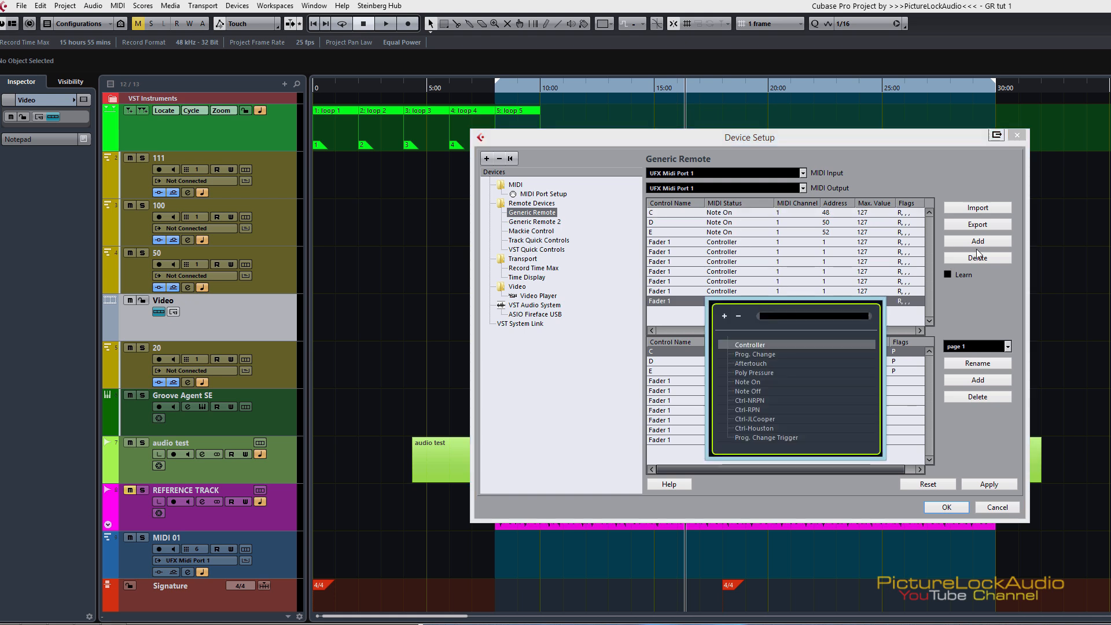
left_click(1004, 289)
left_click(977, 258)
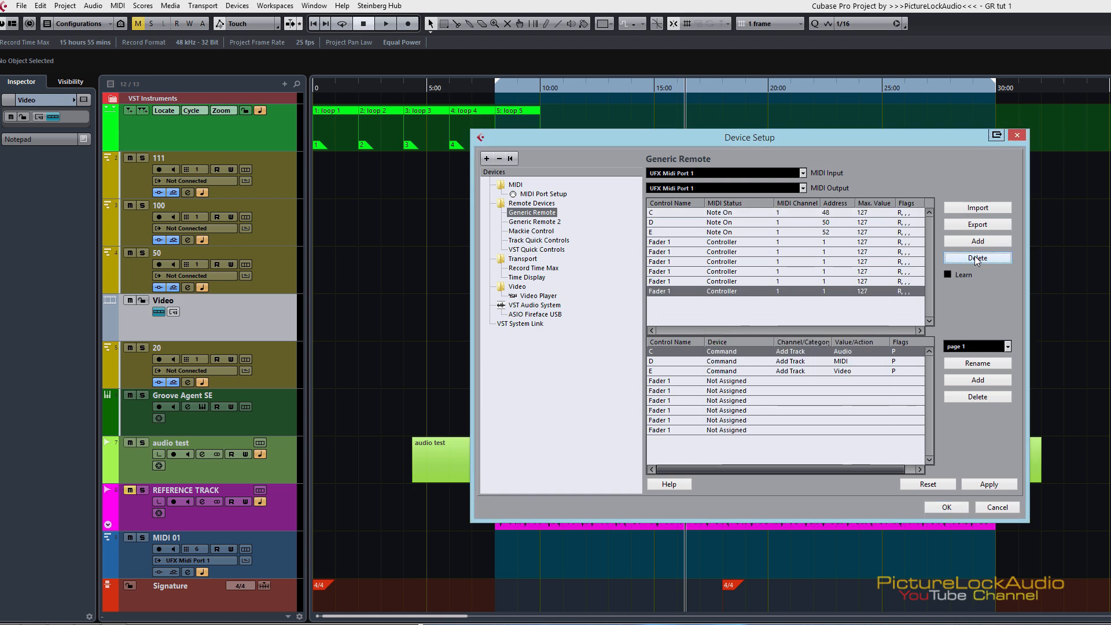
left_click(977, 258)
left_click(977, 258)
left_click(977, 258)
left_click(977, 258)
left_click(977, 258)
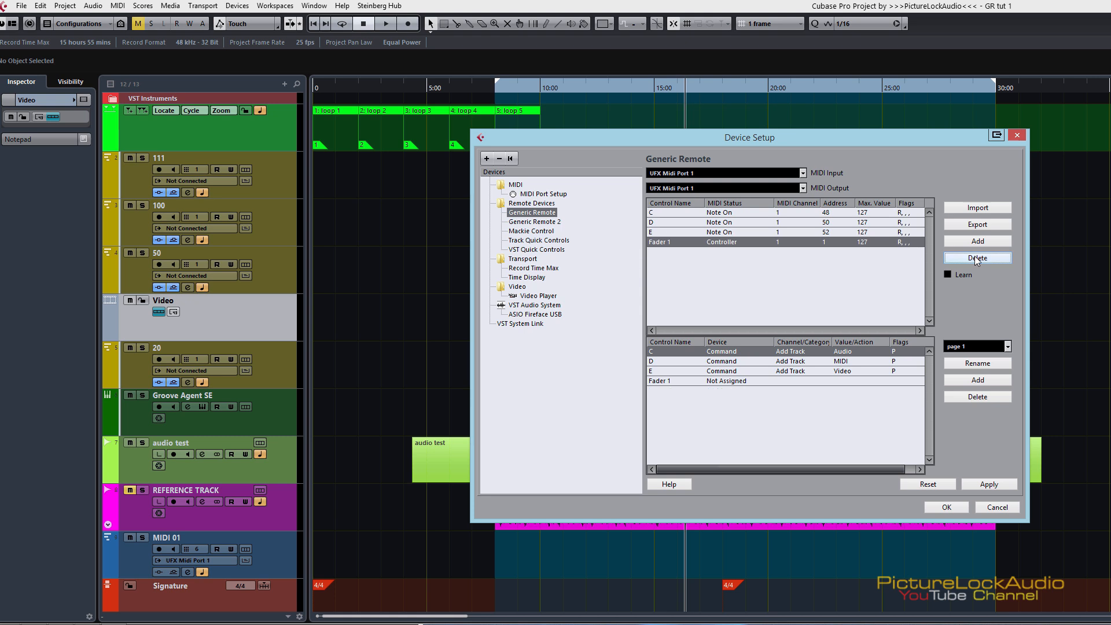
left_click(977, 258)
left_click(772, 291)
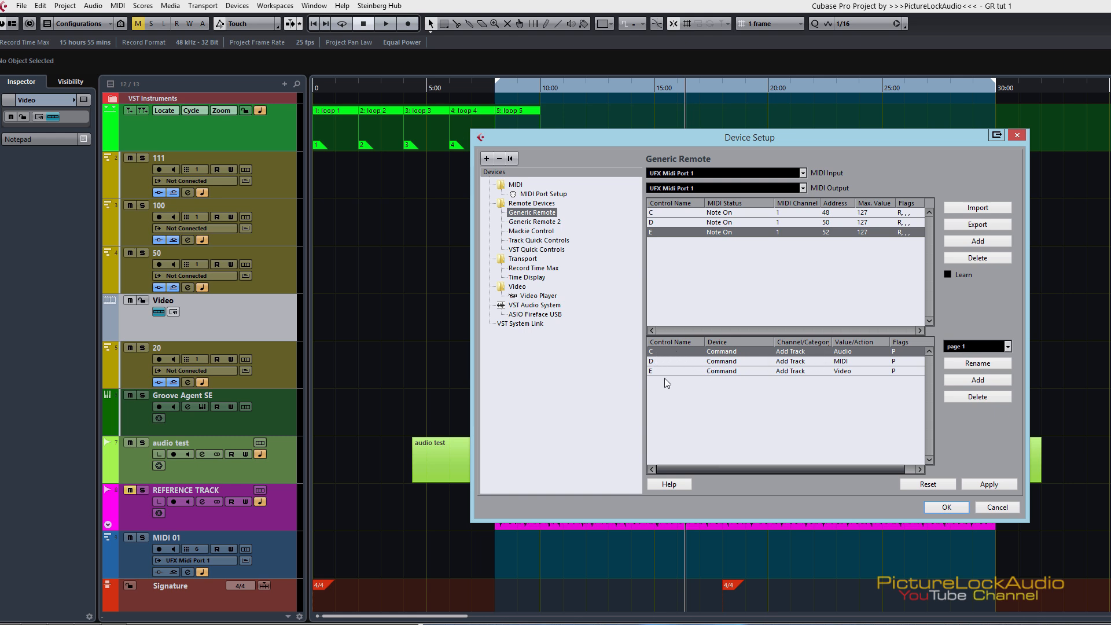
Step: On page 2, assign control C to the Command device with category Analyze and action Spectrum Analyzer
left_click(968, 349)
left_click(979, 374)
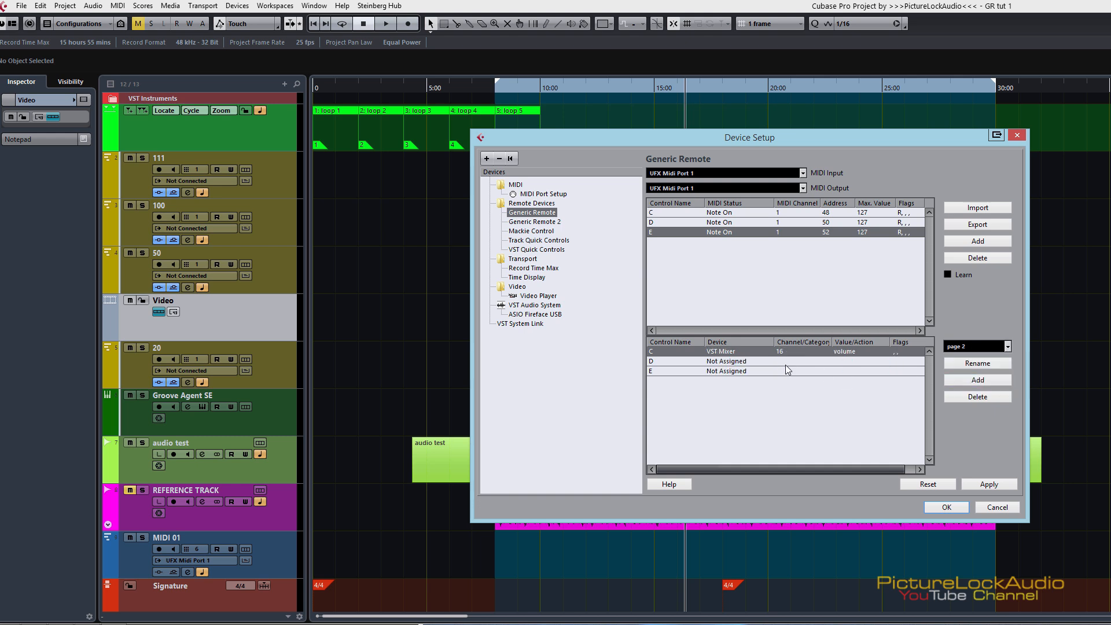
left_click(752, 351)
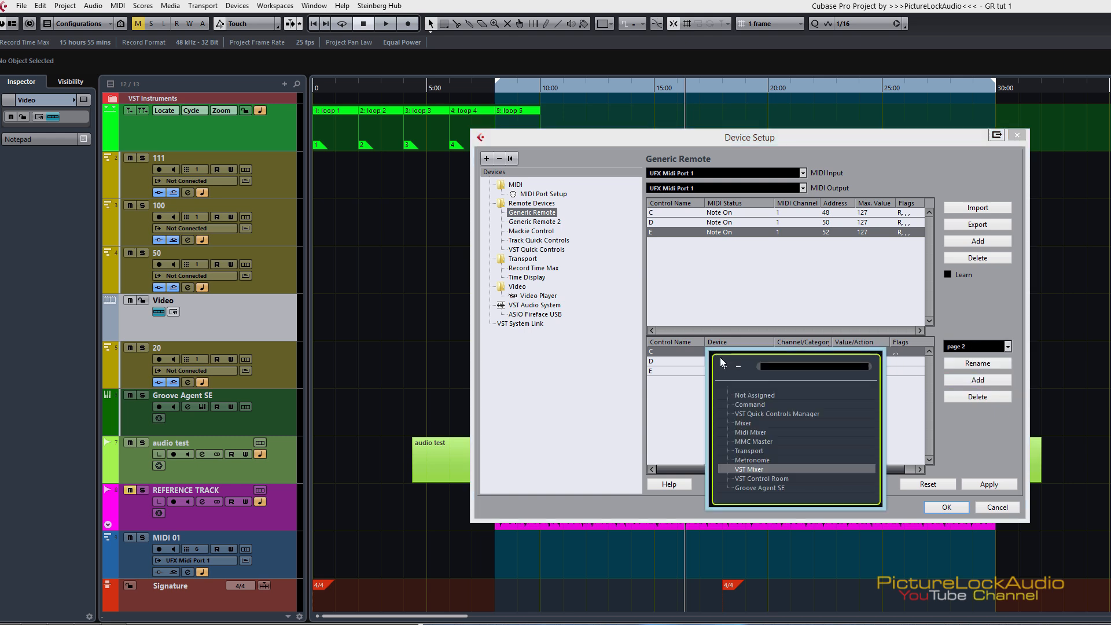
left_click(755, 403)
left_click(797, 353)
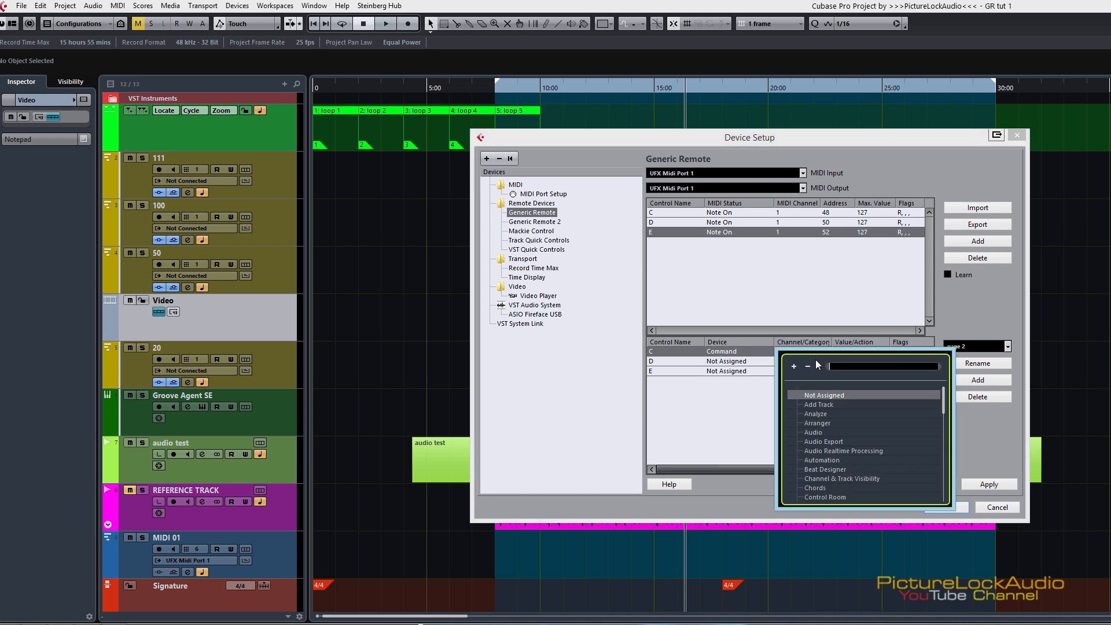
left_click(824, 413)
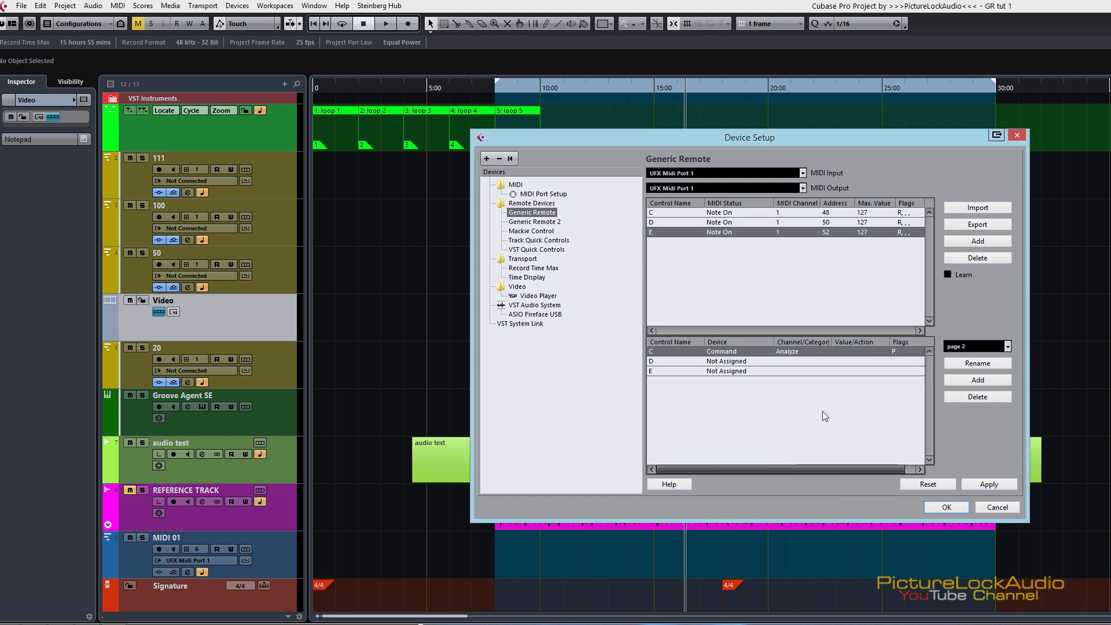
left_click(851, 351)
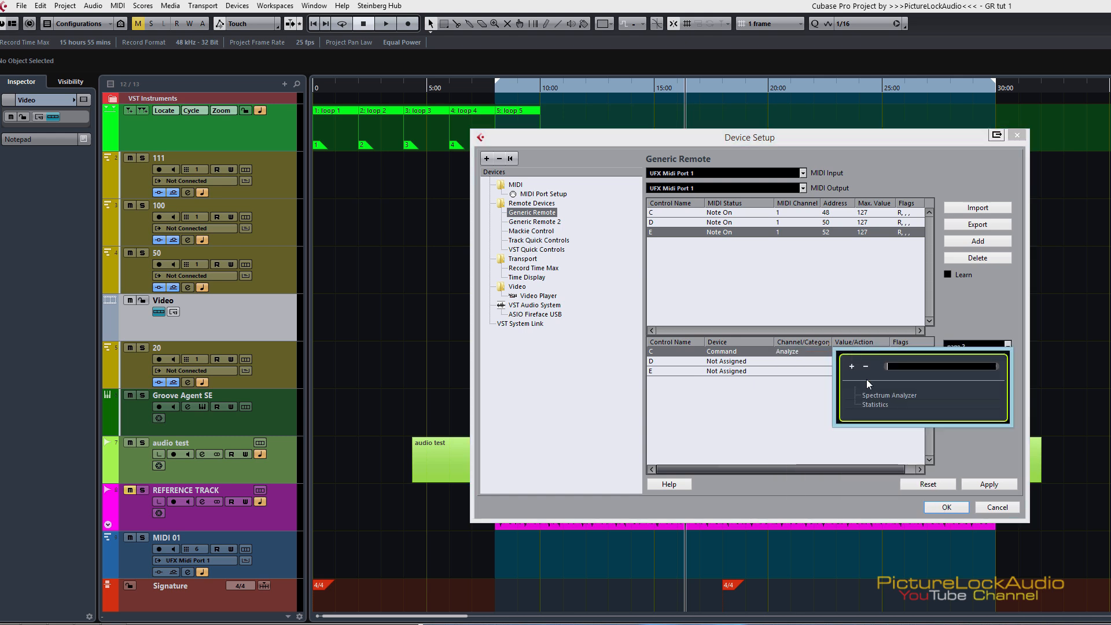
double_click(897, 397)
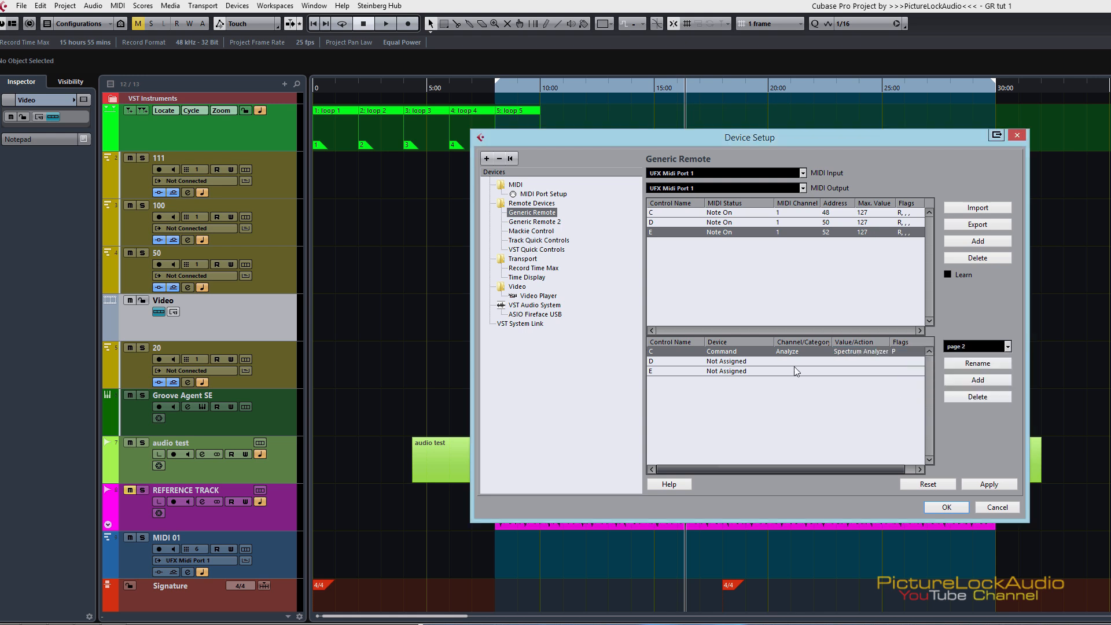
Step: Assign control D on page 2 to the Command device with category Process and action Gain
left_click(727, 362)
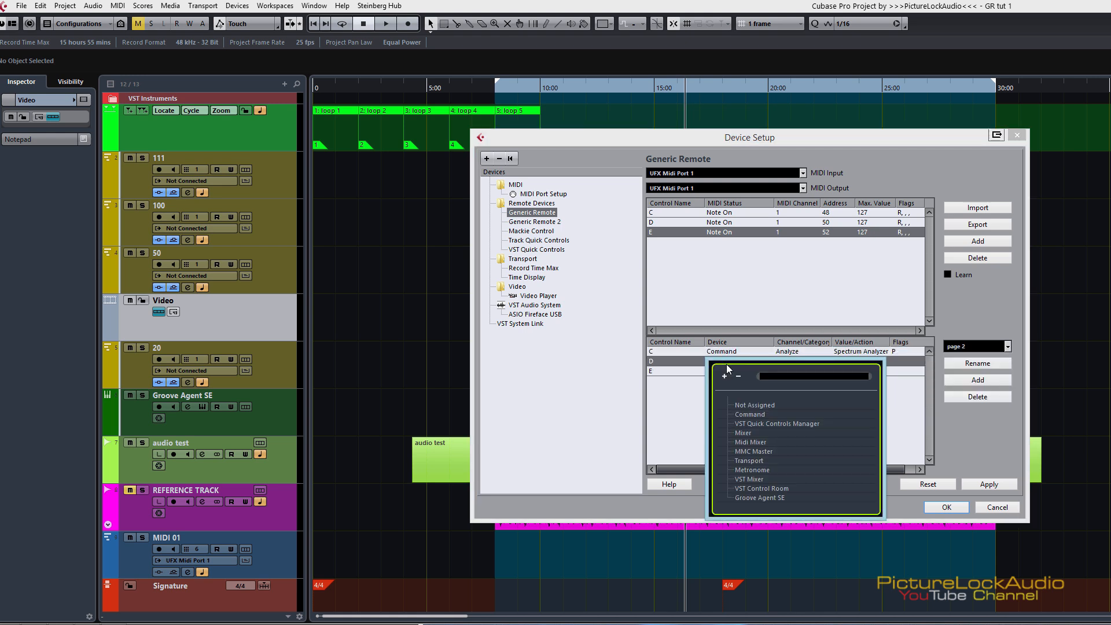
double_click(760, 413)
scroll(950, 465, "down", 5)
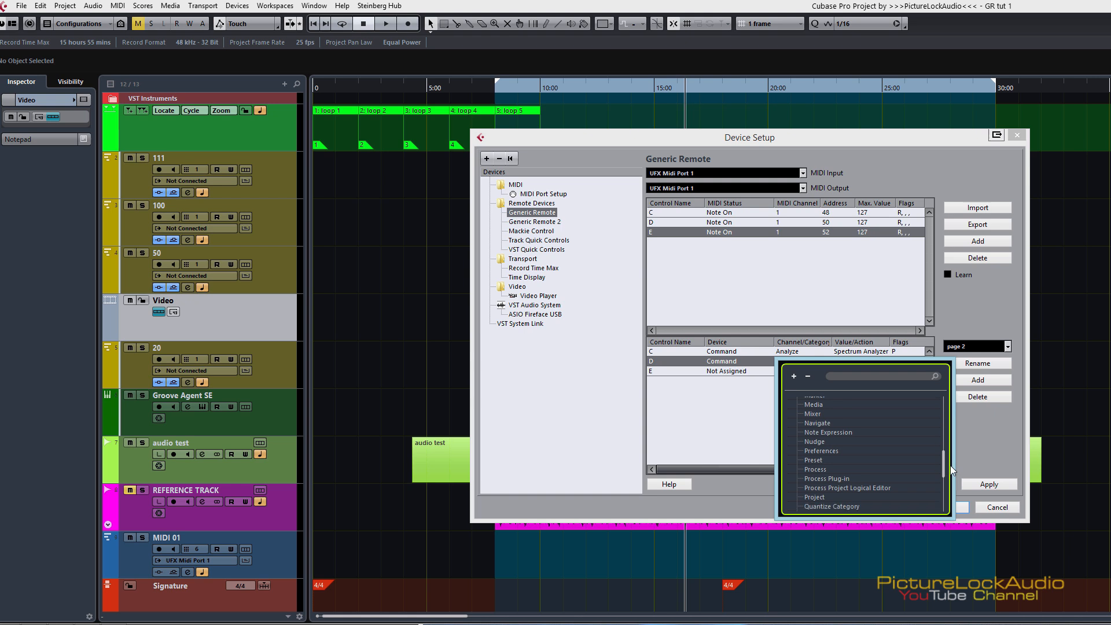
double_click(818, 467)
double_click(870, 432)
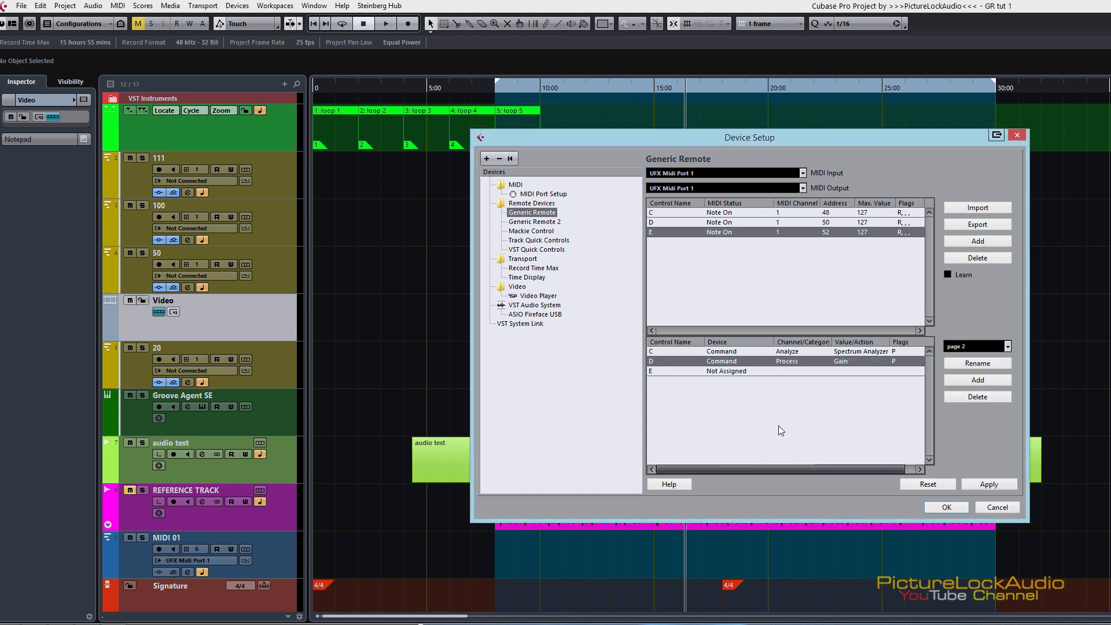
Step: Assign control E on page 2 to the Command device with category Zoom and action Zoom Full
left_click(723, 372)
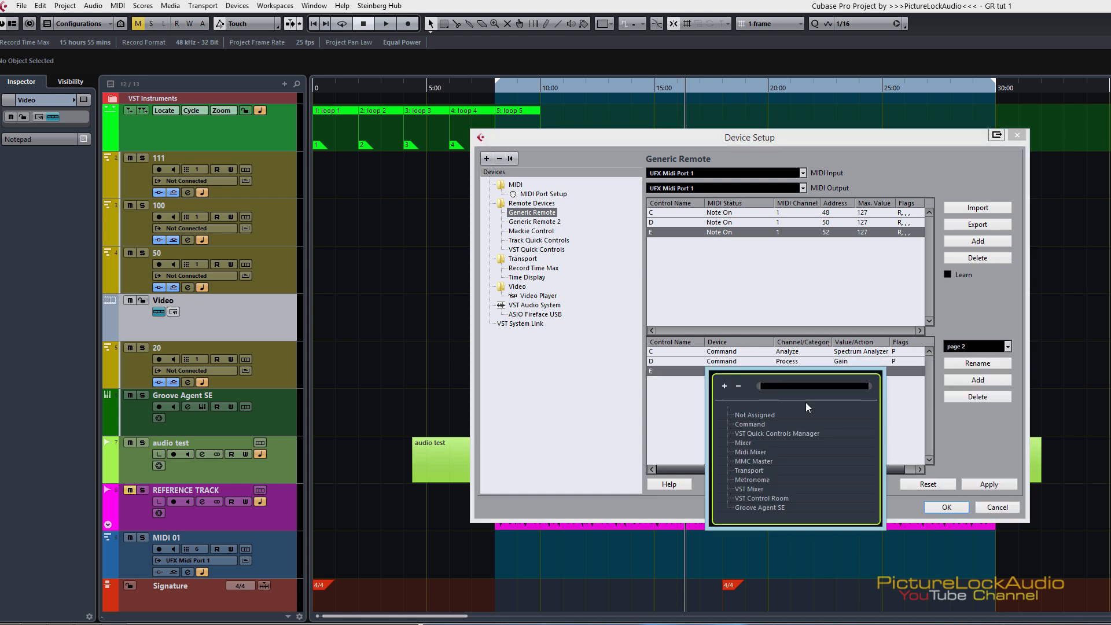
double_click(748, 424)
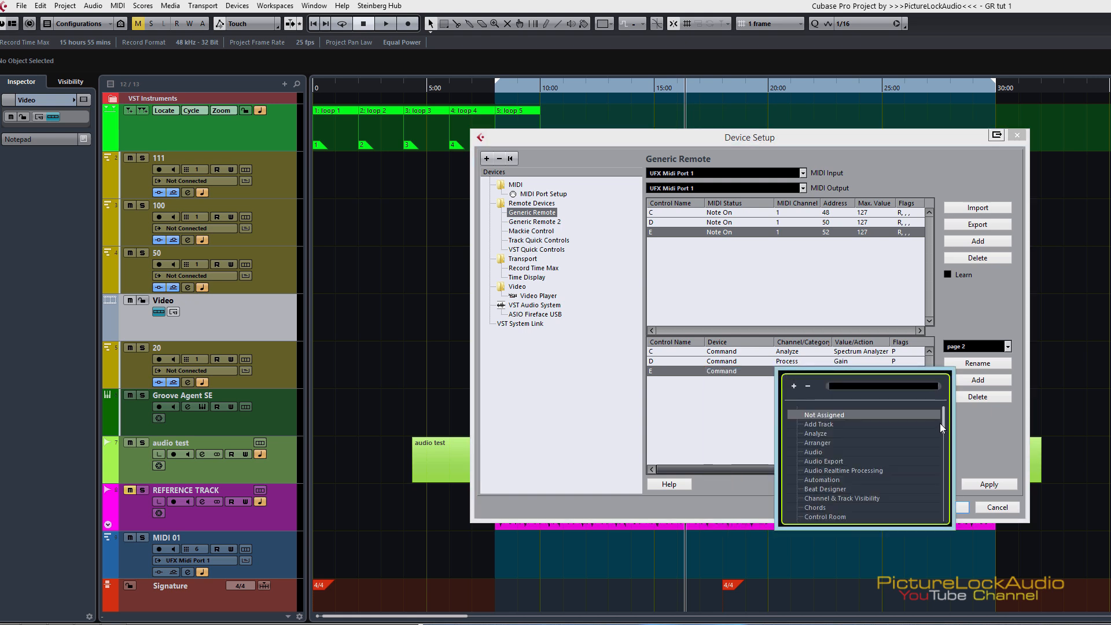
left_click_drag(942, 422, 930, 553)
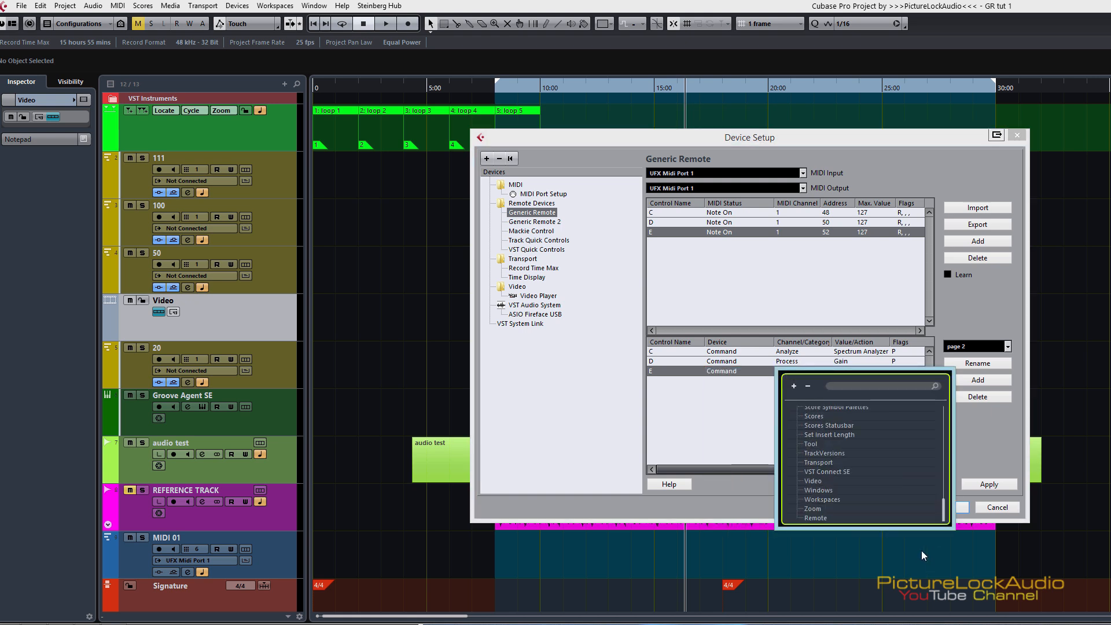
left_click(815, 517)
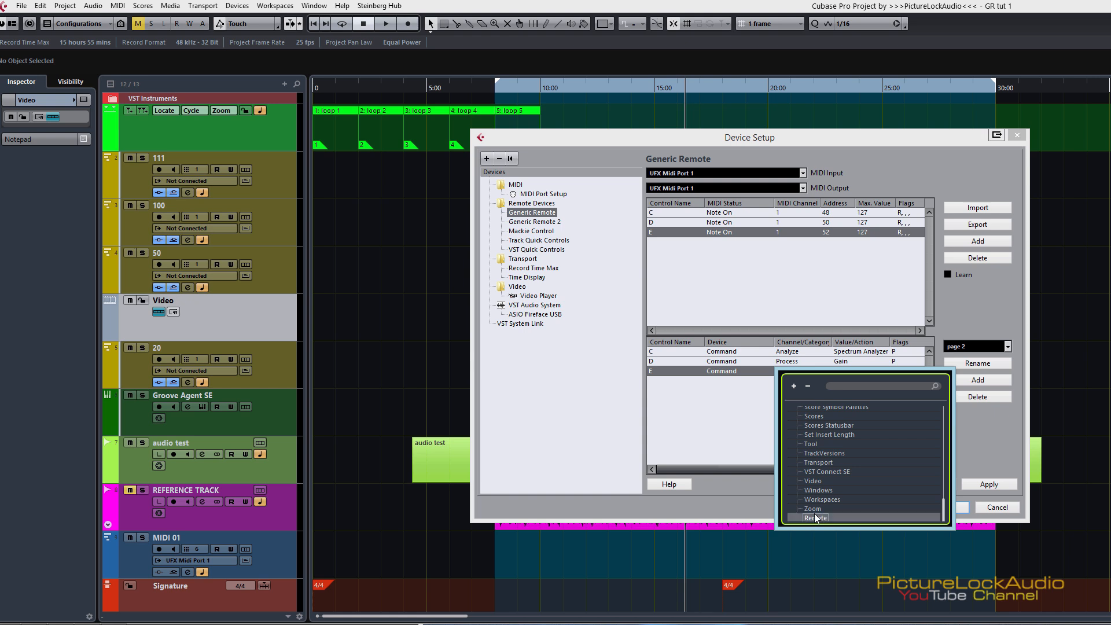
left_click(784, 370)
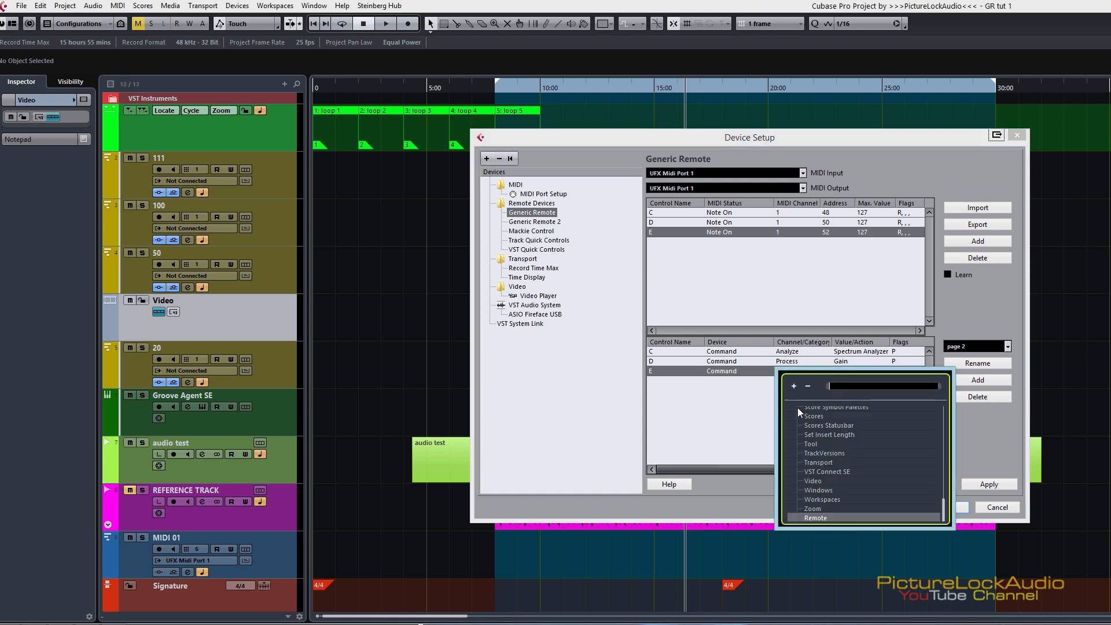
left_click(812, 508)
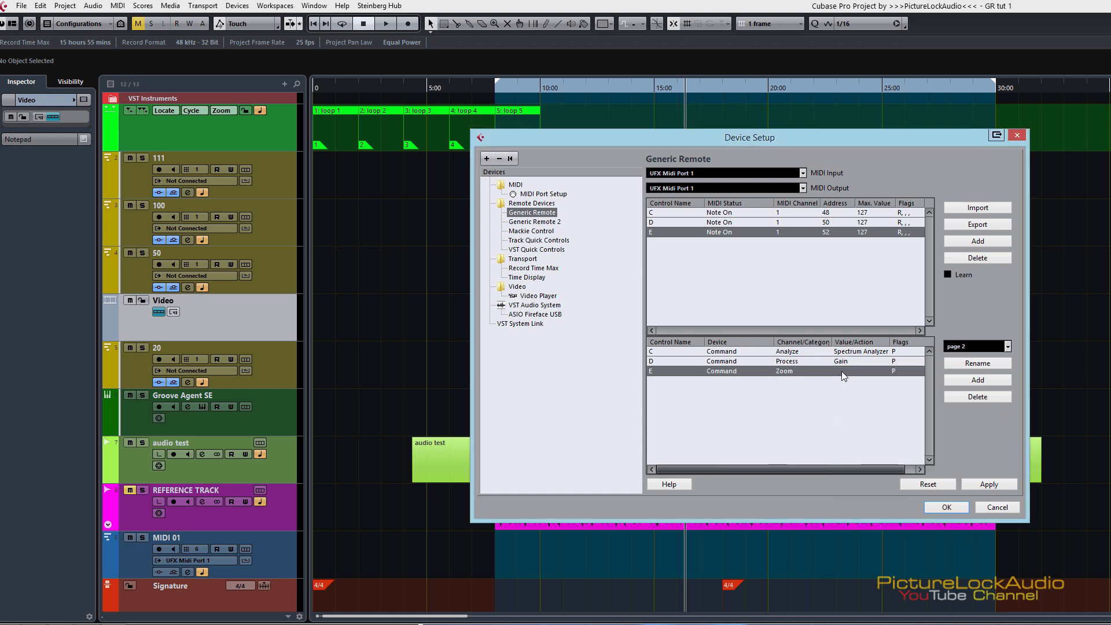
left_click(841, 371)
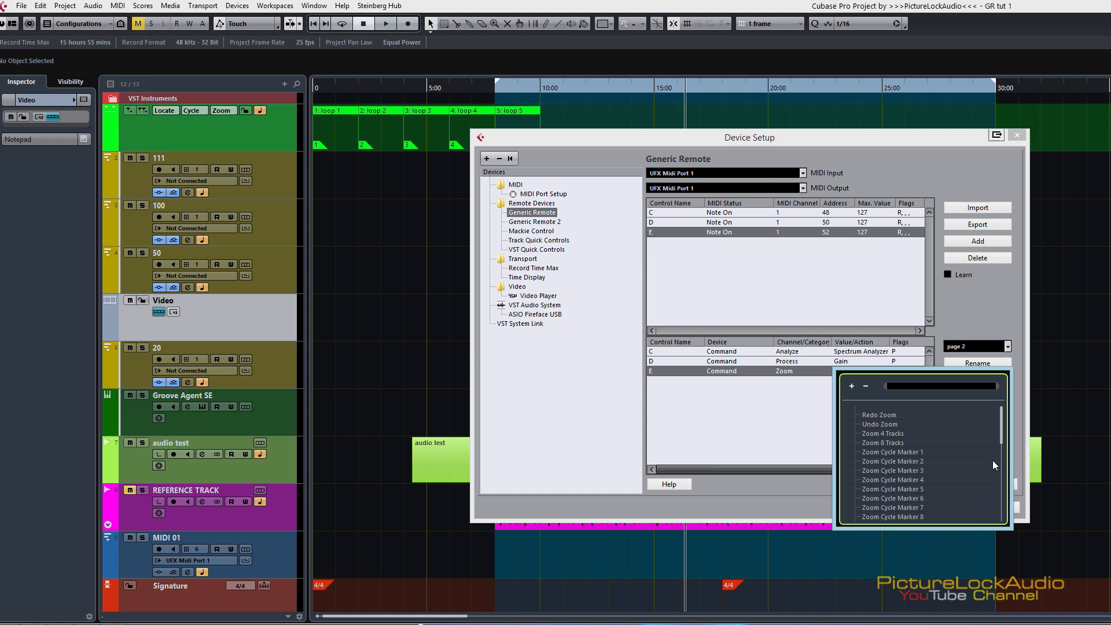
left_click_drag(1001, 440, 1005, 467)
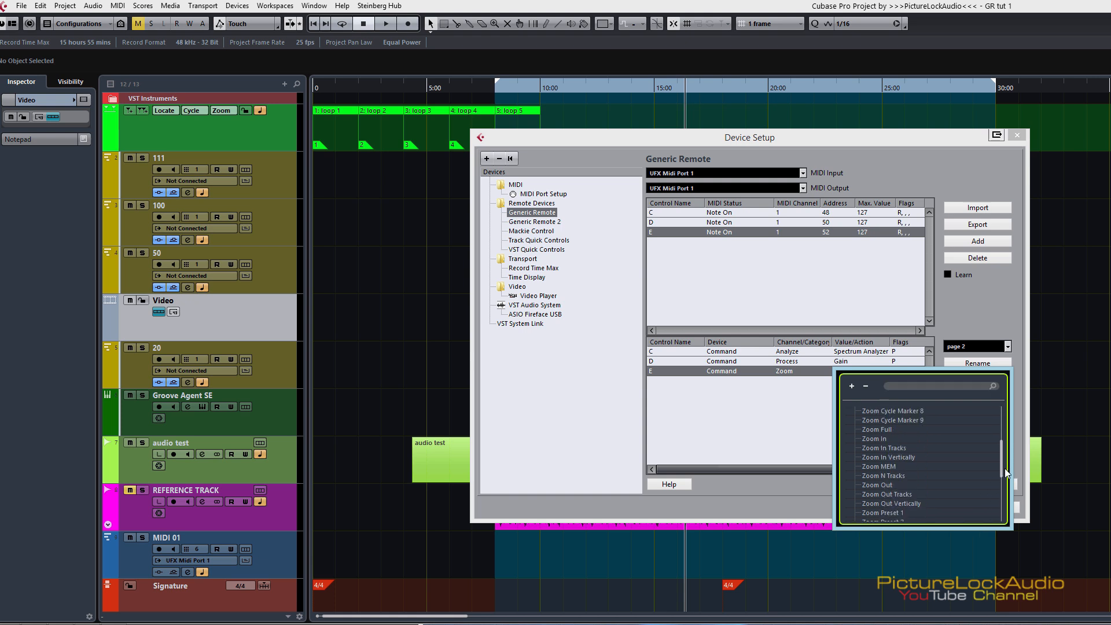
left_click(886, 428)
double_click(888, 430)
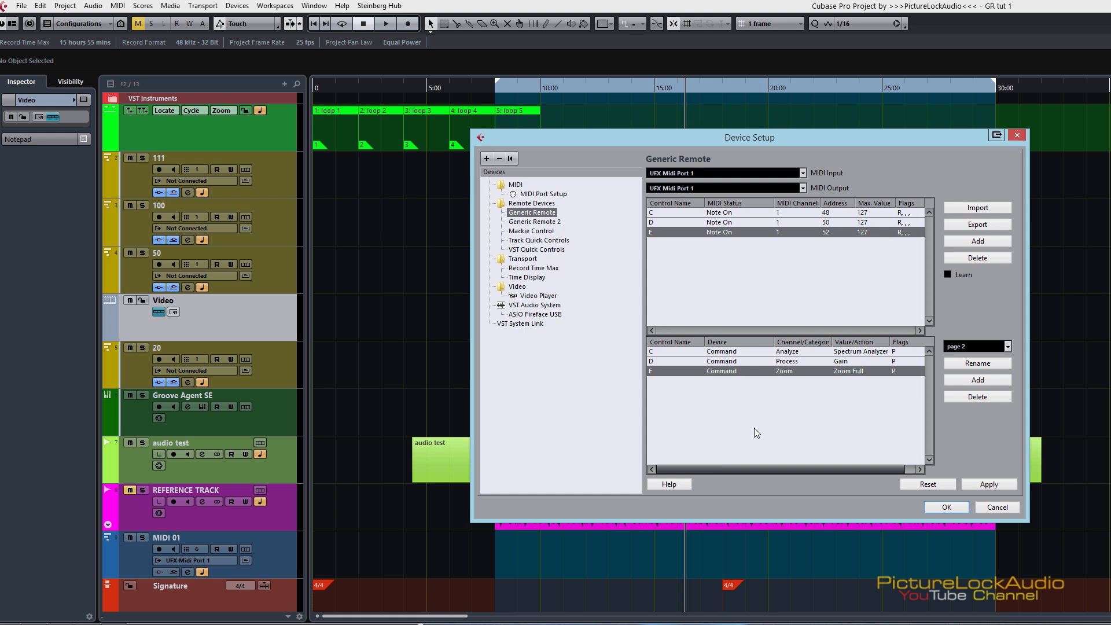
Step: Compare the control assignments of page 1 and page 2, and switch the bank to page 3
left_click(984, 346)
left_click(981, 365)
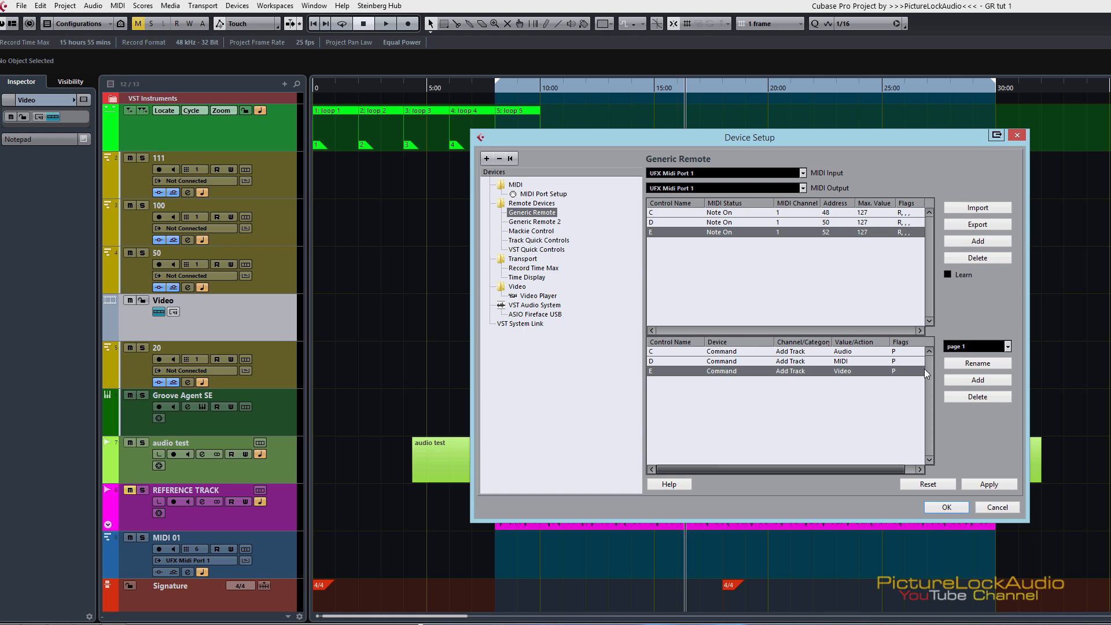
left_click(973, 347)
left_click(975, 370)
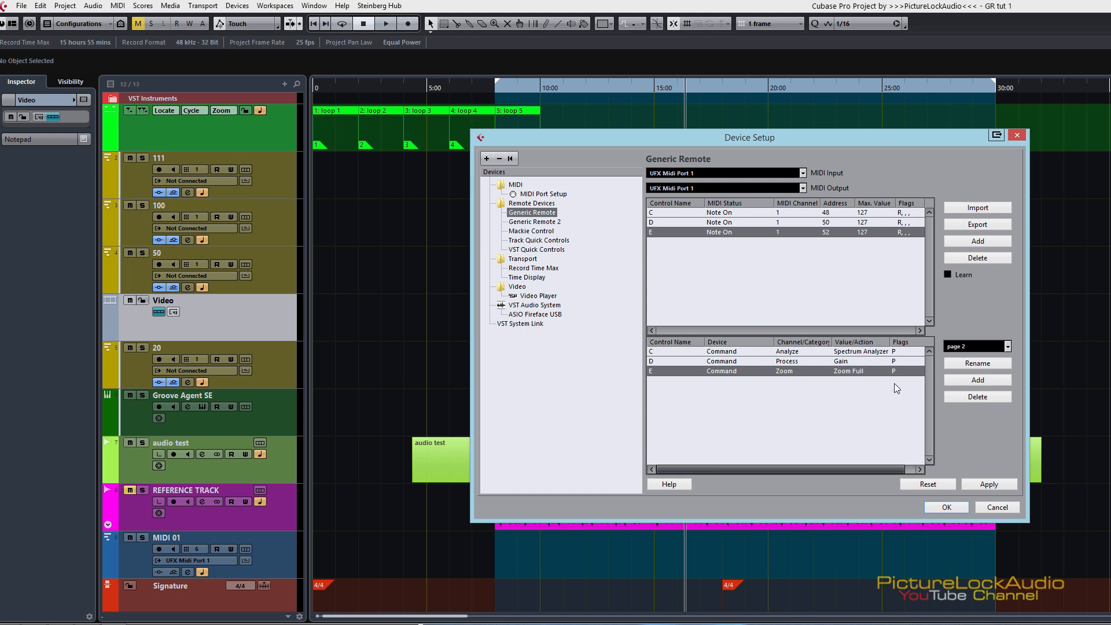
left_click(978, 346)
left_click(988, 381)
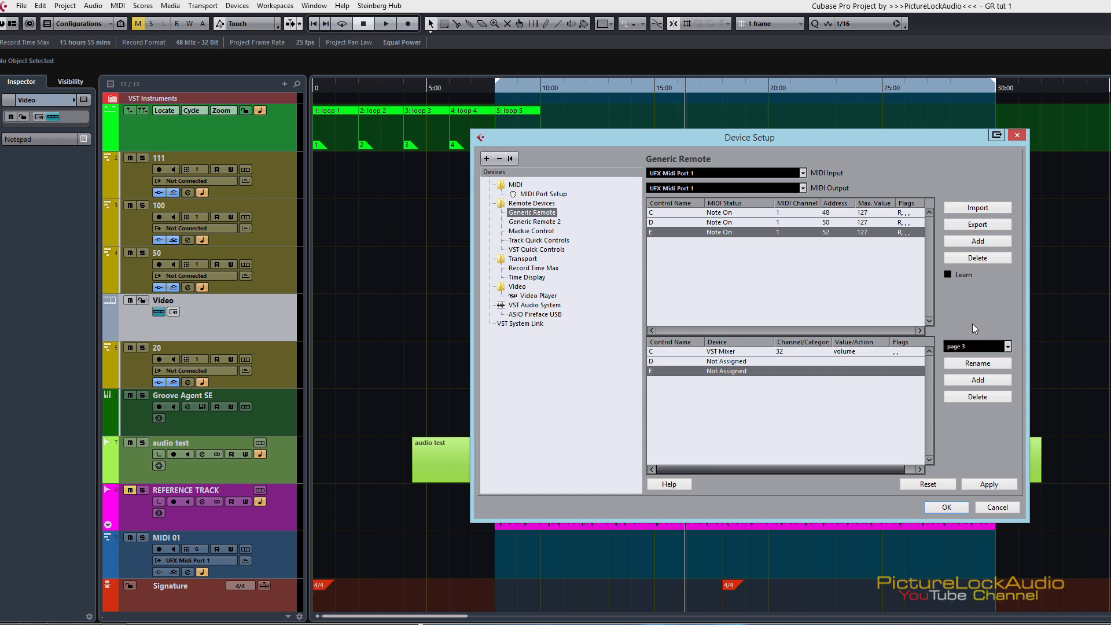
Step: Switch the bank to page 1 and add three more controls to the Generic Remote control list
left_click(966, 347)
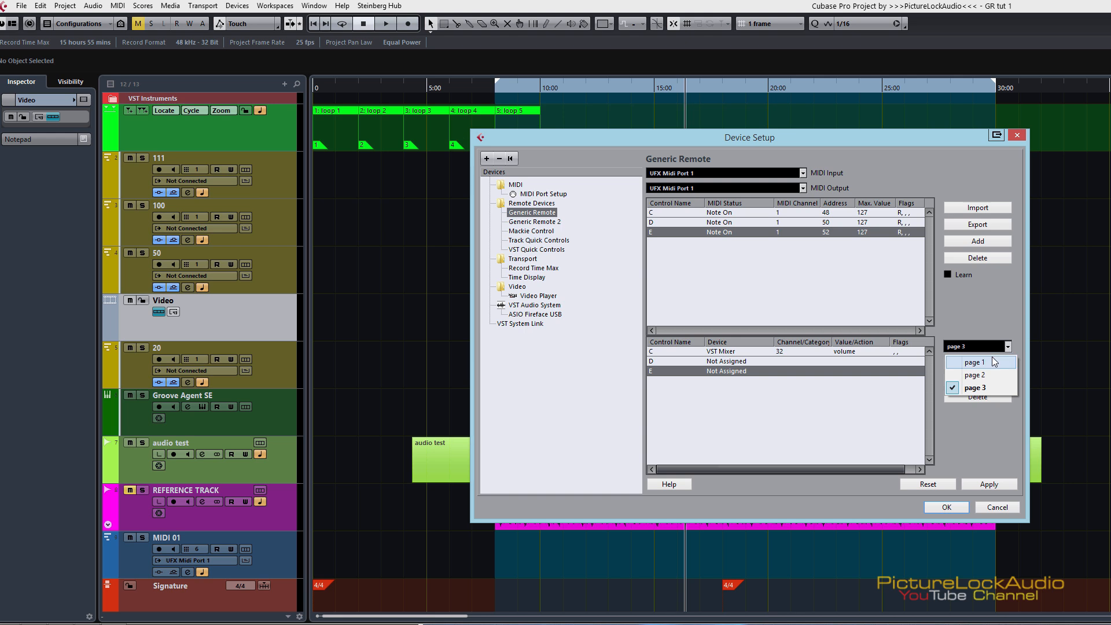
left_click(971, 308)
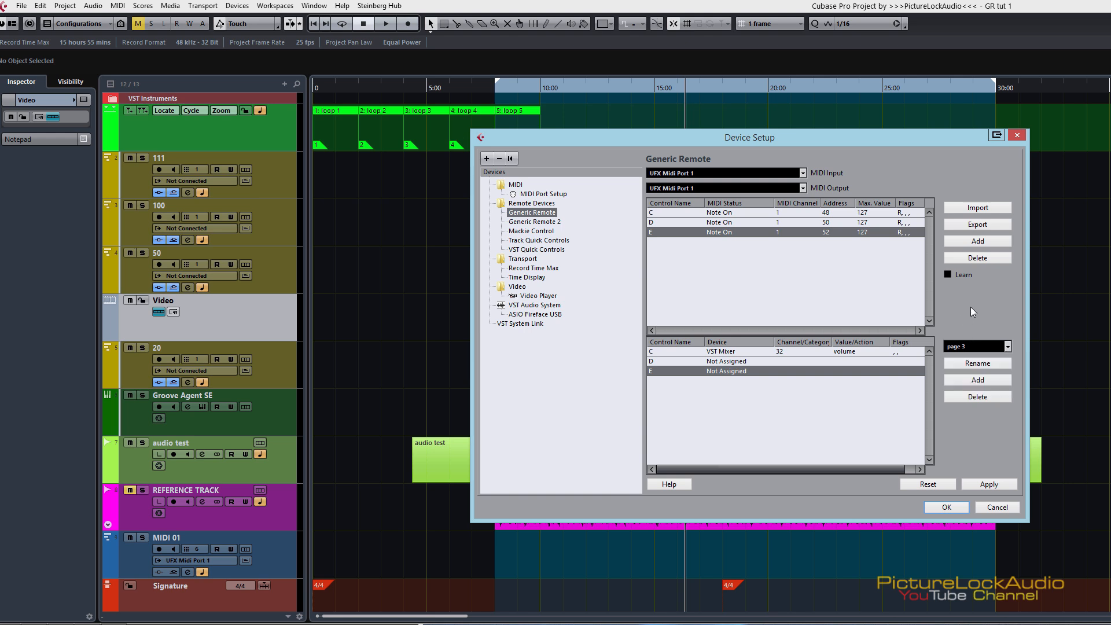
left_click(968, 349)
left_click(986, 365)
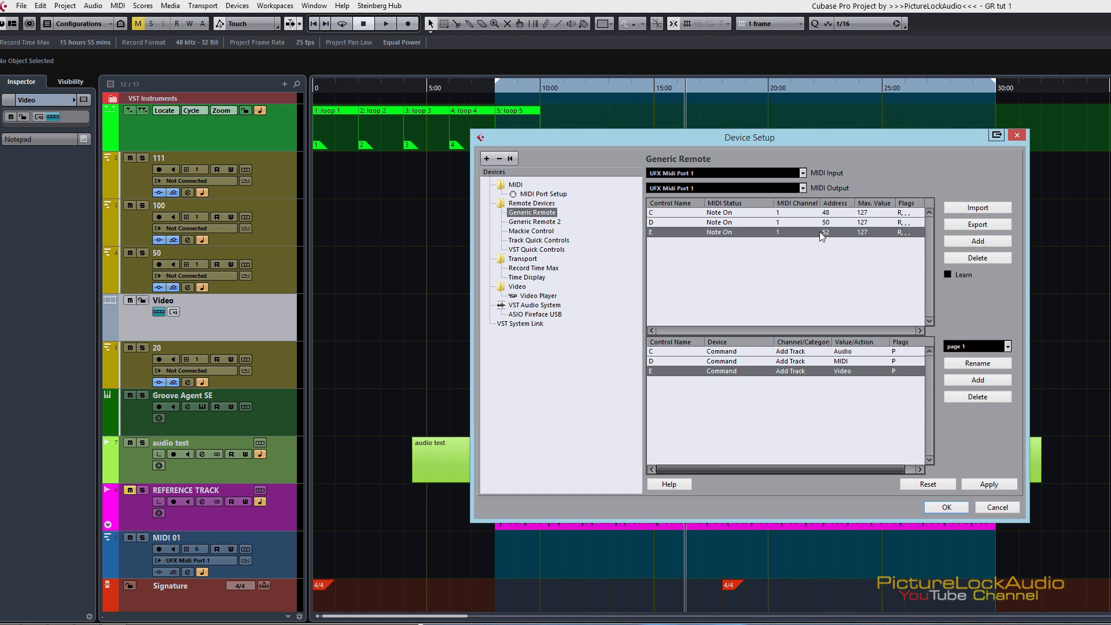
left_click(976, 243)
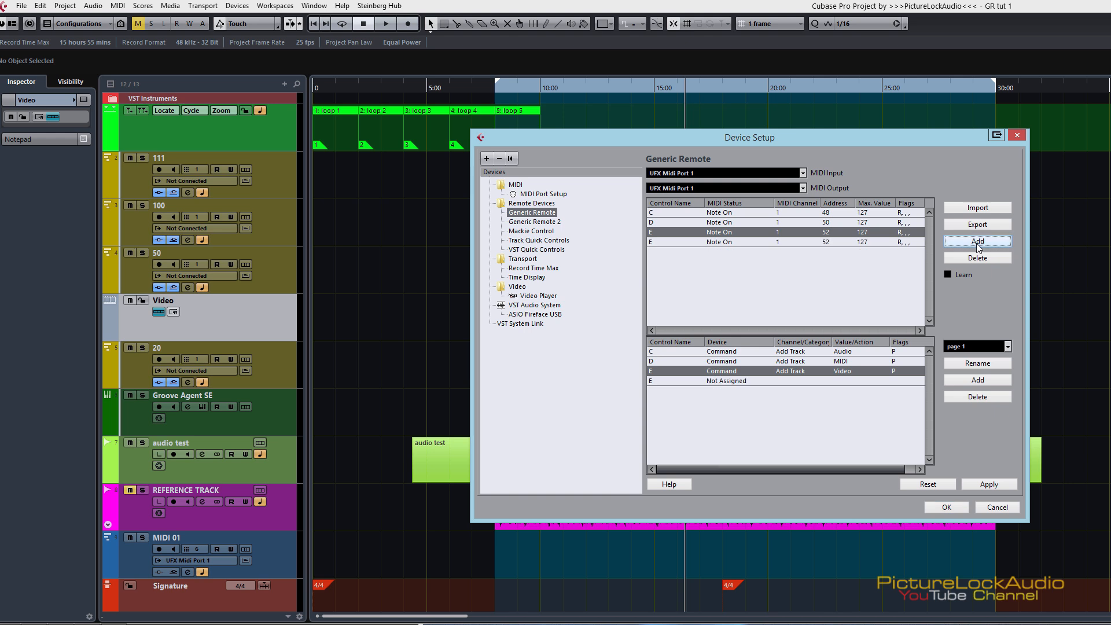
left_click(977, 243)
left_click(976, 243)
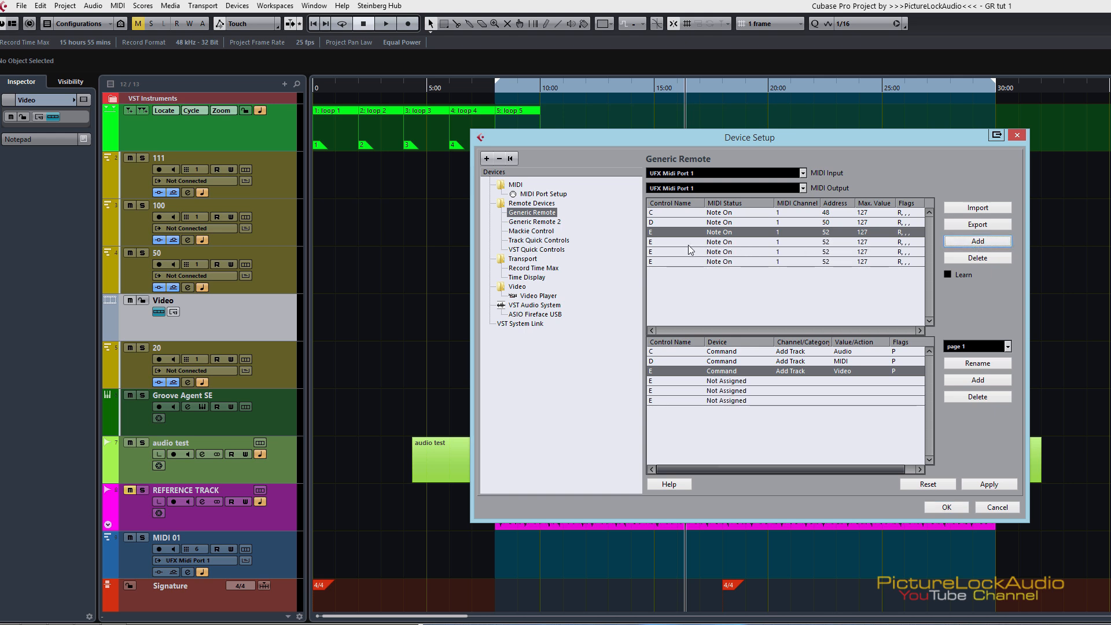
Step: Rename the three added controls F#, G# and A# in the upper control list
left_click(652, 243)
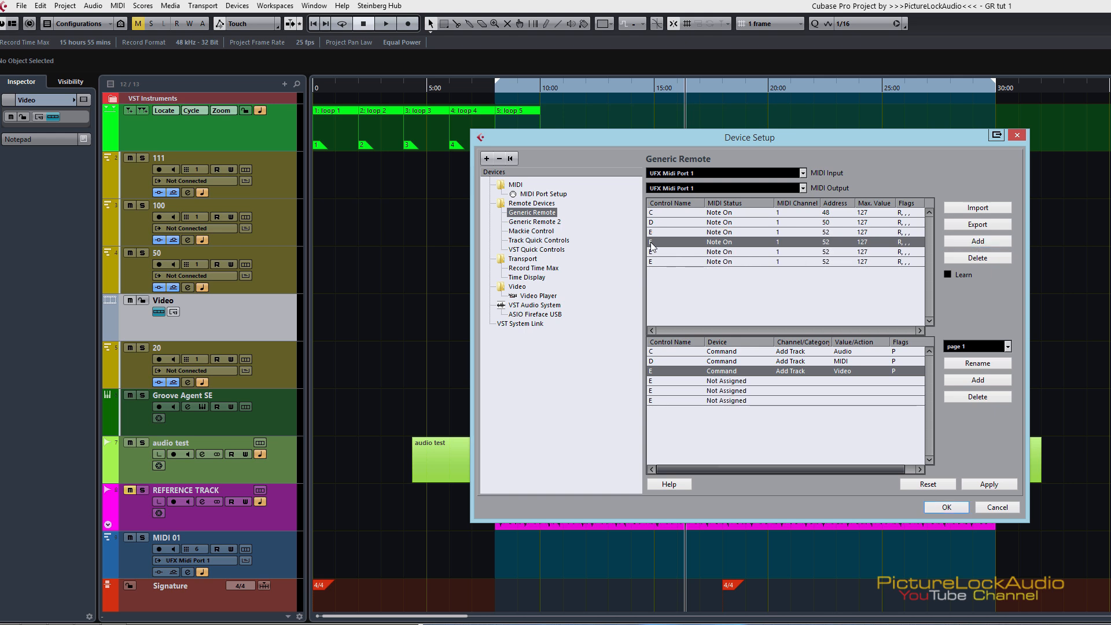
double_click(652, 243)
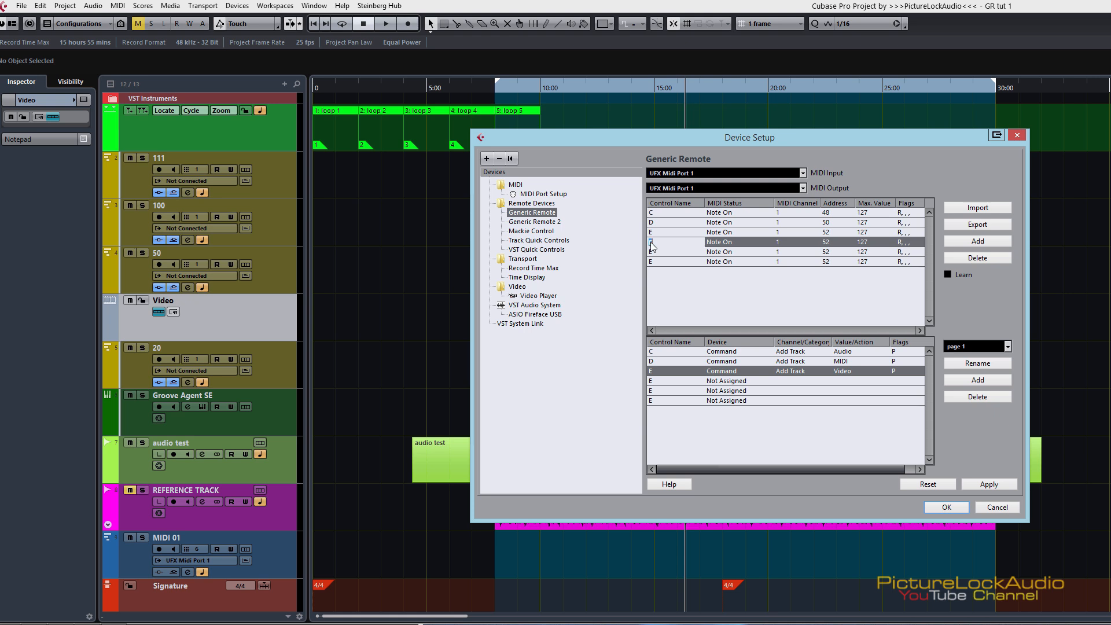
type("#")
double_click(652, 253)
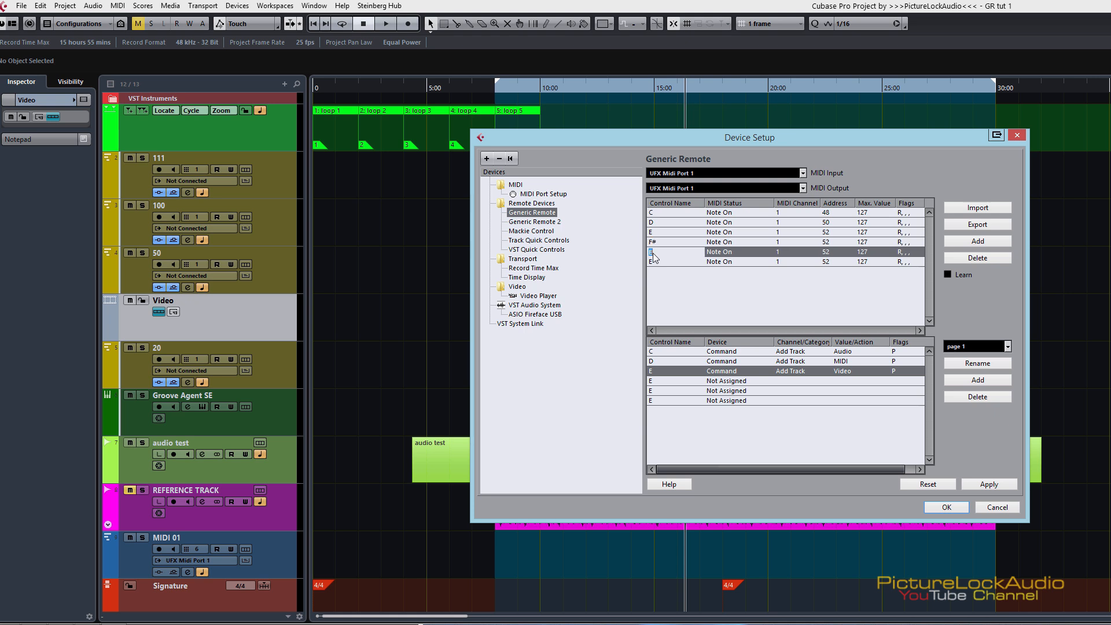
type("G#")
left_click(664, 264)
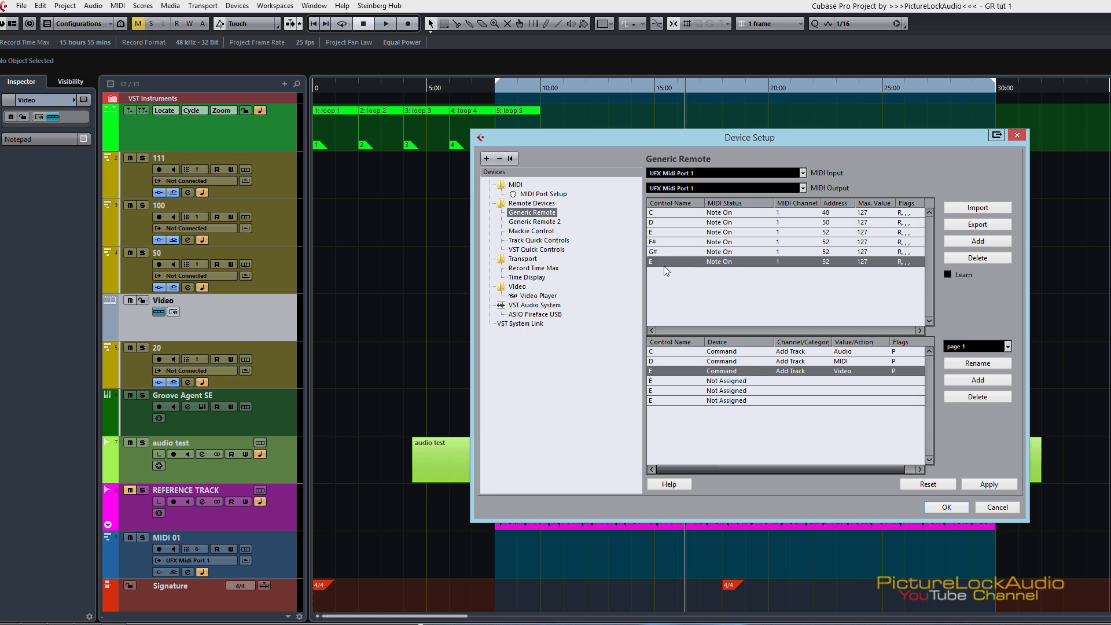
double_click(661, 258)
type("A#")
Step: Use Learn to set the MIDI note addresses of F#, G# and A# to 54, 56 and 58
left_click(723, 243)
left_click(677, 279)
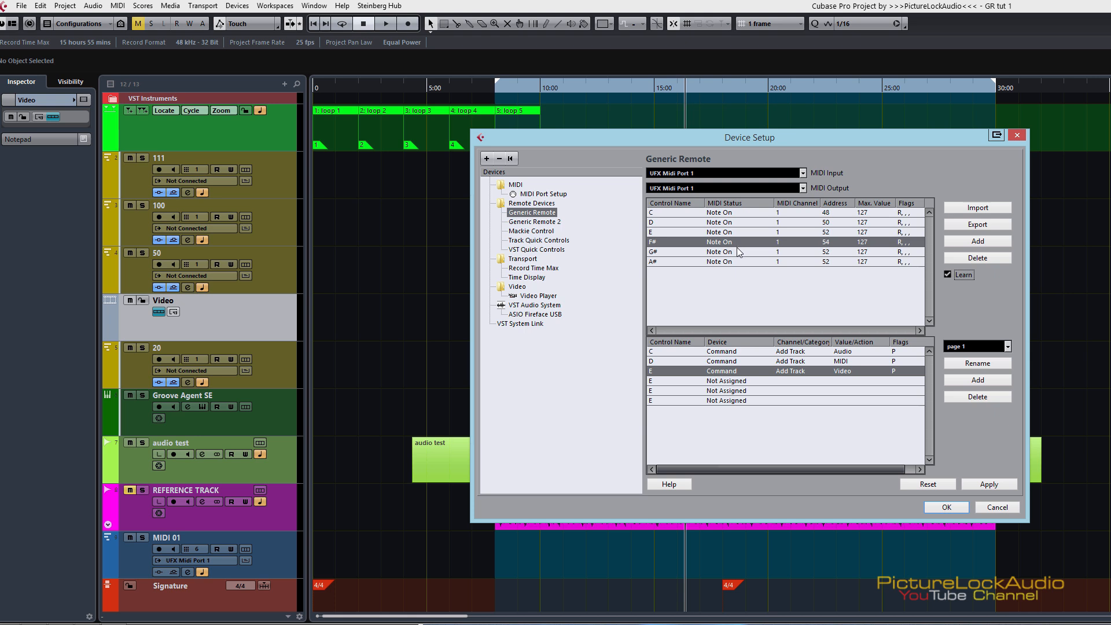
left_click(720, 253)
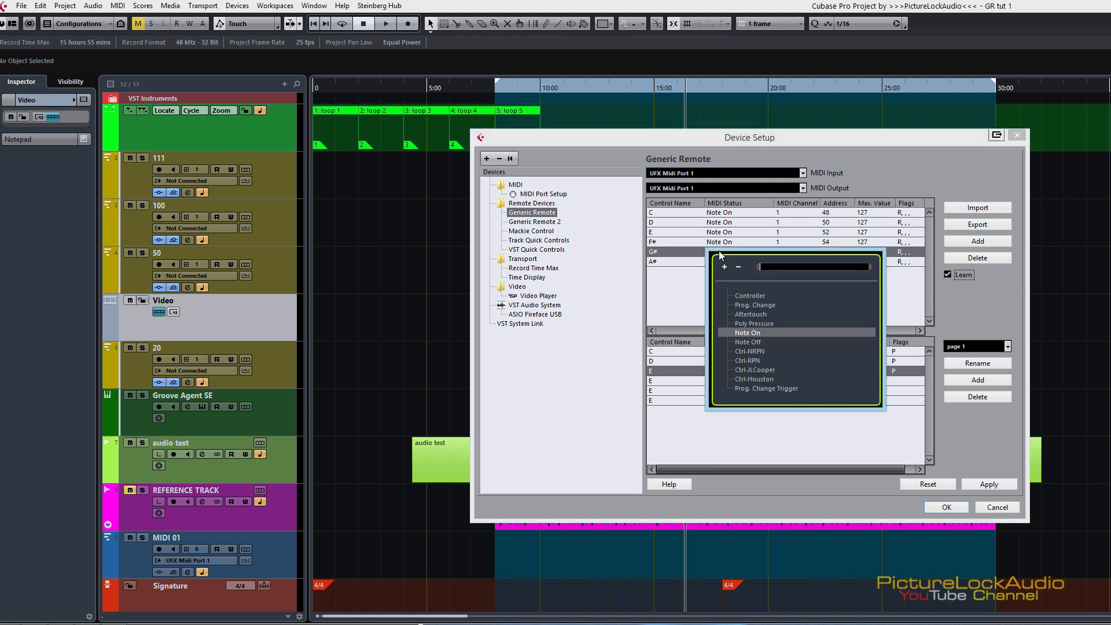
left_click(675, 253)
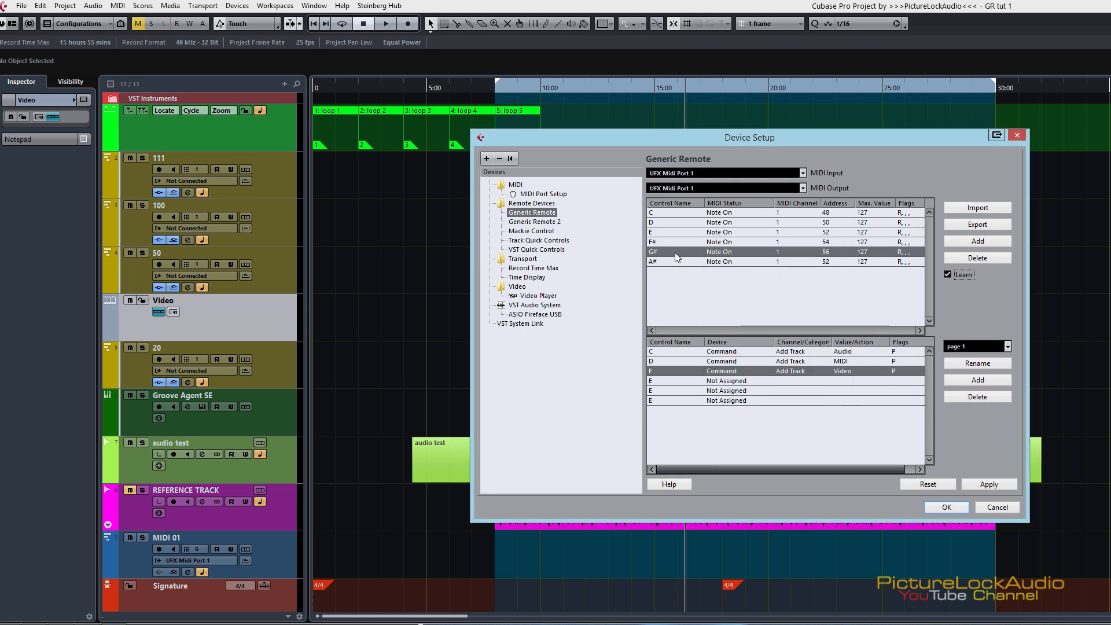
left_click(665, 263)
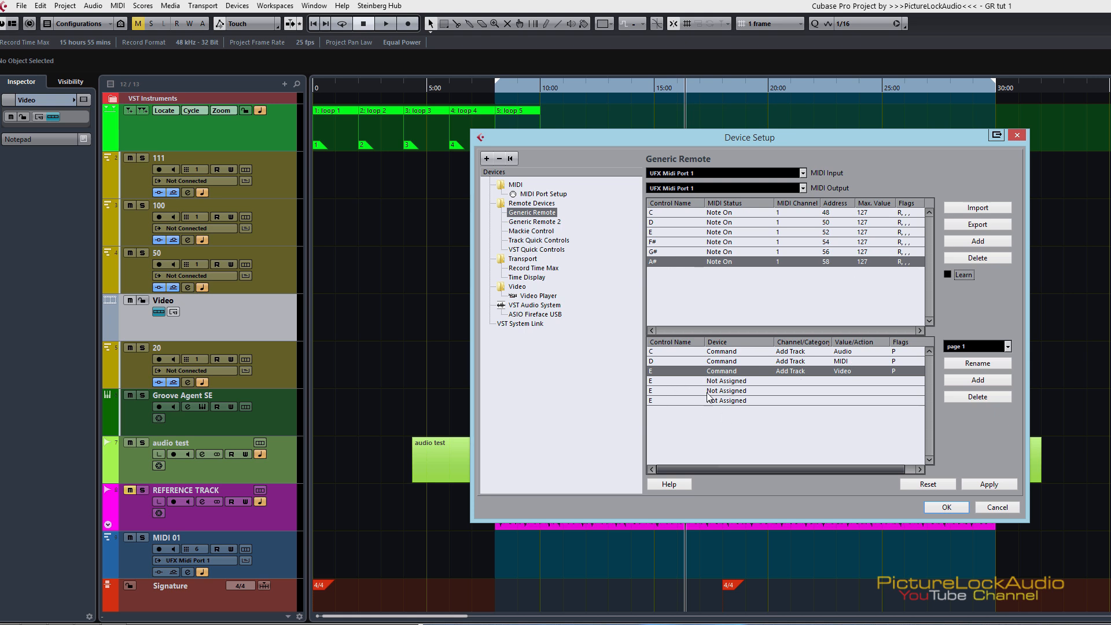
Step: Refresh the three new entries in page 1's assignment list so they carry the names F#, G# and A#
left_click(655, 381)
left_click(655, 390)
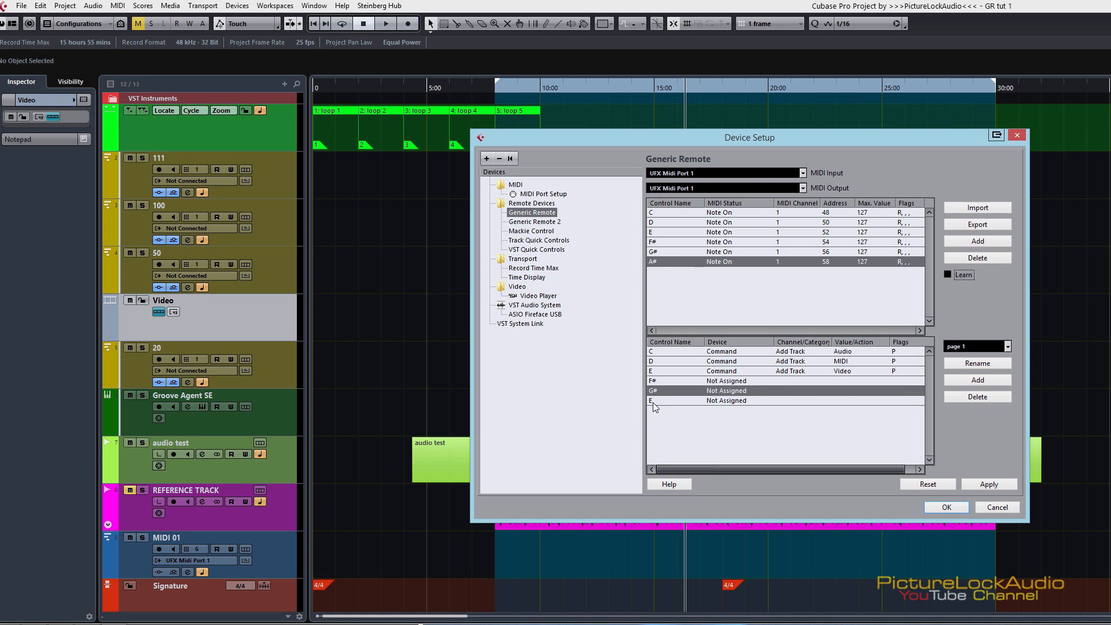
left_click(652, 402)
left_click(651, 393)
left_click(653, 384)
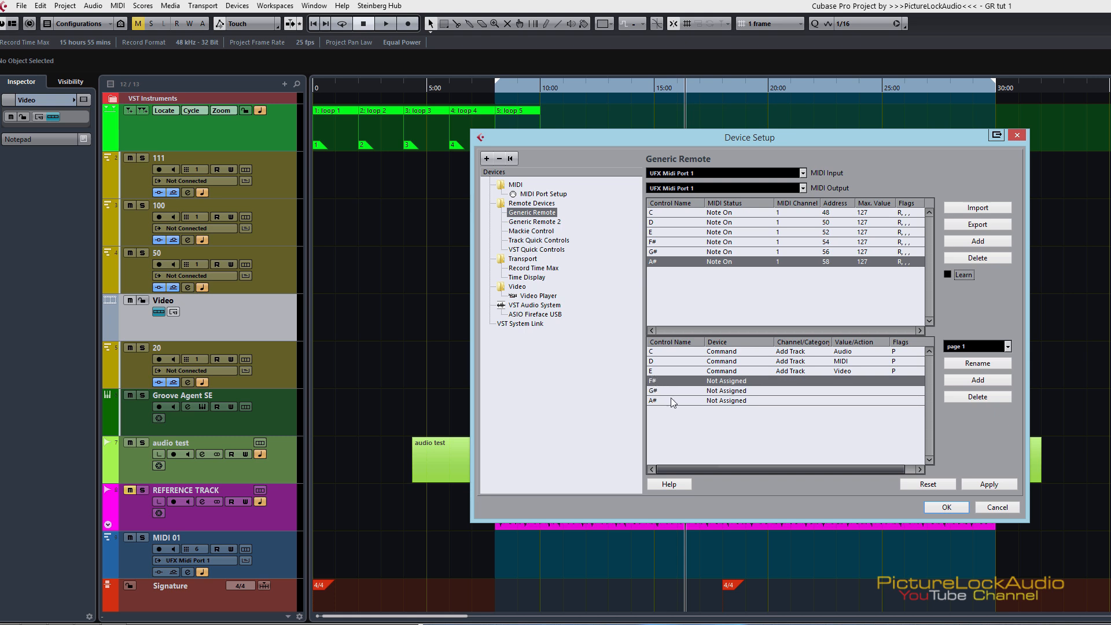
Step: Set the device of controls F#, G# and A# on page 1 to Command
left_click(724, 383)
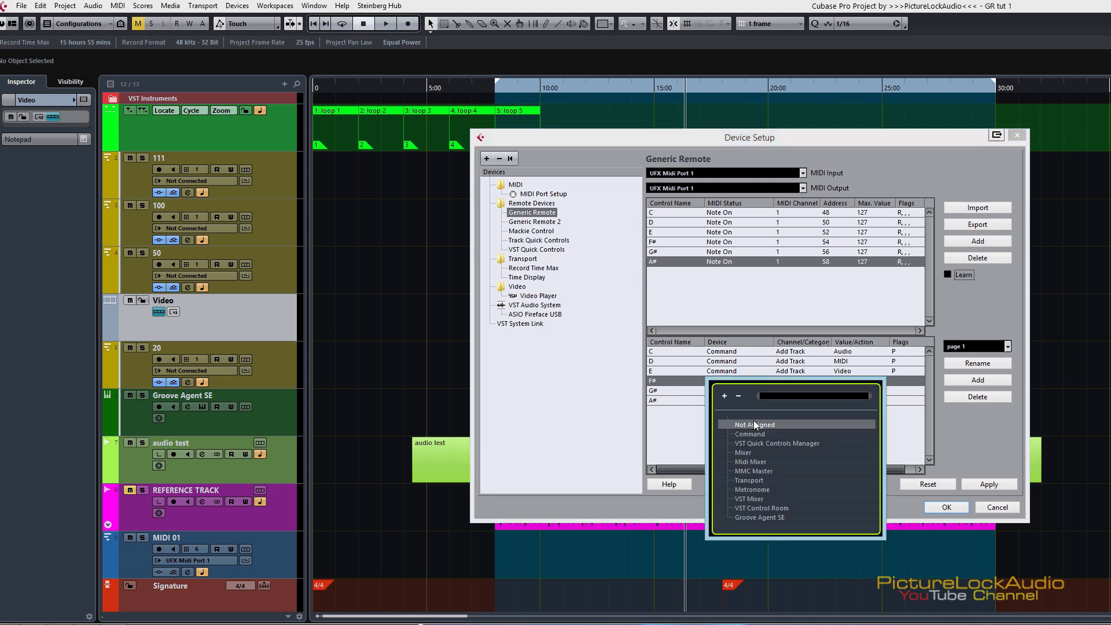
left_click(744, 436)
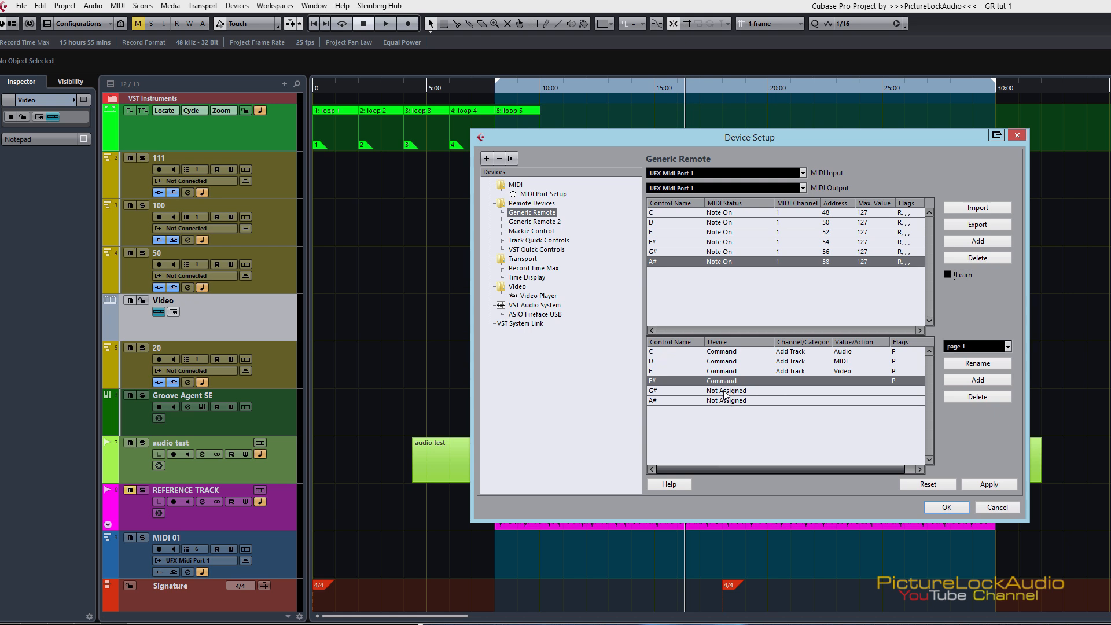
left_click(726, 391)
left_click(743, 445)
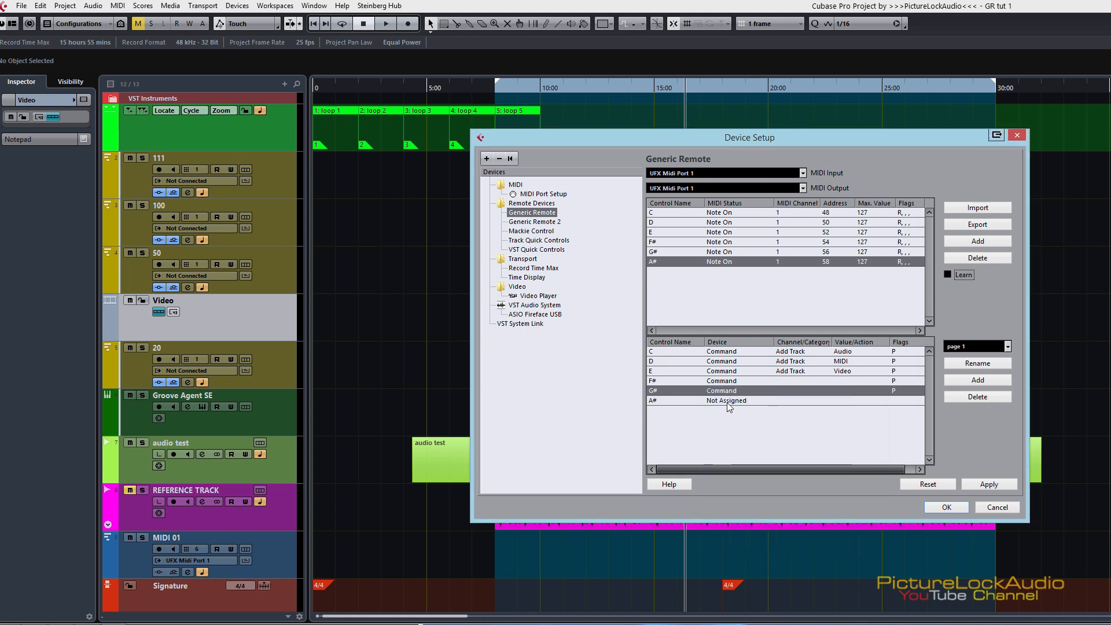
left_click(727, 401)
left_click(739, 455)
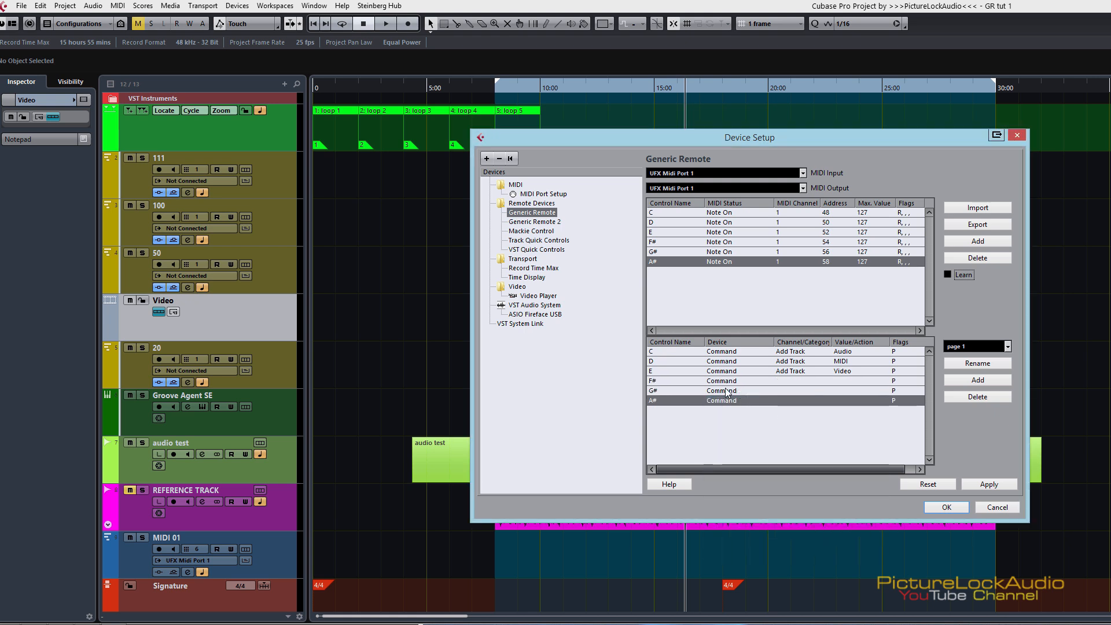
Step: Set the category of the F#, G# and A# commands on page 1 to Remote
left_click(796, 380)
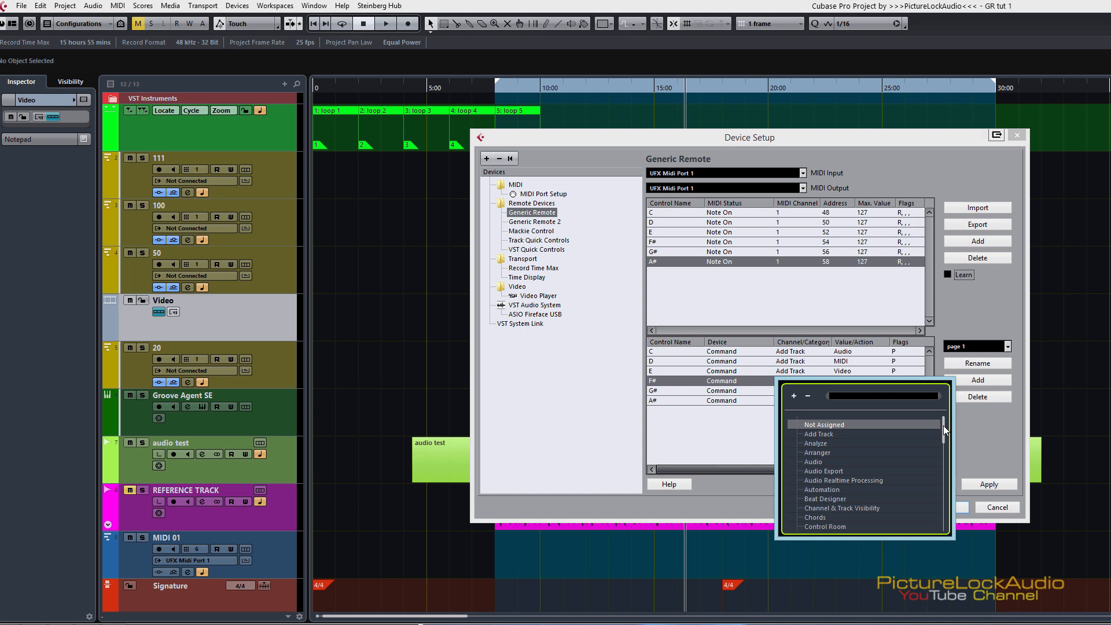
left_click_drag(942, 426, 949, 536)
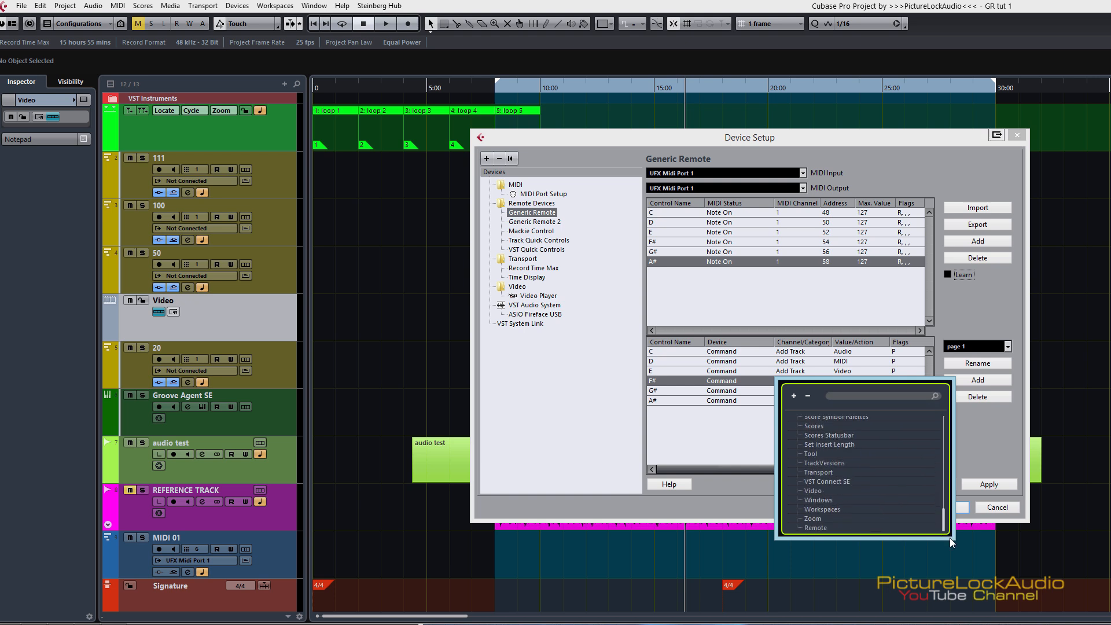
left_click(821, 527)
left_click(786, 391)
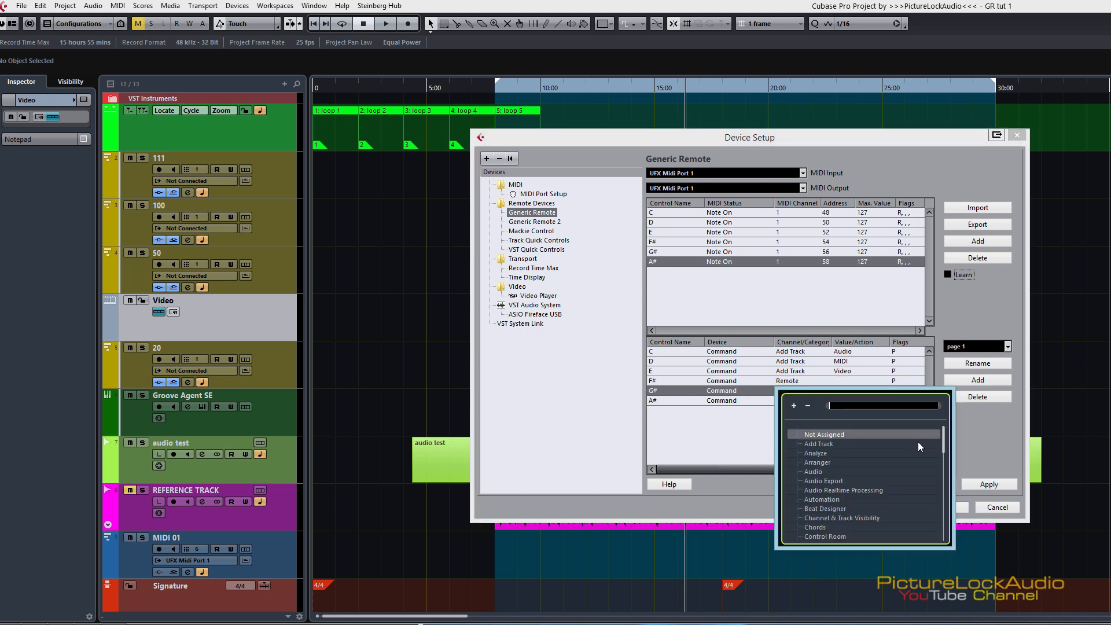
left_click_drag(943, 433, 952, 548)
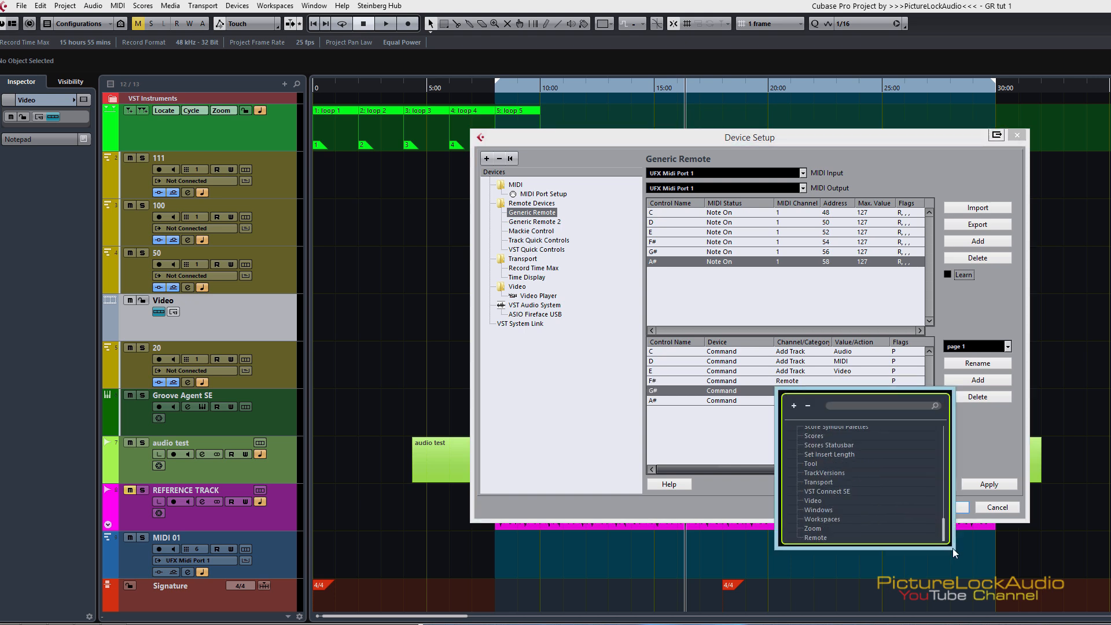
left_click(813, 538)
left_click(790, 399)
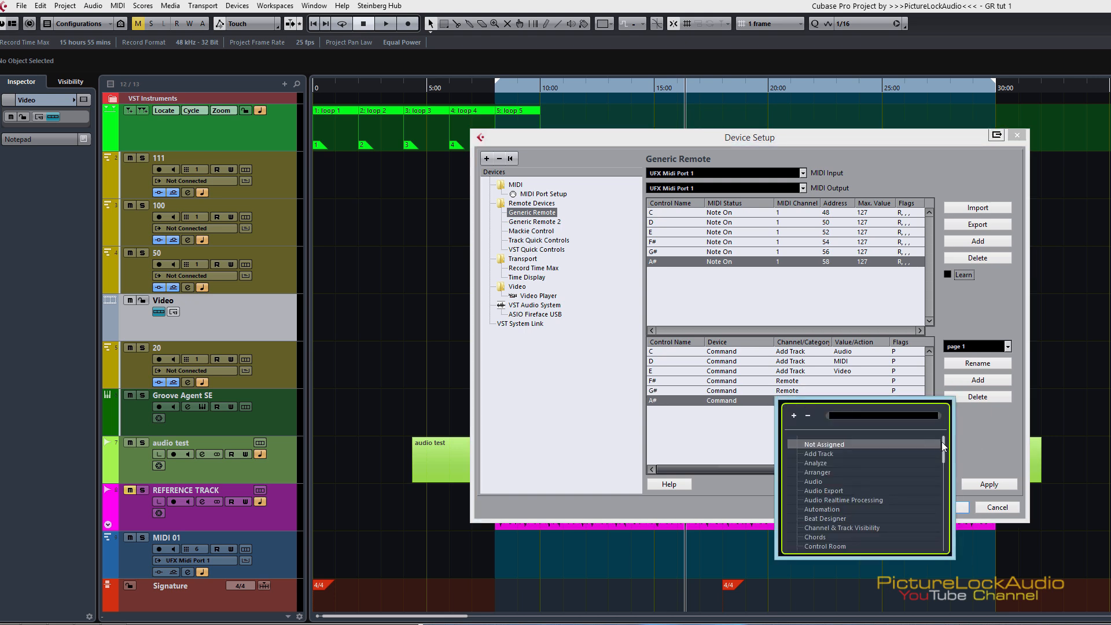
scroll(939, 487, "down", 10)
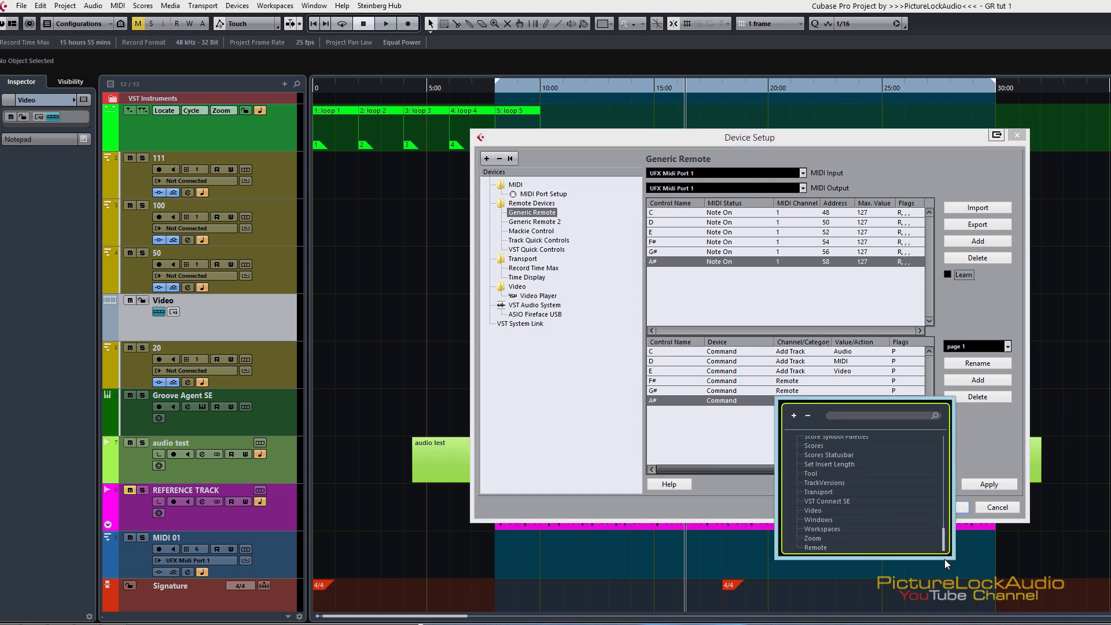
left_click(821, 547)
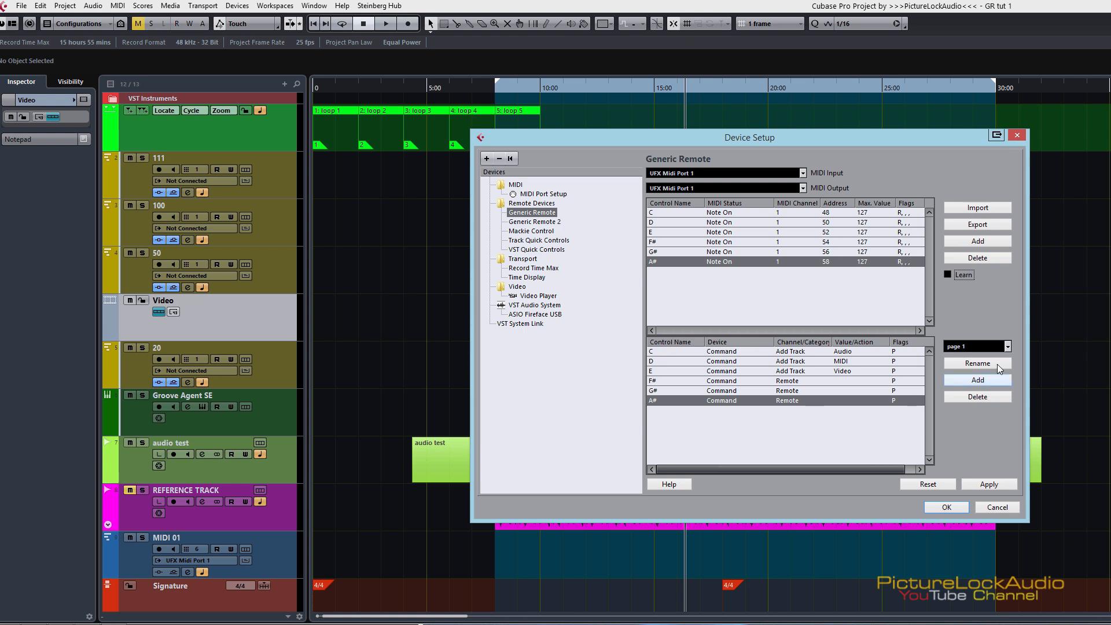
Step: Set the Remote actions on page 1 to page 1 for F#, page 2 for G# and page 3 for A#
left_click(788, 382)
left_click(709, 447)
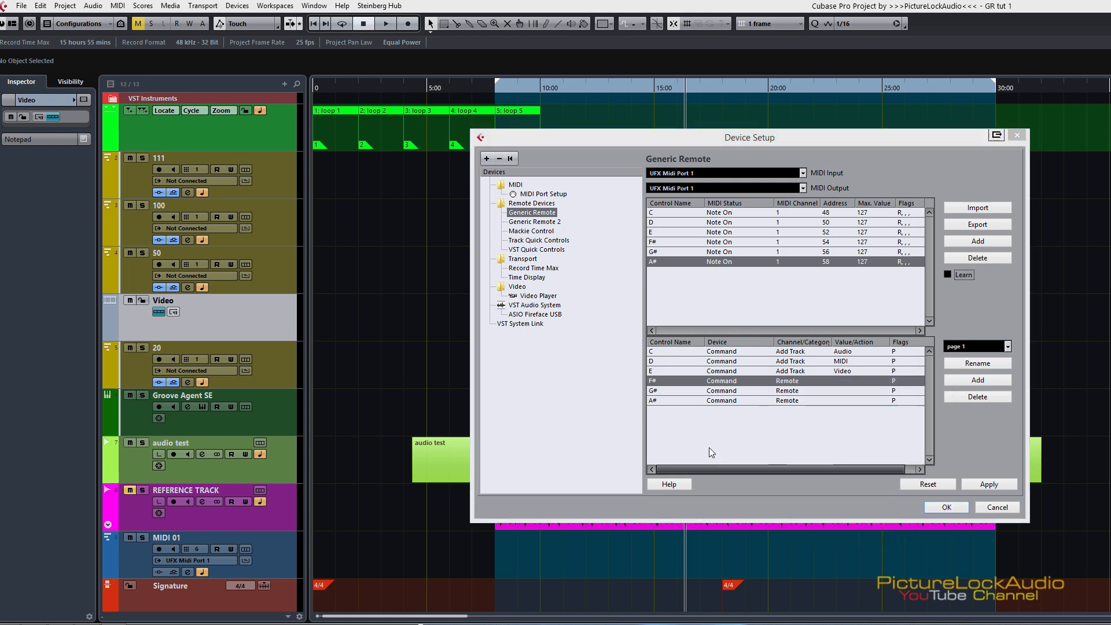
left_click(852, 379)
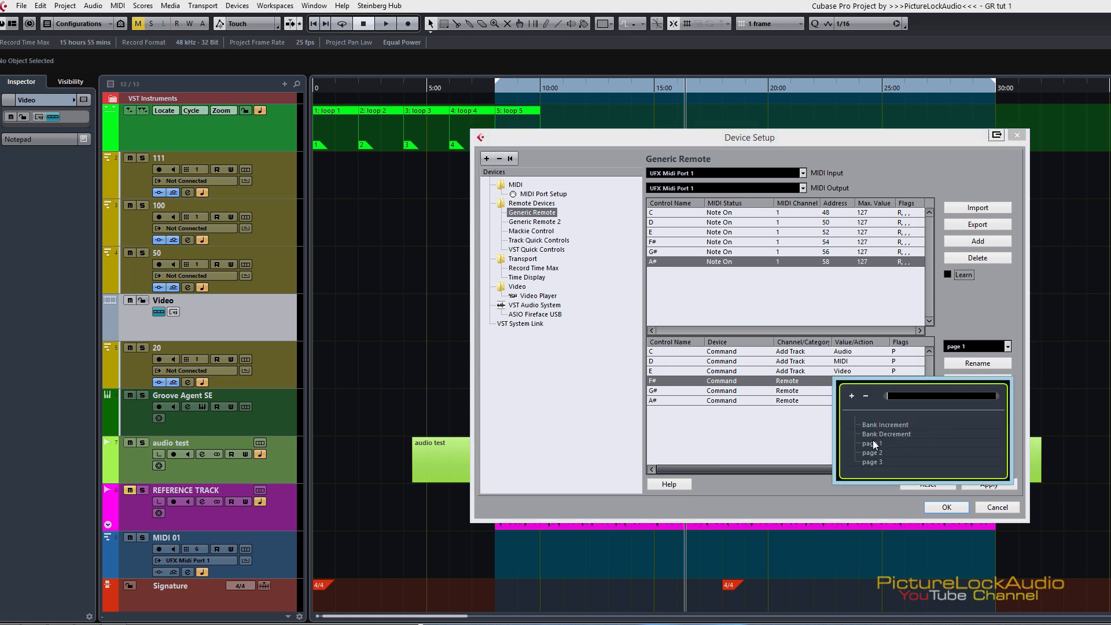
left_click(872, 443)
left_click(841, 392)
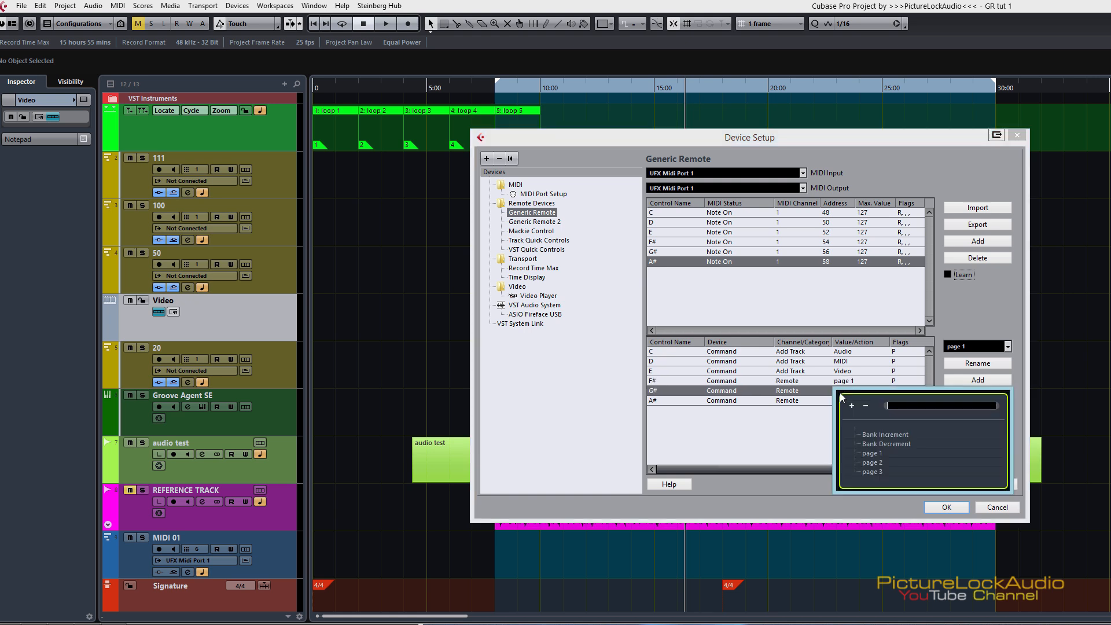
left_click(873, 462)
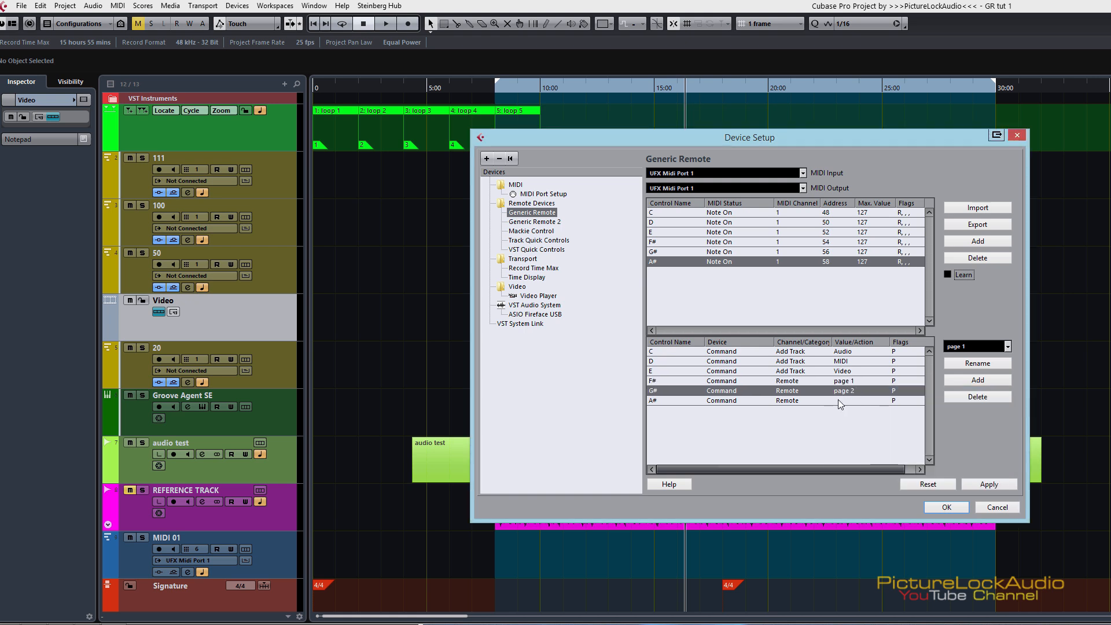
left_click(841, 400)
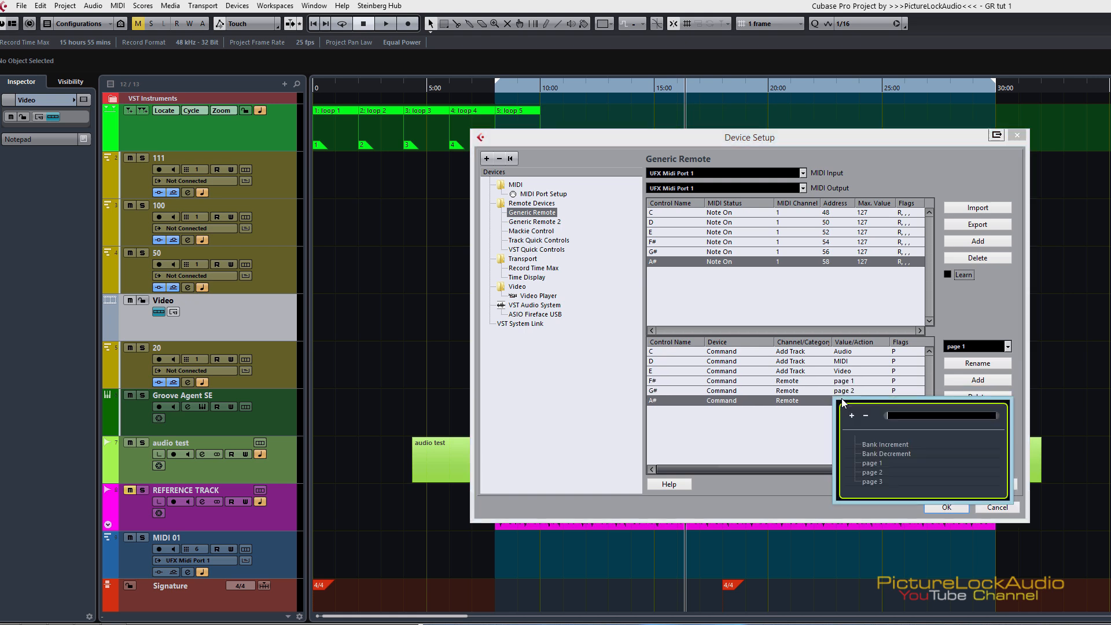
left_click(874, 481)
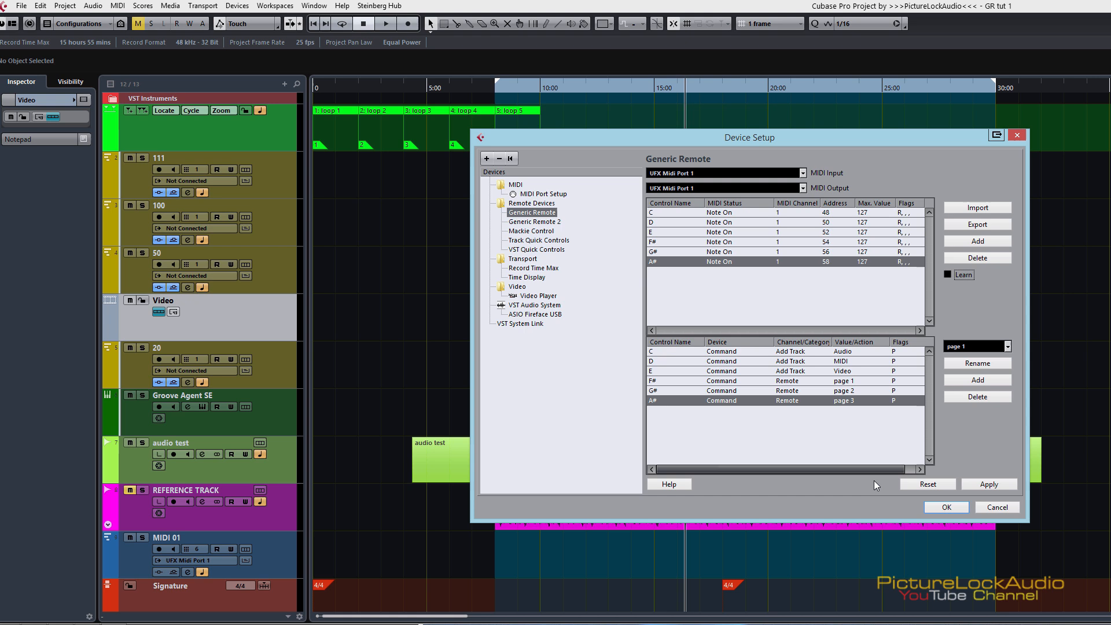
Step: Review the available Remote actions for A#, keep page 3, and apply the Generic Remote settings
left_click(847, 402)
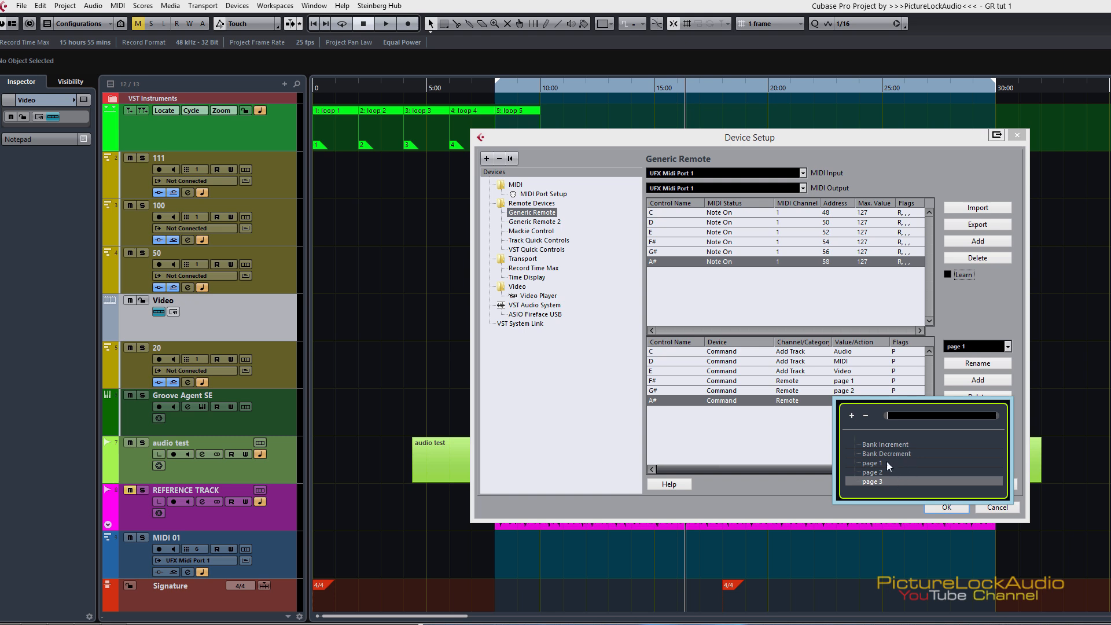
key("Return")
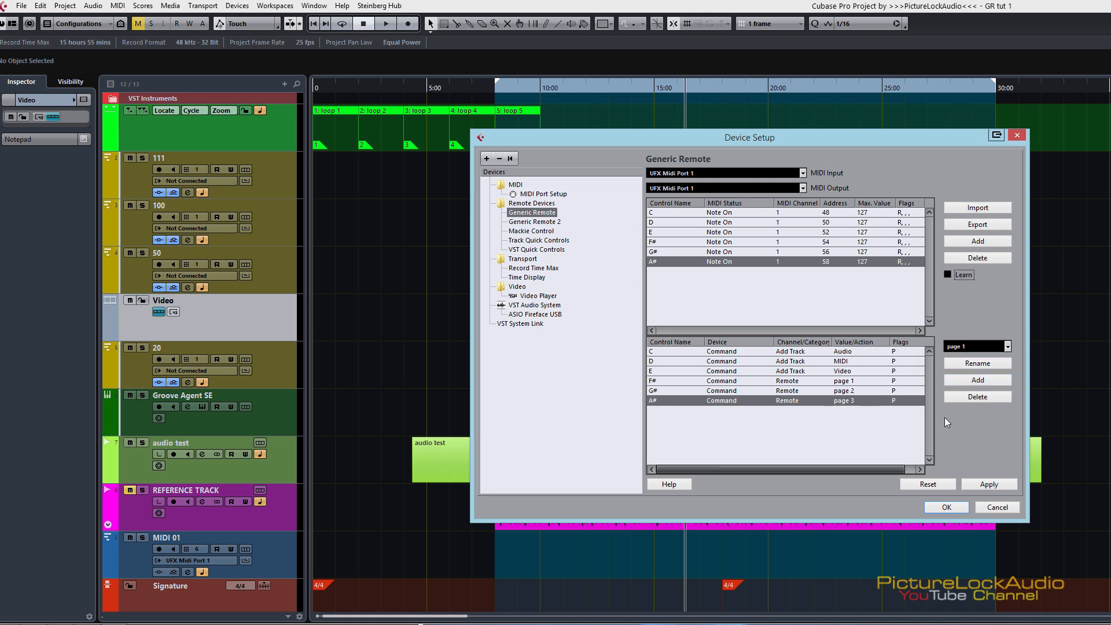
left_click(1000, 487)
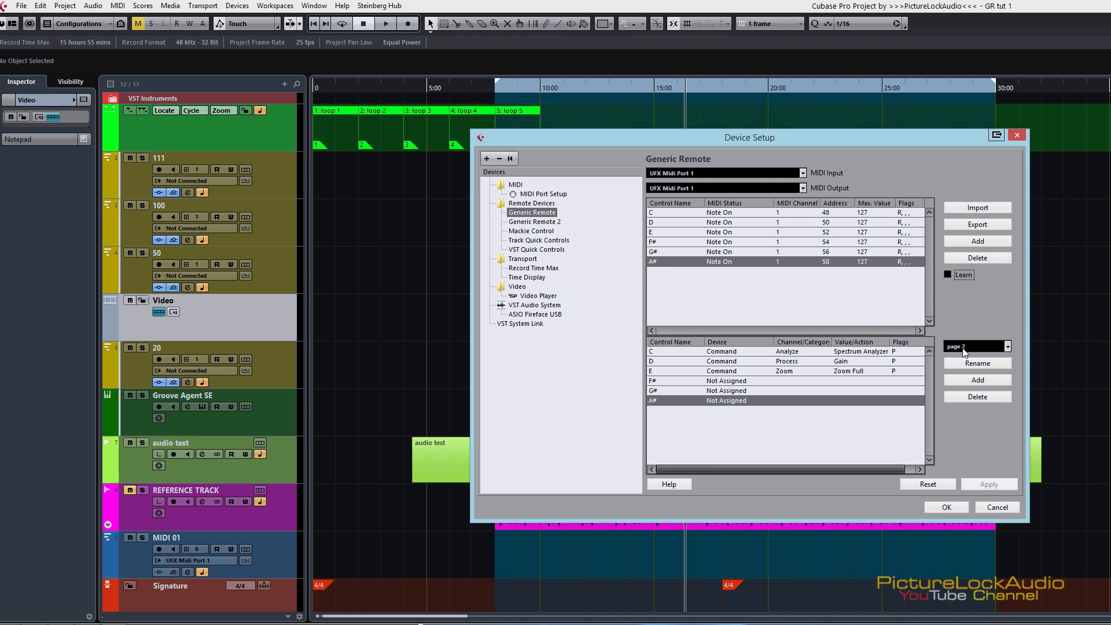
Step: Compare the control assignments on Generic Remote pages 1, 2 and 3, especially for F#, G# and A#, and return to page 1
left_click(977, 346)
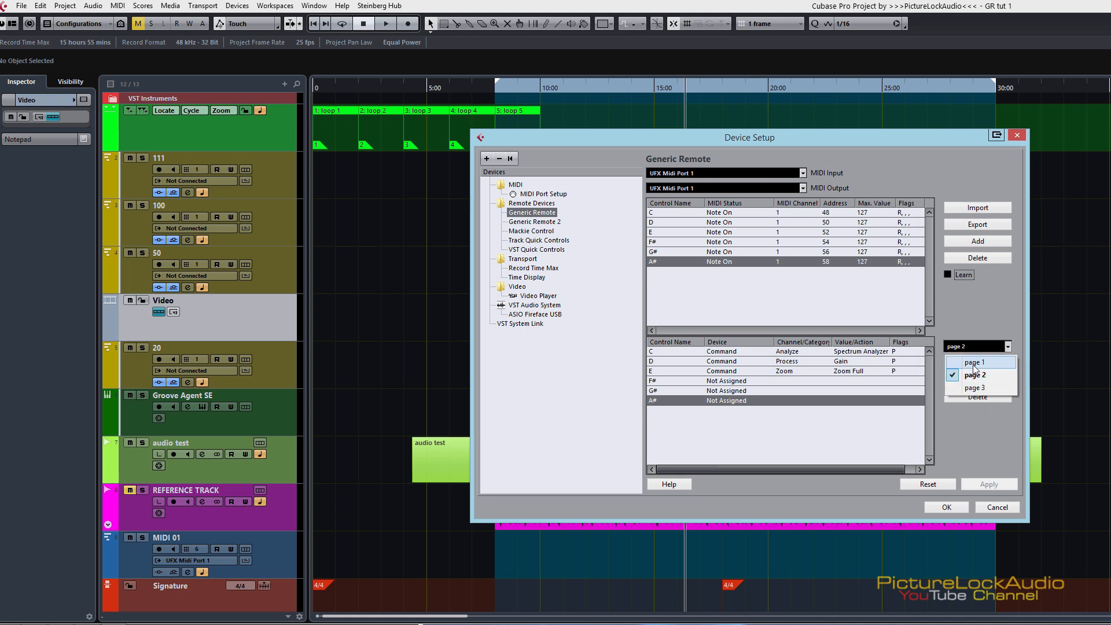
left_click(977, 360)
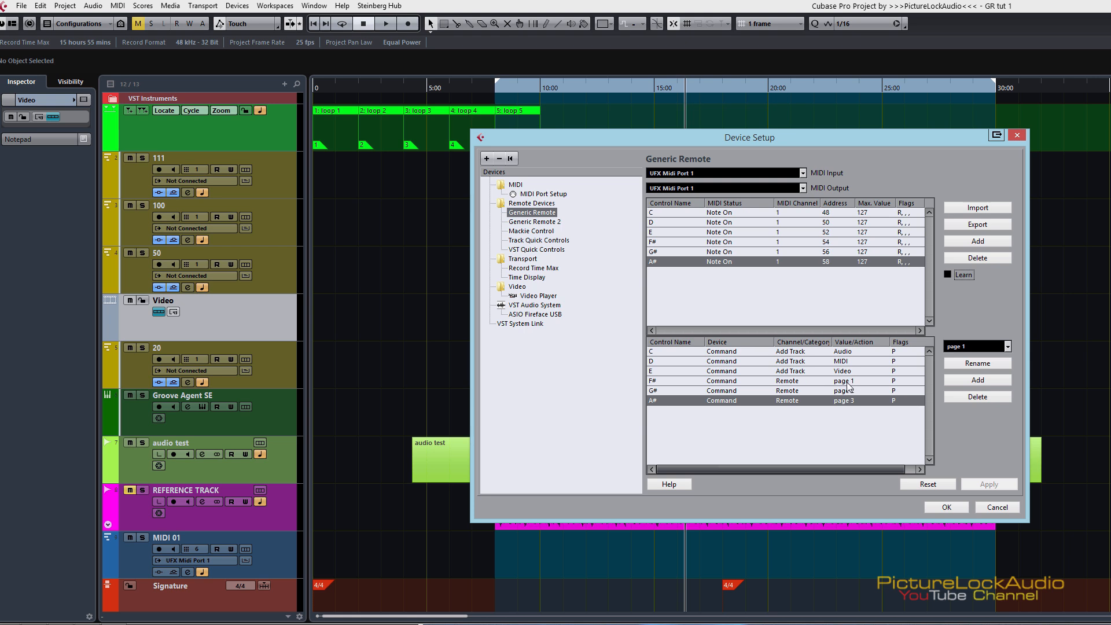
left_click(976, 347)
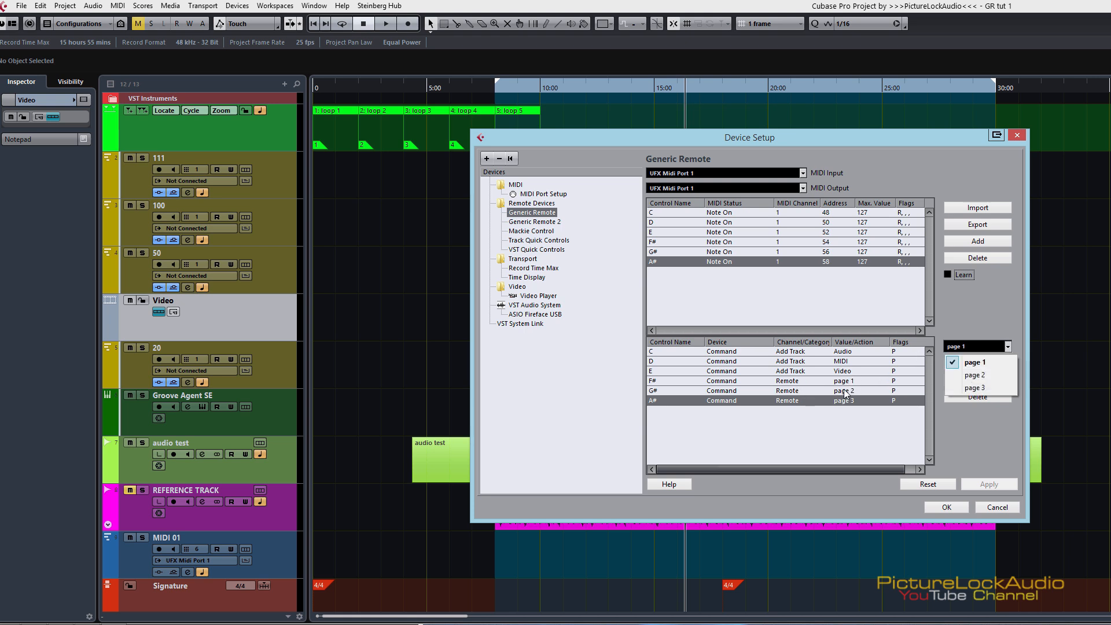
left_click(962, 369)
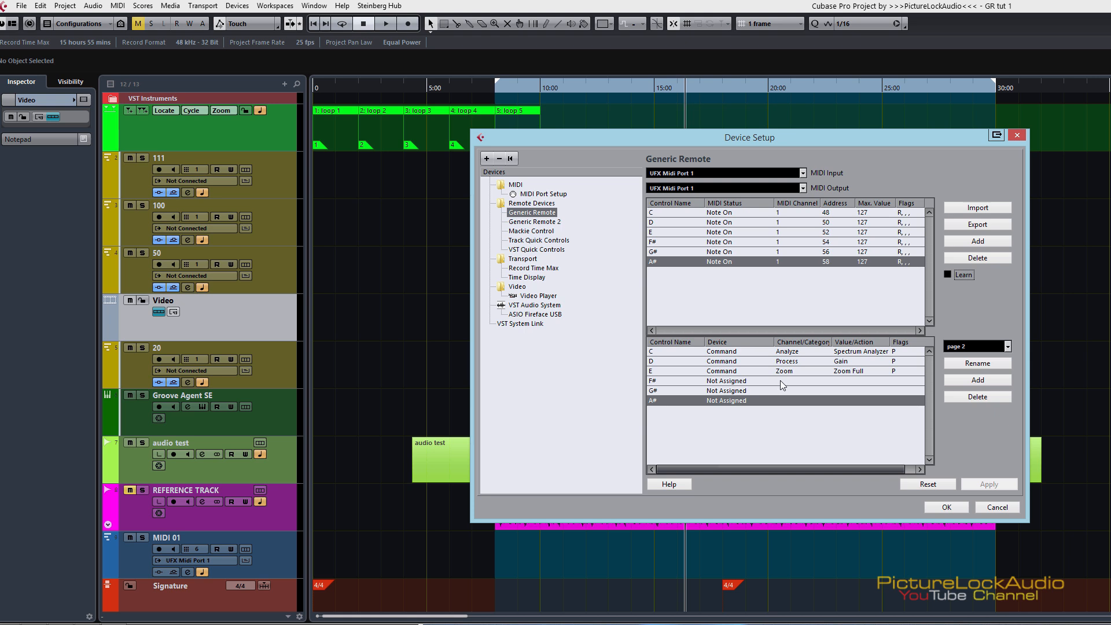
left_click(976, 348)
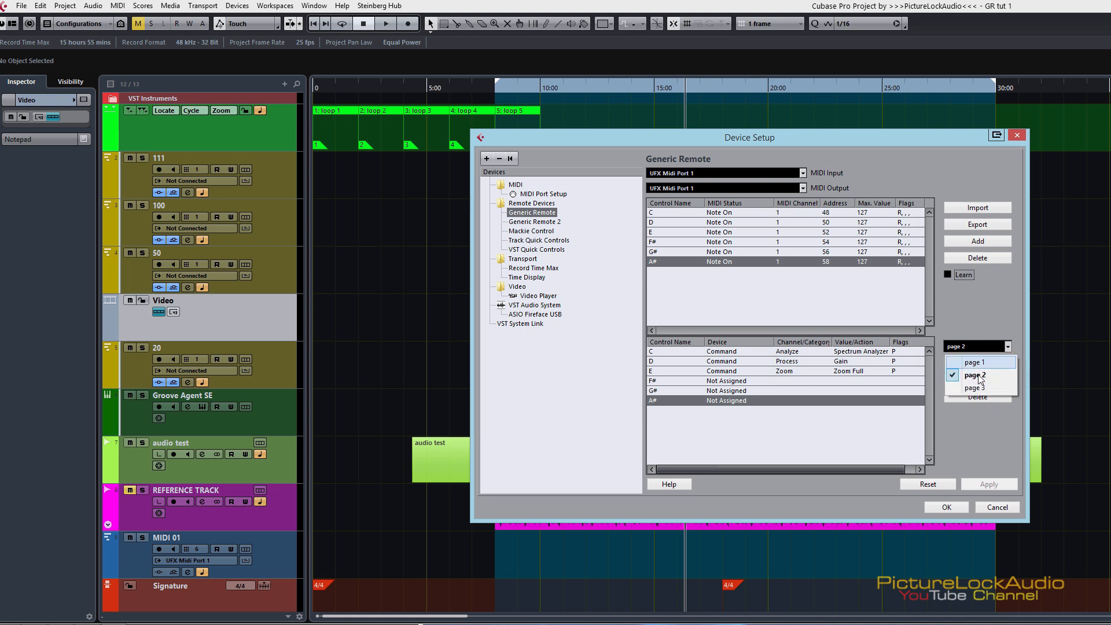
left_click(975, 387)
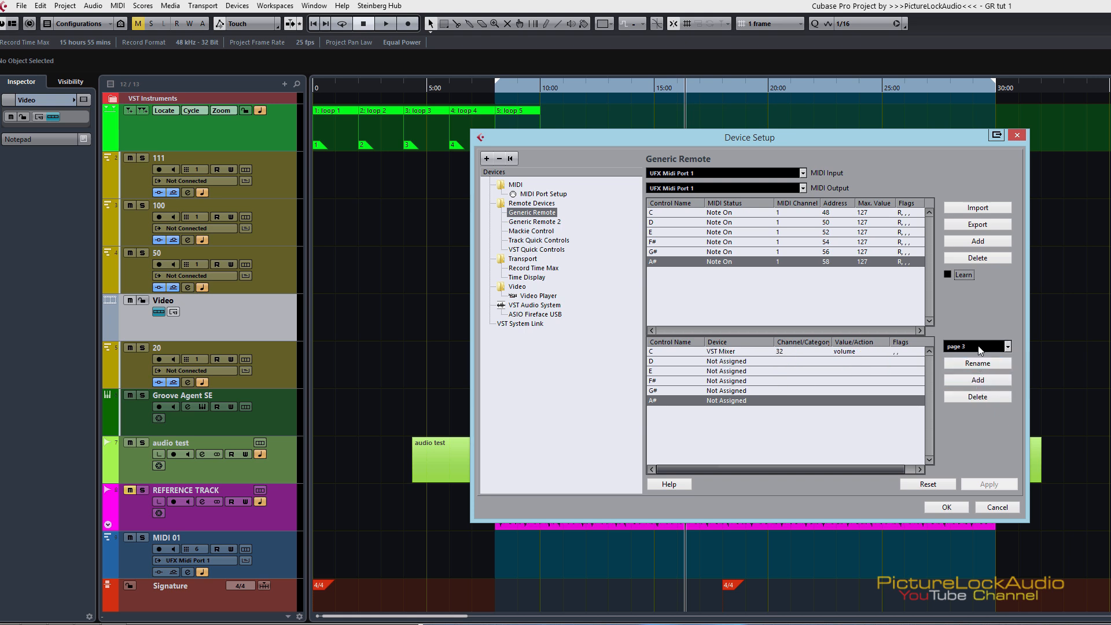
left_click(977, 347)
left_click(979, 362)
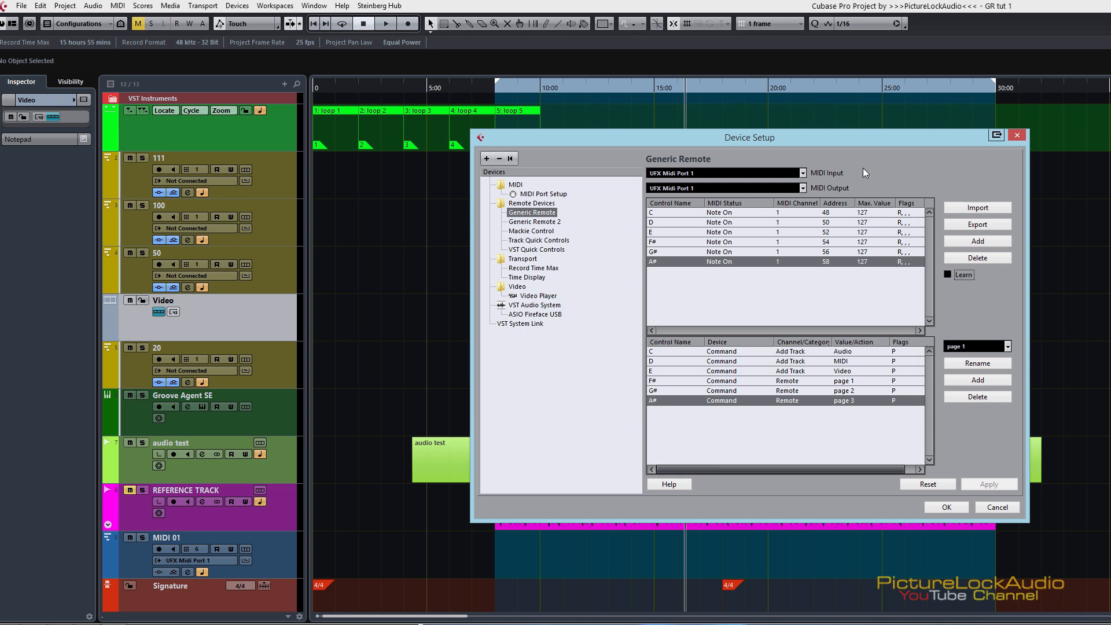
left_click_drag(932, 144, 927, 155)
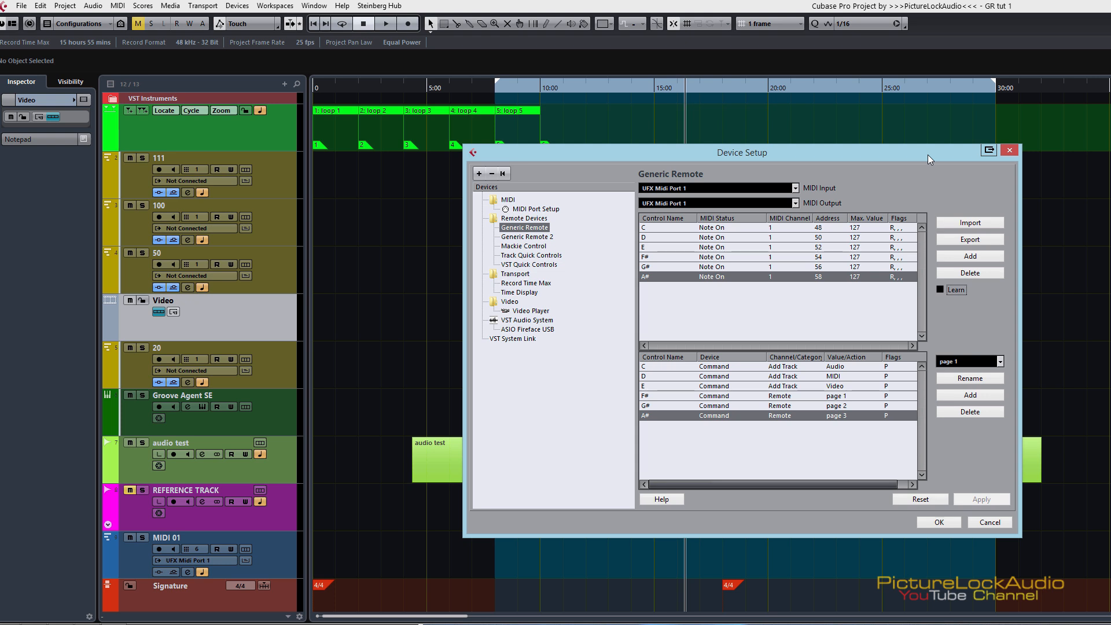